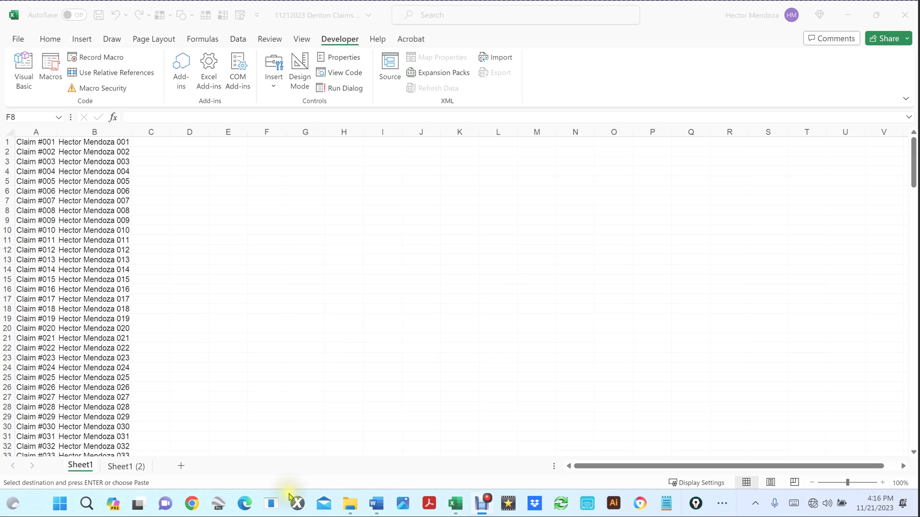
# Step: Bring up the 11212023 Denton Claims folder from the taskbar
pyautogui.click(355, 505)
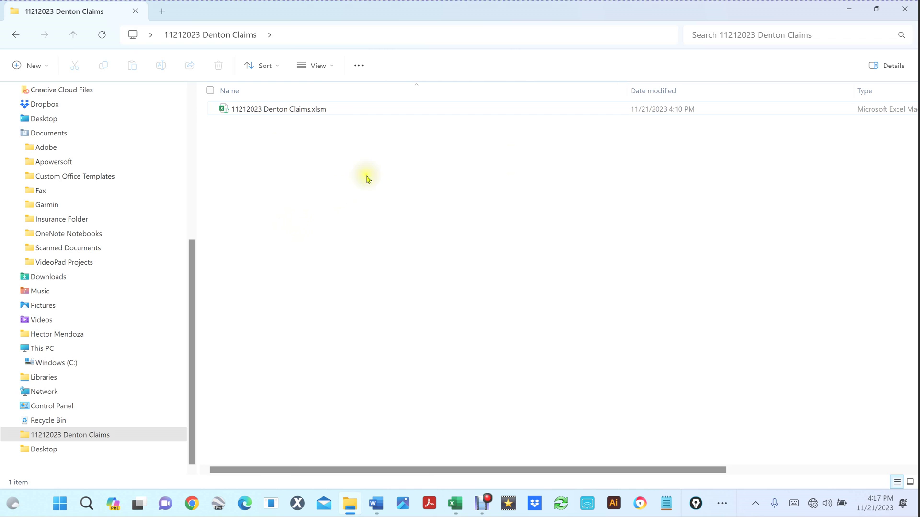
pyautogui.click(456, 504)
pyautogui.click(477, 475)
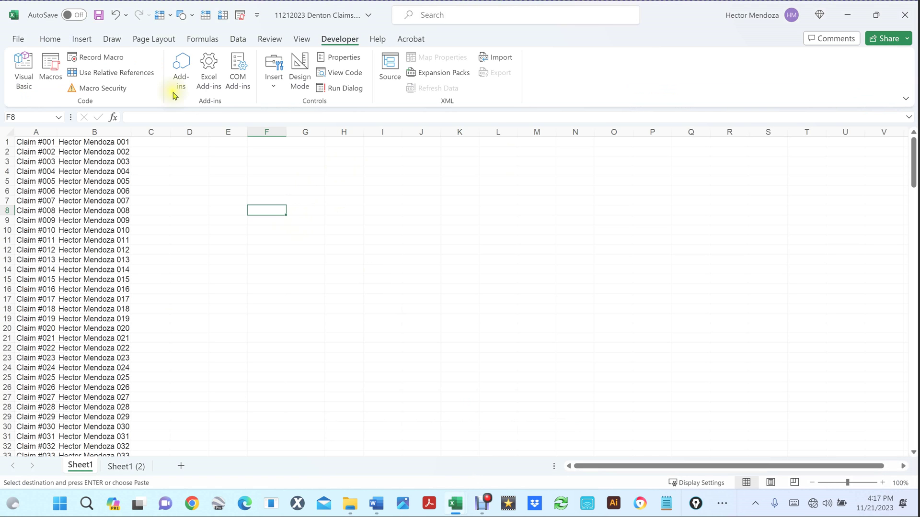
# Step: Run the Combine_All_Marcos macro, then open the claims folder to check the created subfolders
pyautogui.click(50, 69)
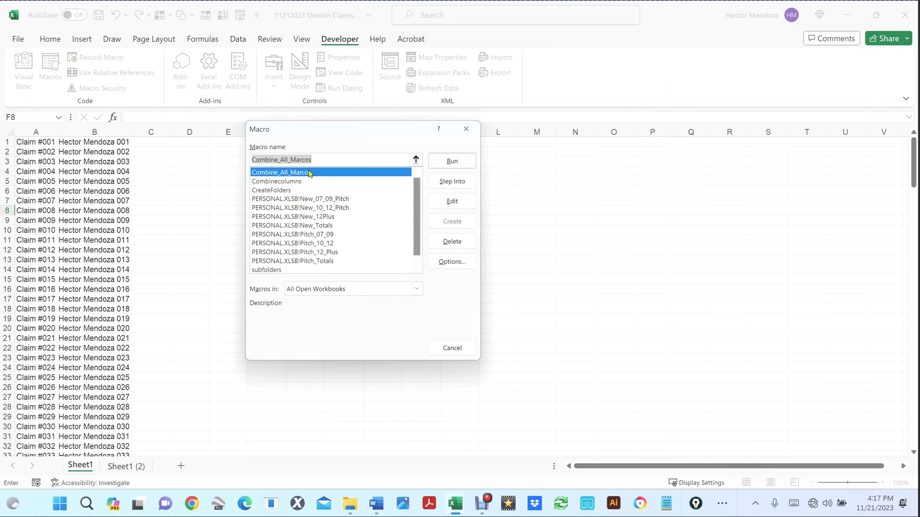
pyautogui.click(442, 162)
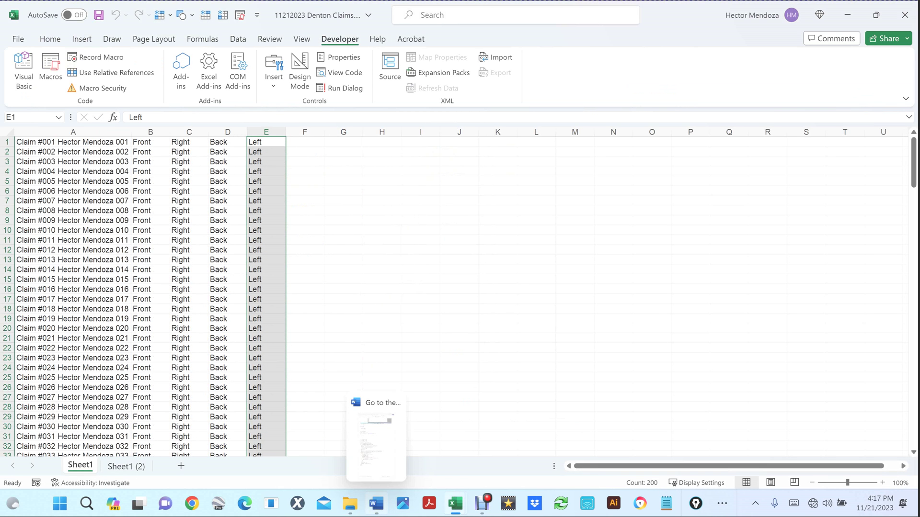
pyautogui.click(349, 504)
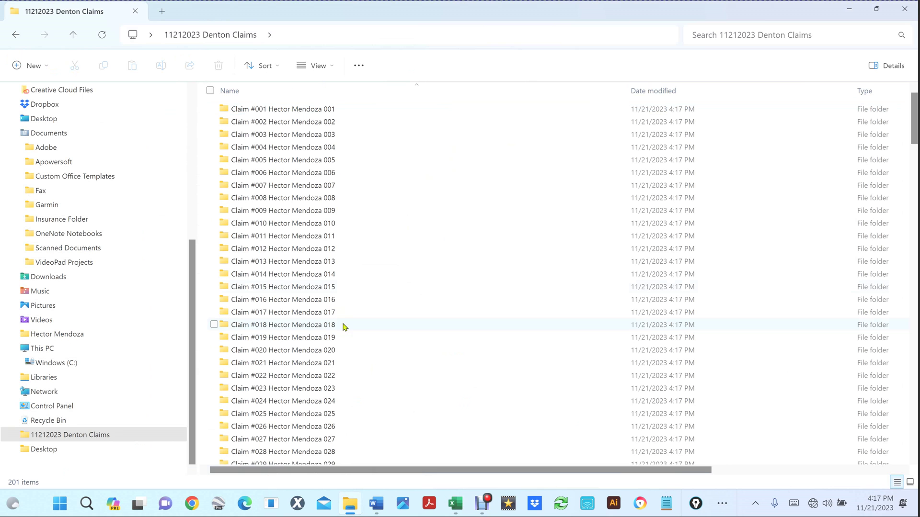
pyautogui.scroll(-20, 368, 274)
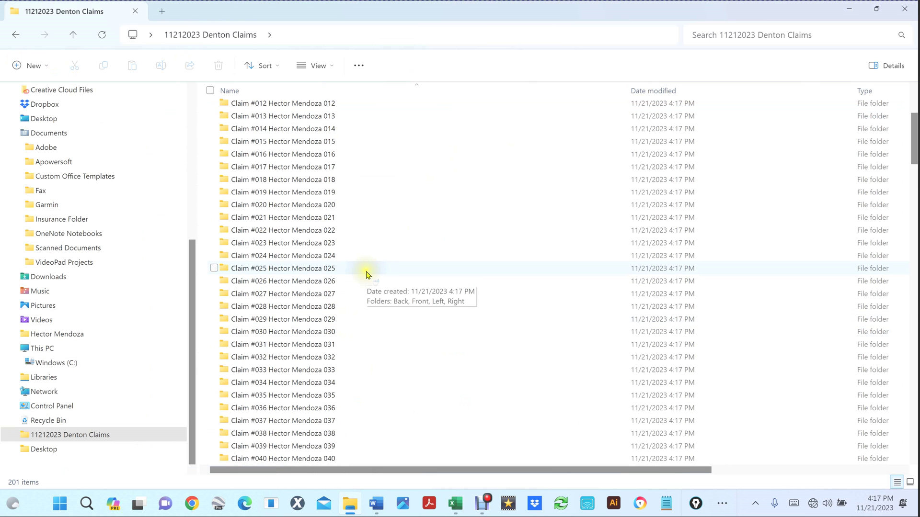
pyautogui.scroll(-20, 368, 274)
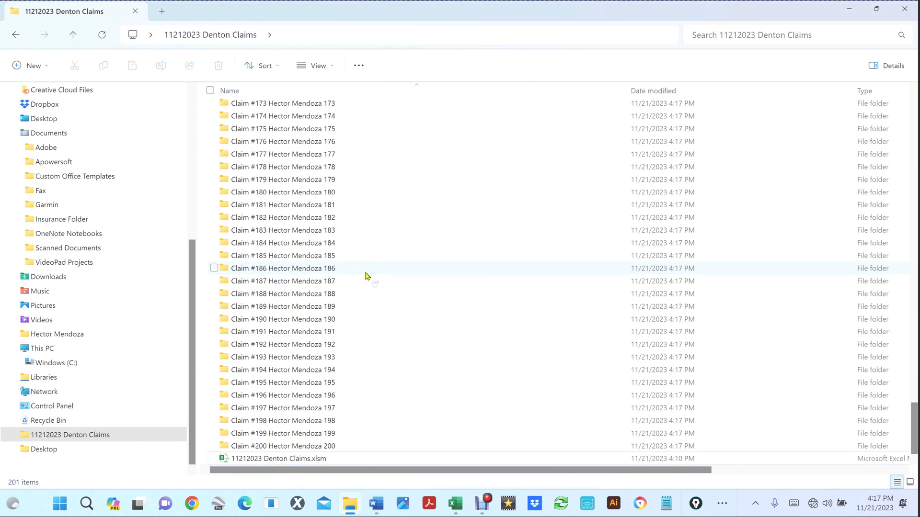
pyautogui.scroll(20, 366, 273)
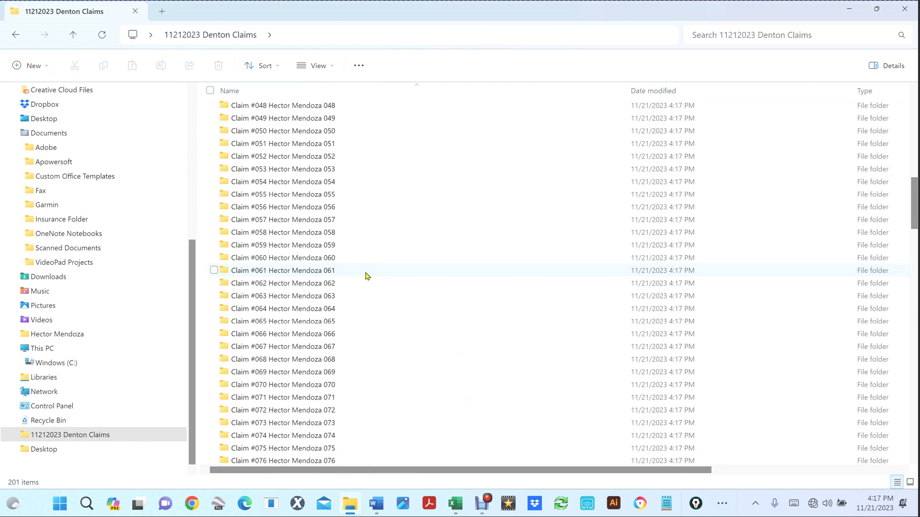
pyautogui.scroll(16, 367, 276)
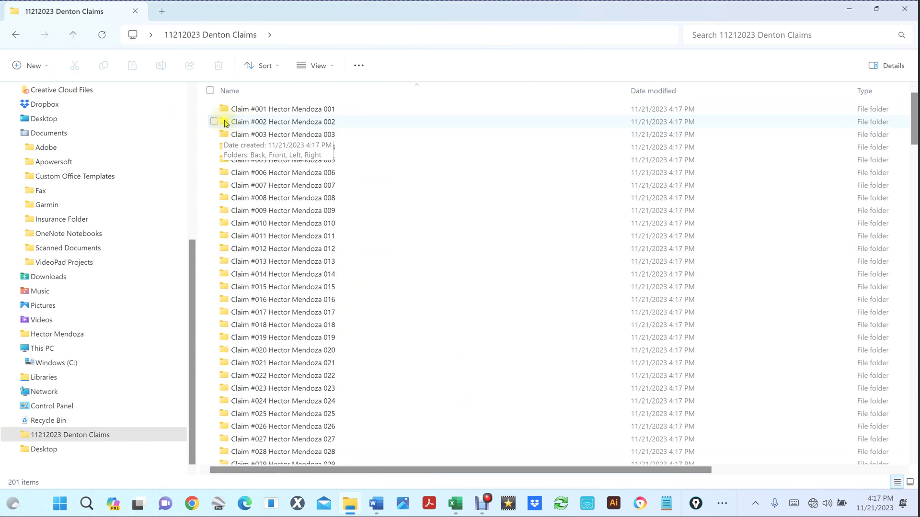
pyautogui.doubleClick(227, 276)
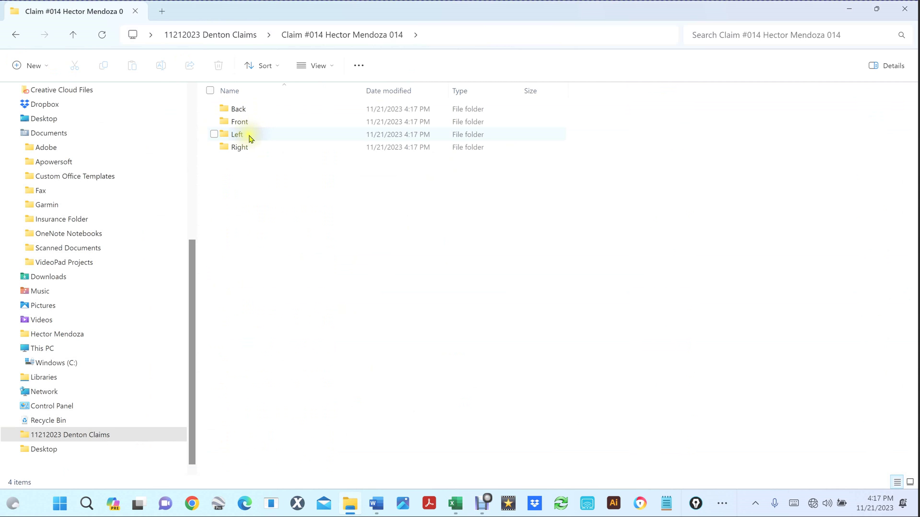
pyautogui.click(239, 122)
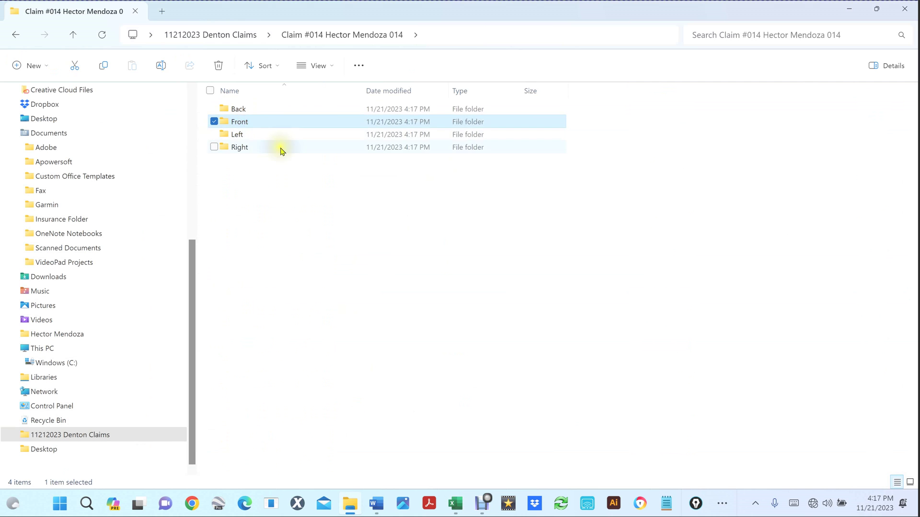
pyautogui.click(244, 147)
pyautogui.click(241, 134)
pyautogui.click(245, 109)
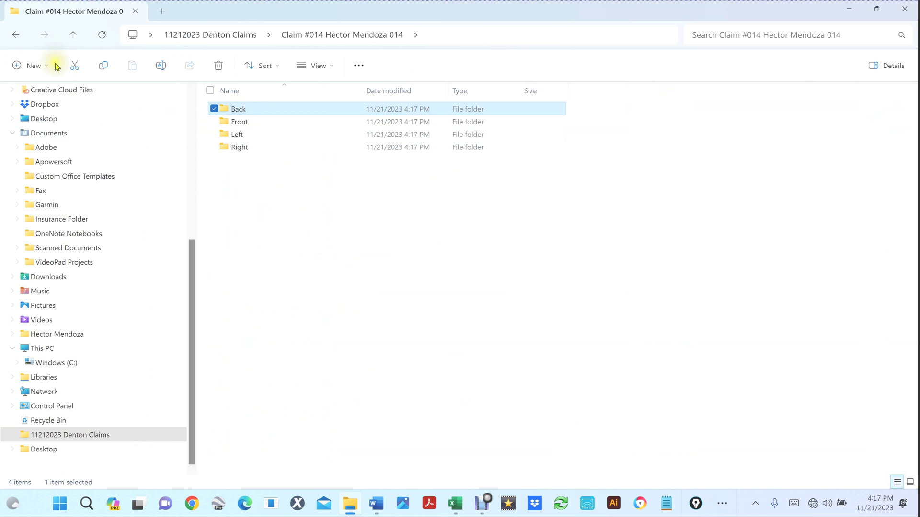
pyautogui.click(75, 35)
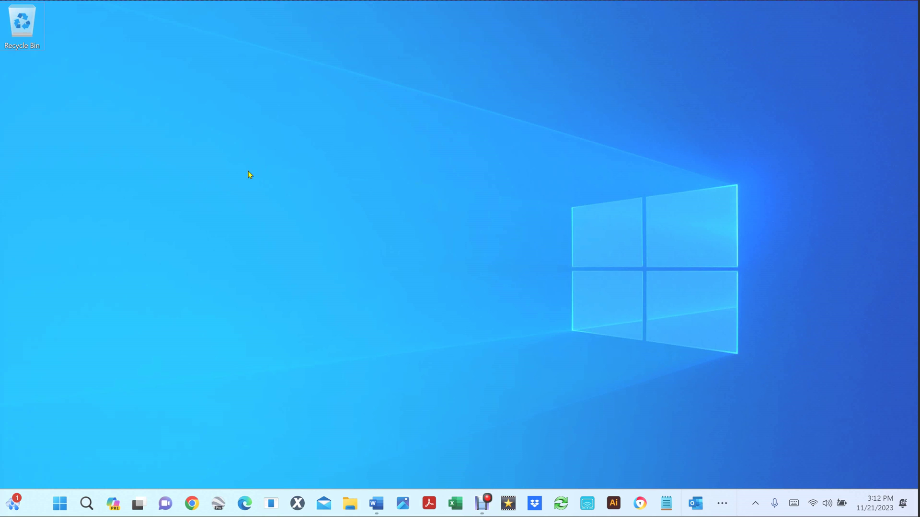
# Step: Create a desktop folder '11212023 Denton Claims' below the Recycle Bin, then open a blank Excel workbook
pyautogui.hotkey('ctrl', 'shift', 'n')
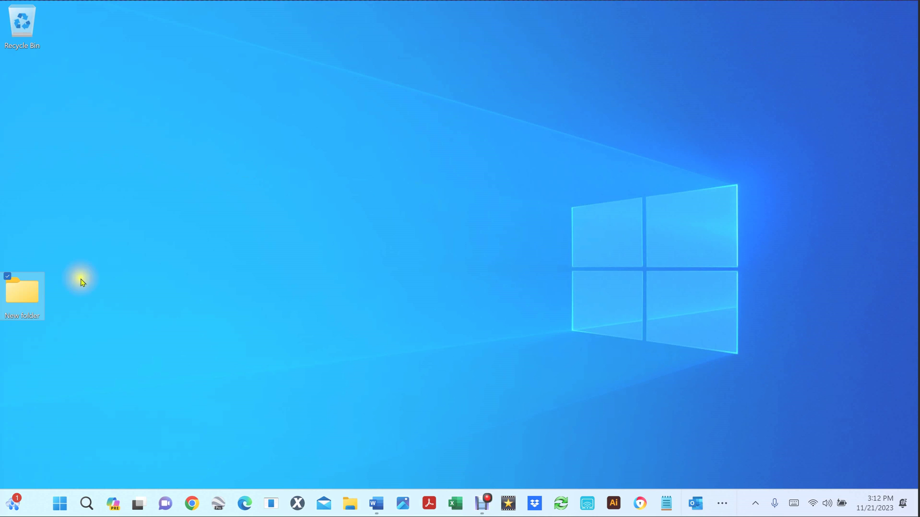
pyautogui.click(22, 315)
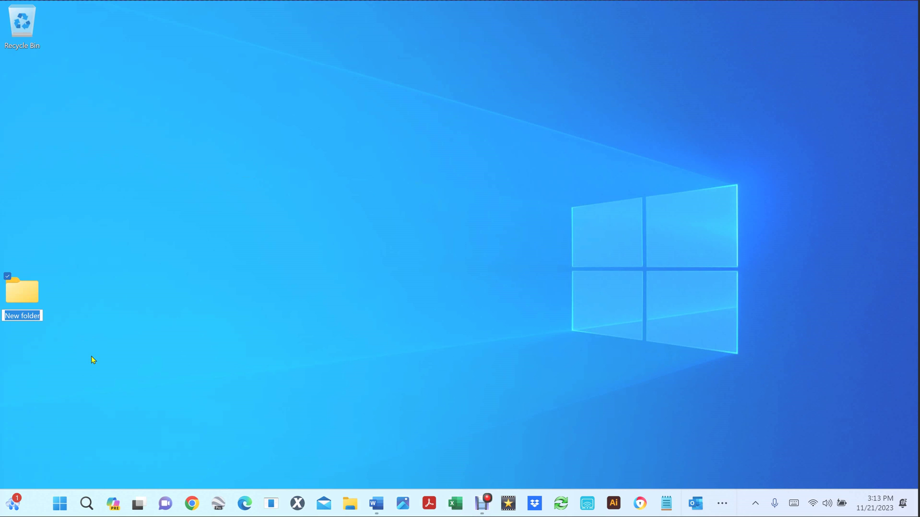
pyautogui.write('11212023 Denton Claims')
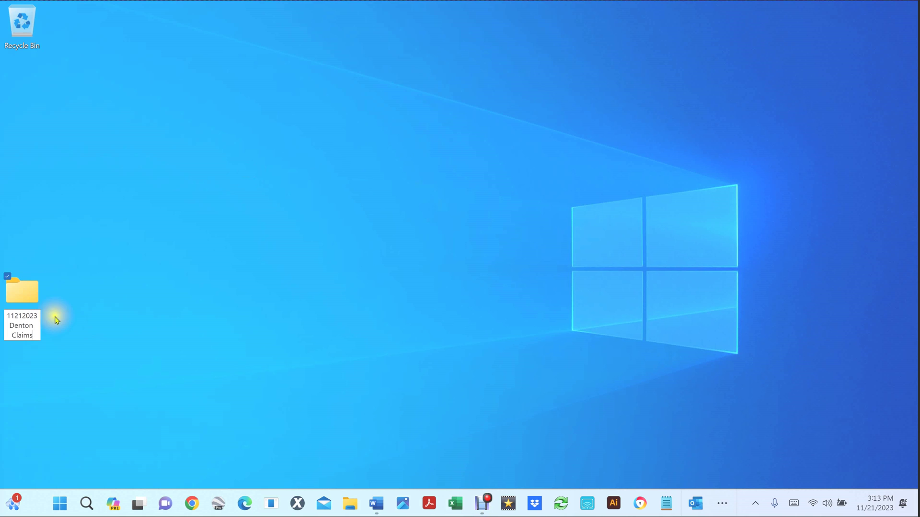
pyautogui.moveTo(21, 290); pyautogui.dragTo(44, 111)
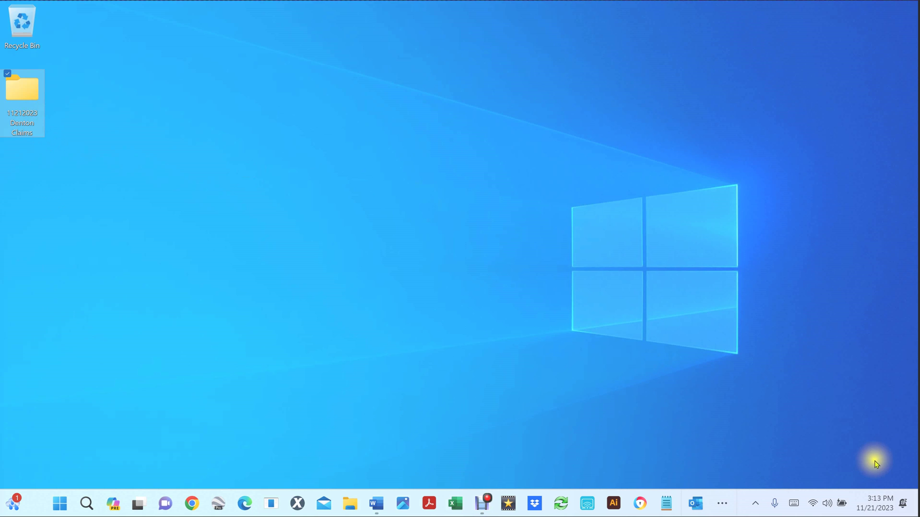
pyautogui.click(281, 174)
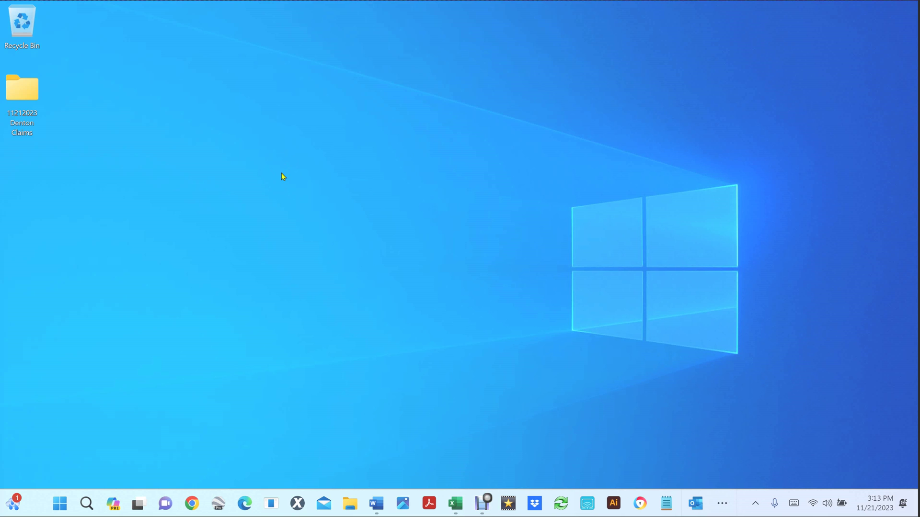
pyautogui.click(455, 503)
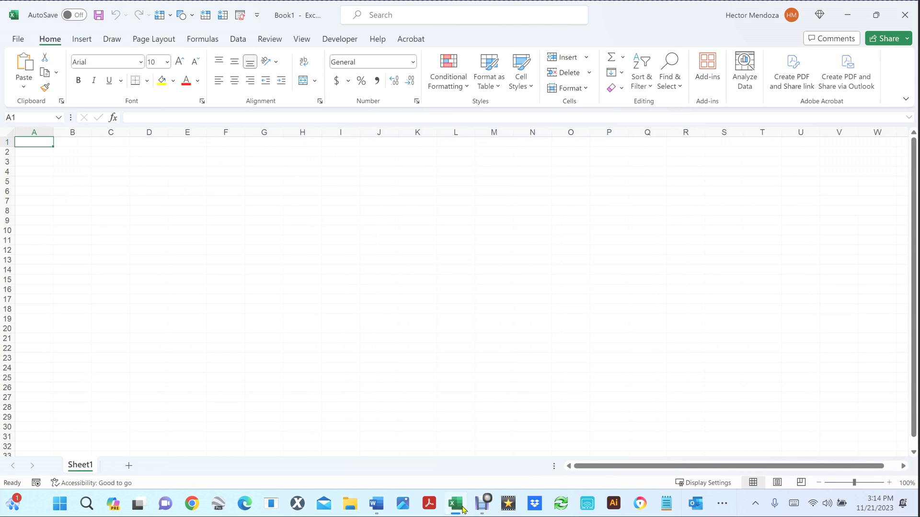
# Step: Save the workbook as '11212023 Denton Claims' (.xlsm, macro-enabled) in Desktop\11212023 Denton Claims
pyautogui.click(17, 40)
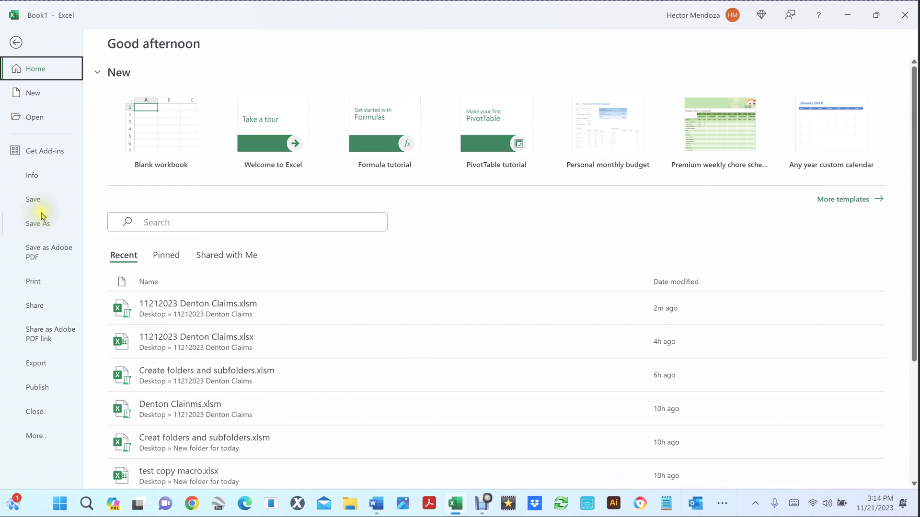
pyautogui.click(40, 221)
pyautogui.click(383, 91)
pyautogui.write('11212023 Denton Claims')
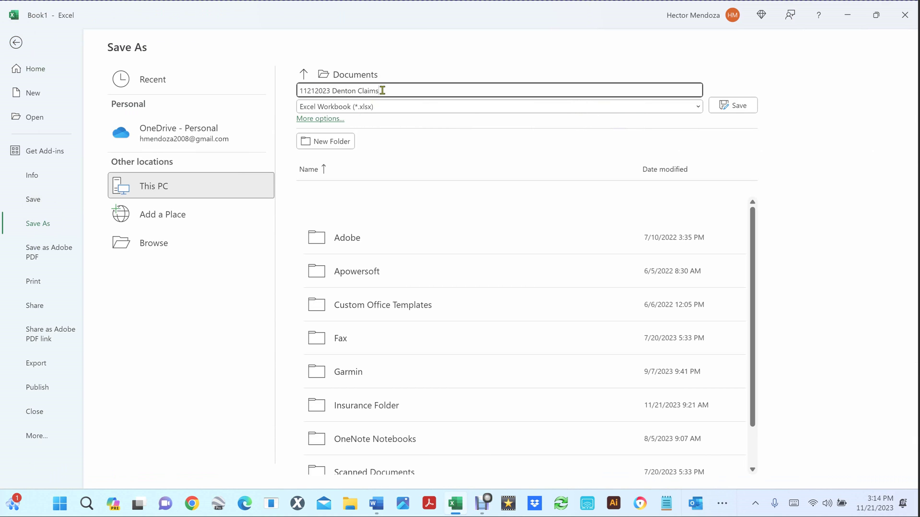
pyautogui.click(127, 244)
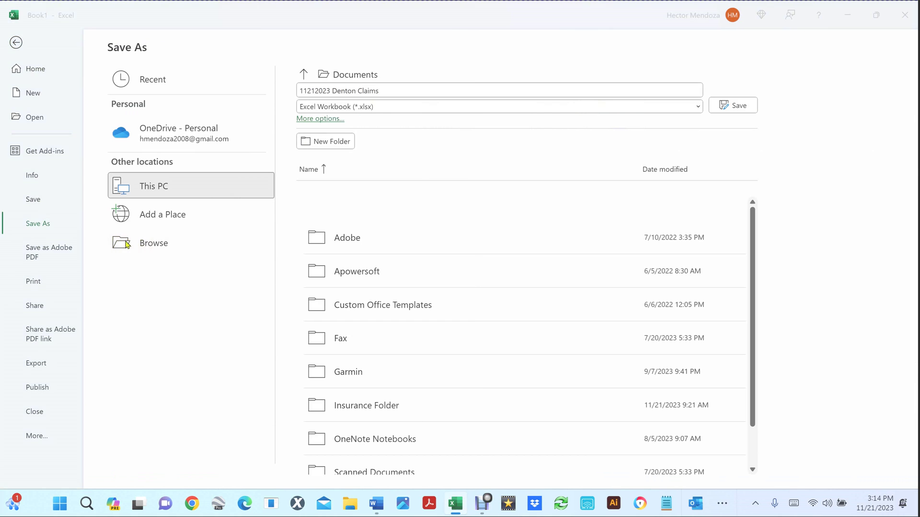
pyautogui.moveTo(91, 218); pyautogui.dragTo(96, 55)
pyautogui.click(60, 101)
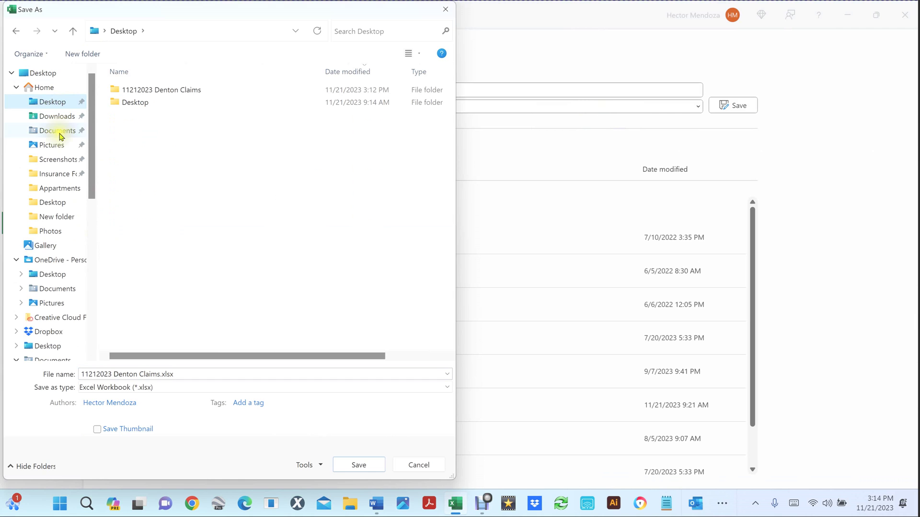
pyautogui.doubleClick(173, 91)
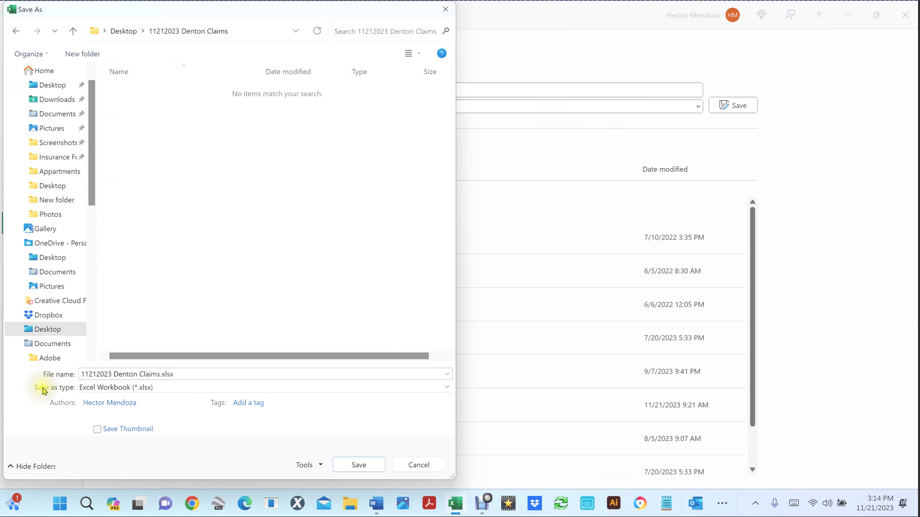
pyautogui.click(181, 387)
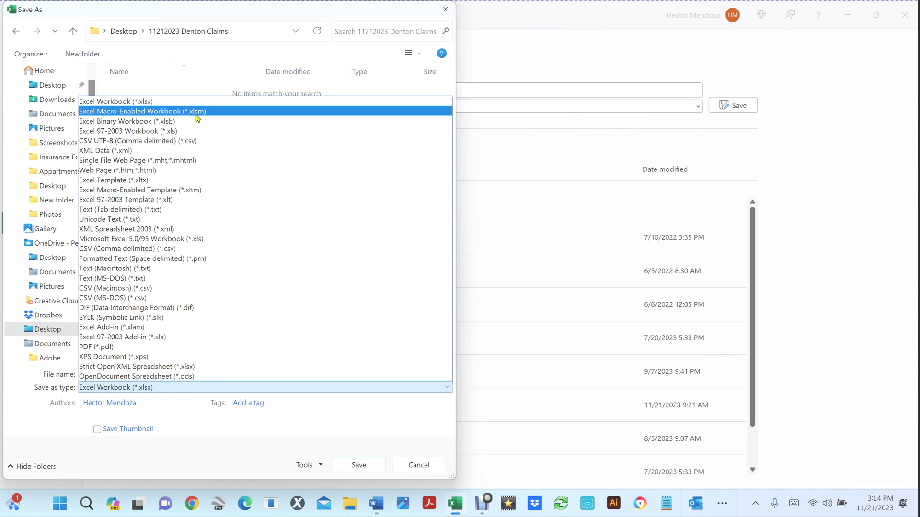
pyautogui.click(197, 118)
pyautogui.click(365, 466)
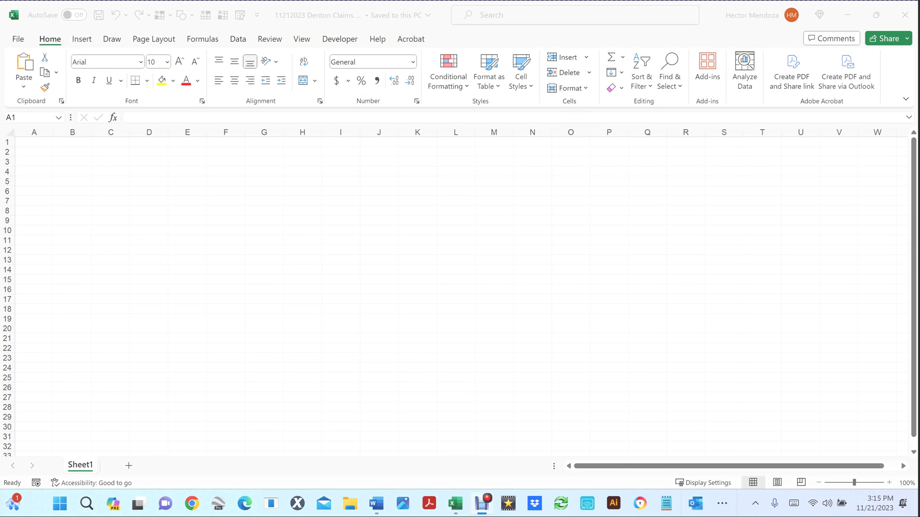
# Step: Enter Claim #001 in A1 and Claim #002 in A2
pyautogui.click(35, 141)
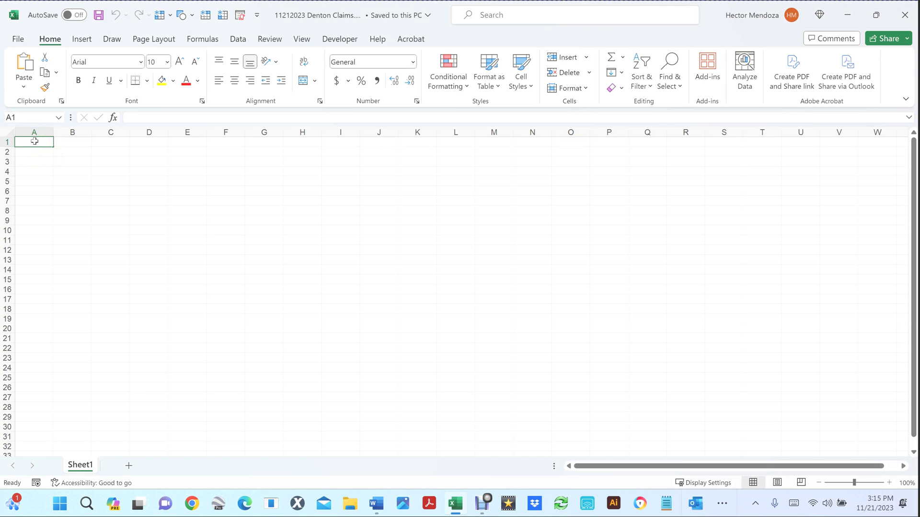
pyautogui.write('Claim #001')
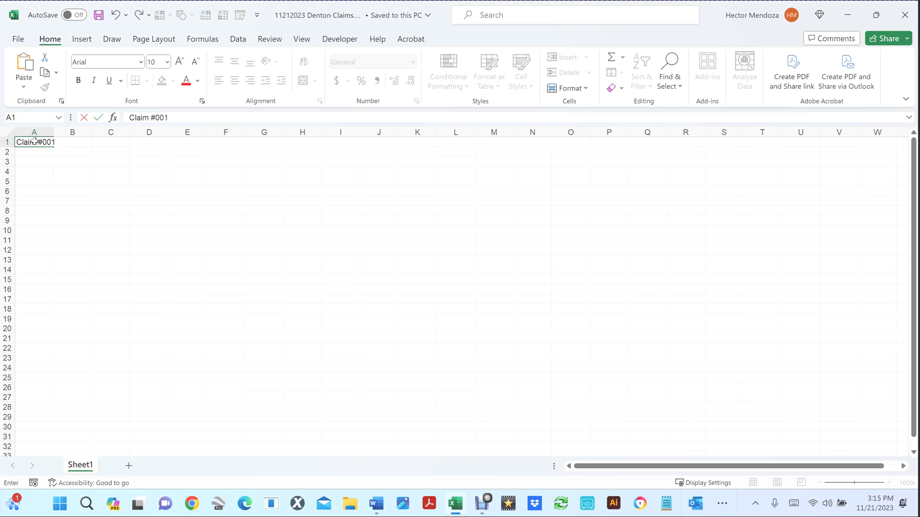
pyautogui.press('Return')
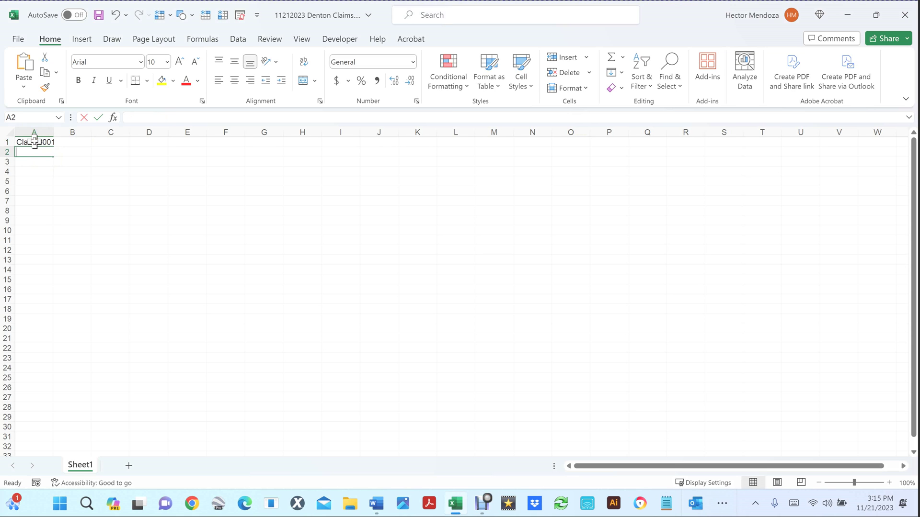
pyautogui.write('Claim #001')
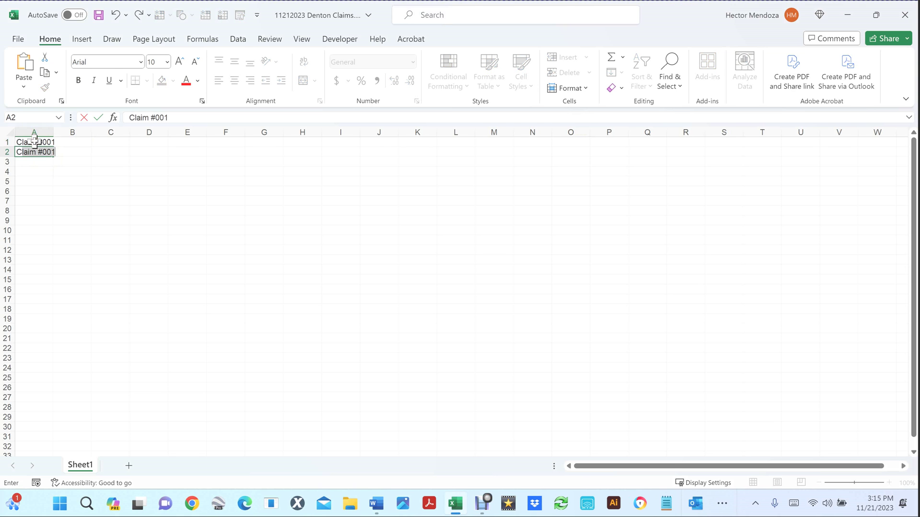
pyautogui.click(179, 116)
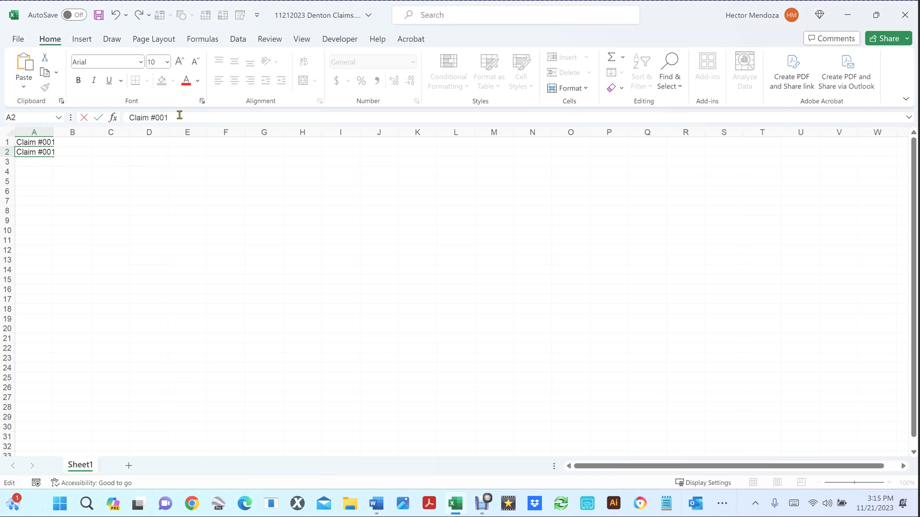
pyautogui.write('2')
pyautogui.press('Return')
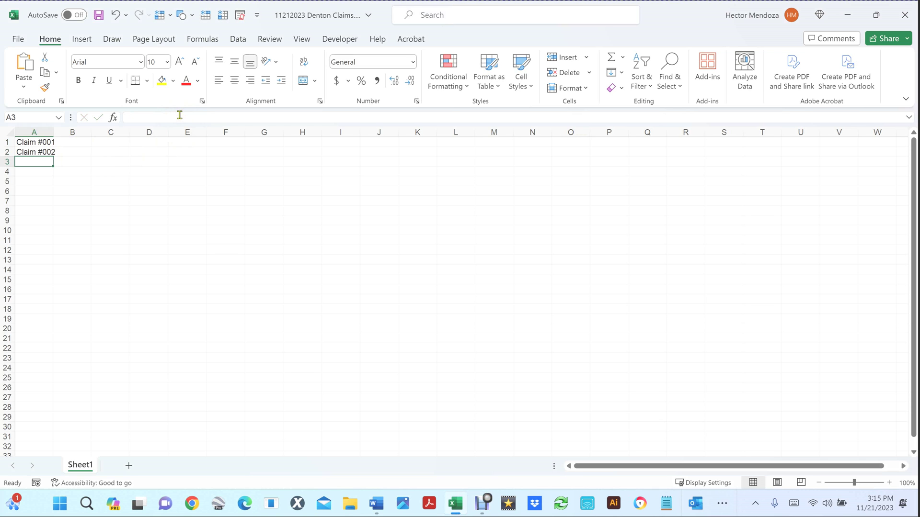
# Step: Enter the claimant's name numbered 001 in B1 and 002 in B2
pyautogui.click(72, 142)
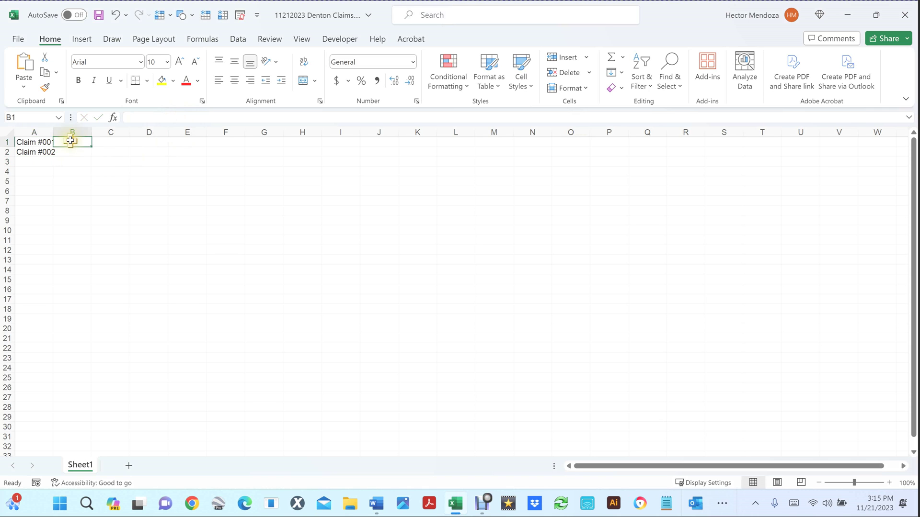
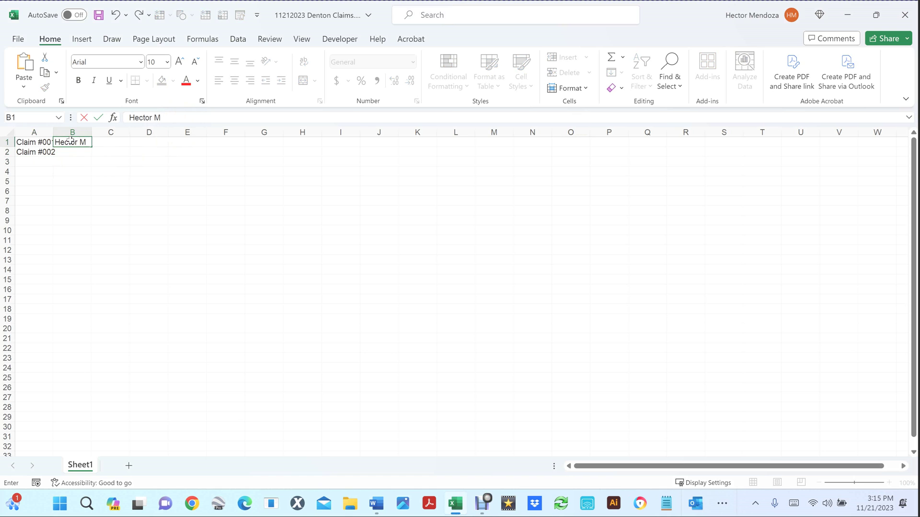
pyautogui.press('Return')
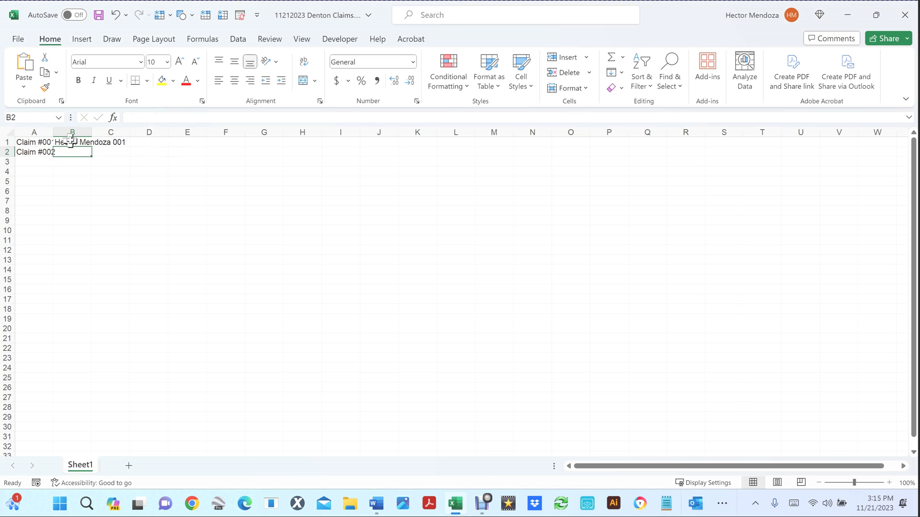
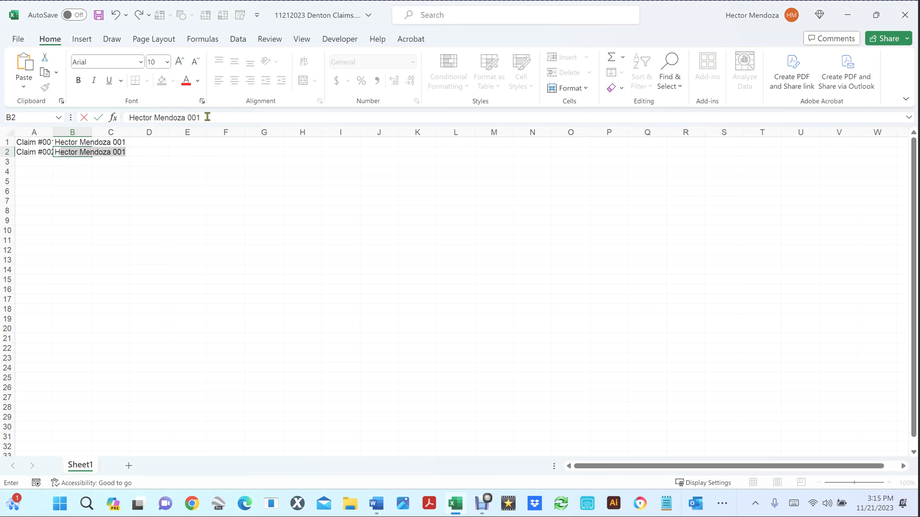
pyautogui.click(207, 117)
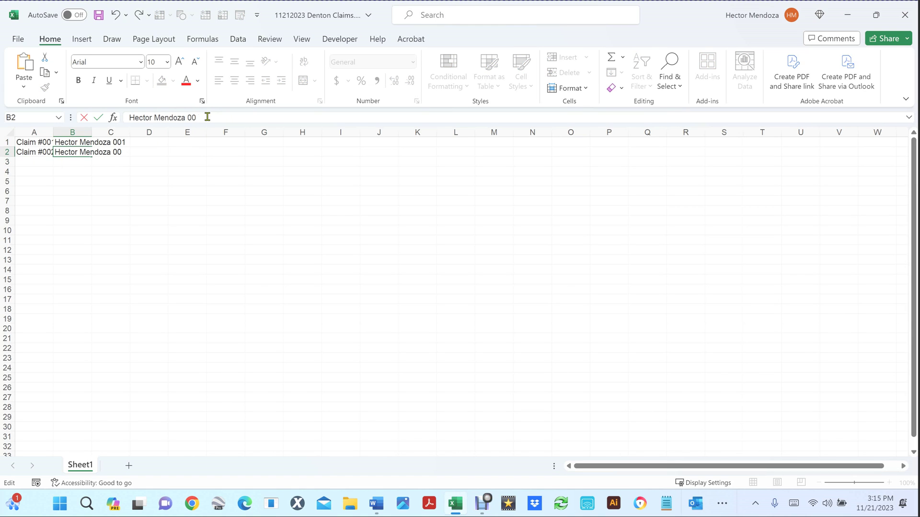
pyautogui.write('2')
pyautogui.press('Return')
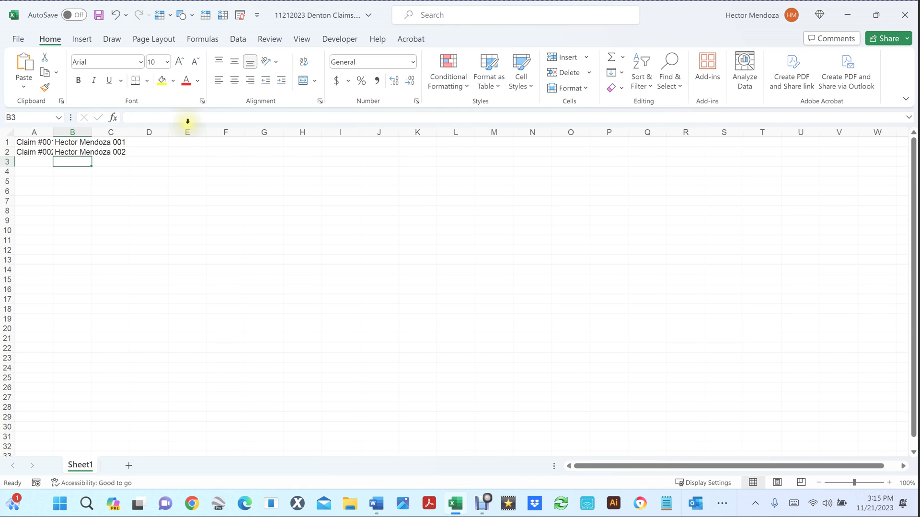
# Step: AutoFit columns A and B to their text
pyautogui.click(10, 131)
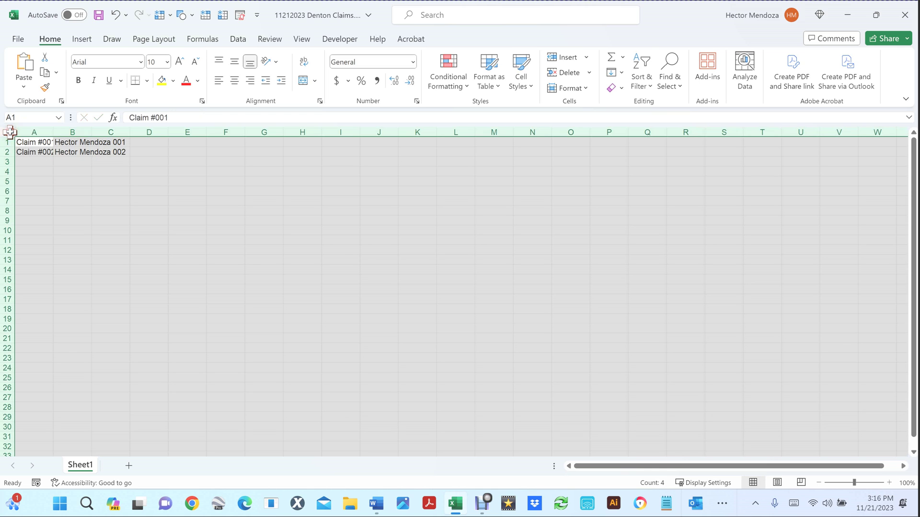
pyautogui.doubleClick(55, 132)
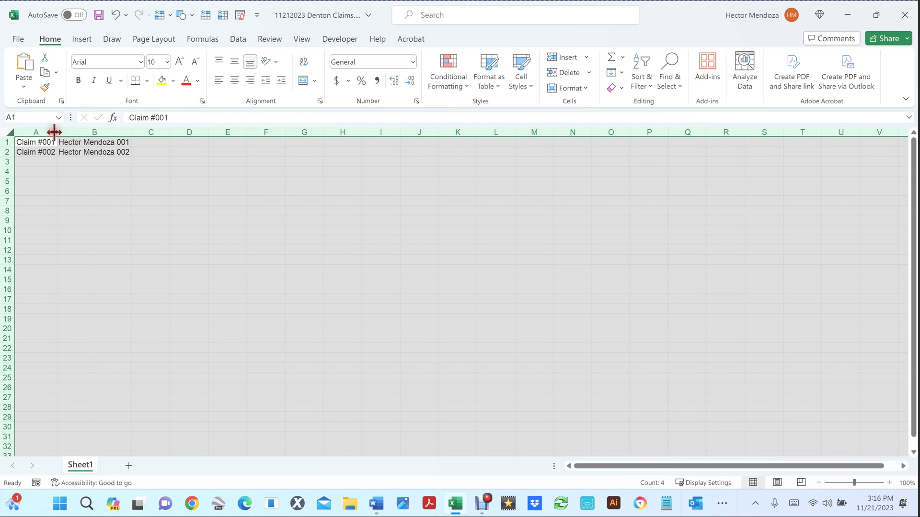
pyautogui.click(112, 171)
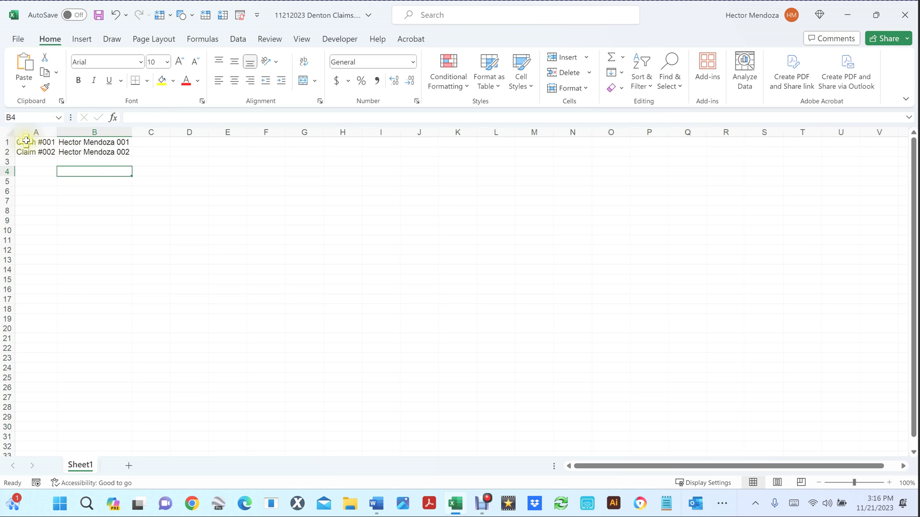
# Step: Fill A1:B2 down to row 200, giving Claim #001–#200 with names numbered 001–200
pyautogui.moveTo(26, 140); pyautogui.dragTo(93, 148)
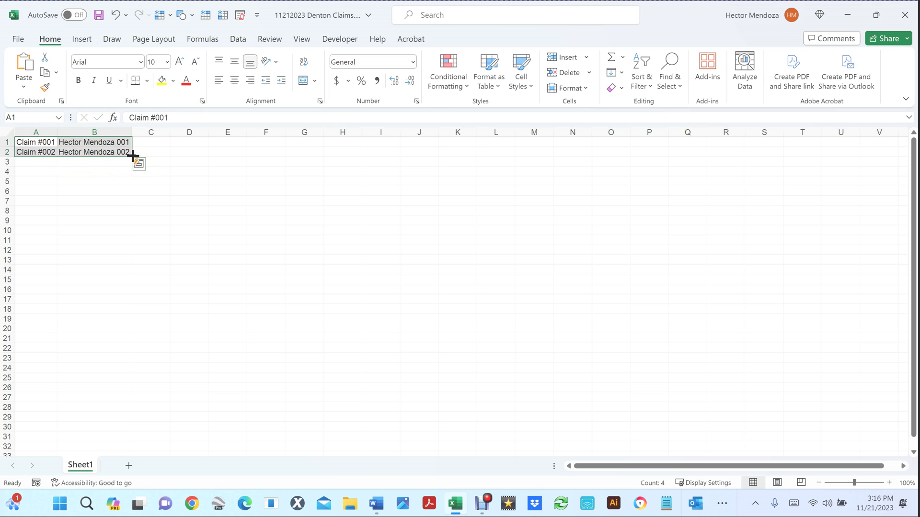
pyautogui.moveTo(133, 155); pyautogui.dragTo(113, 158)
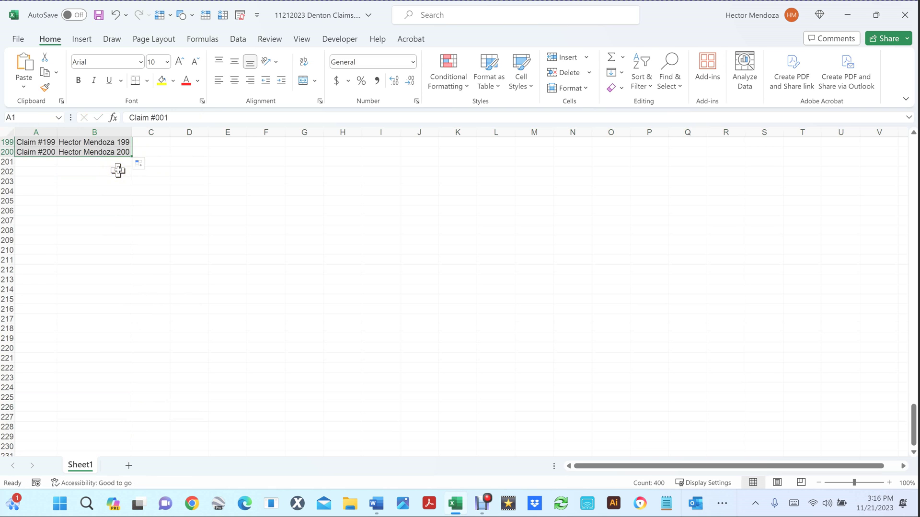
pyautogui.scroll(20, 118, 170)
pyautogui.scroll(20, 118, 170)
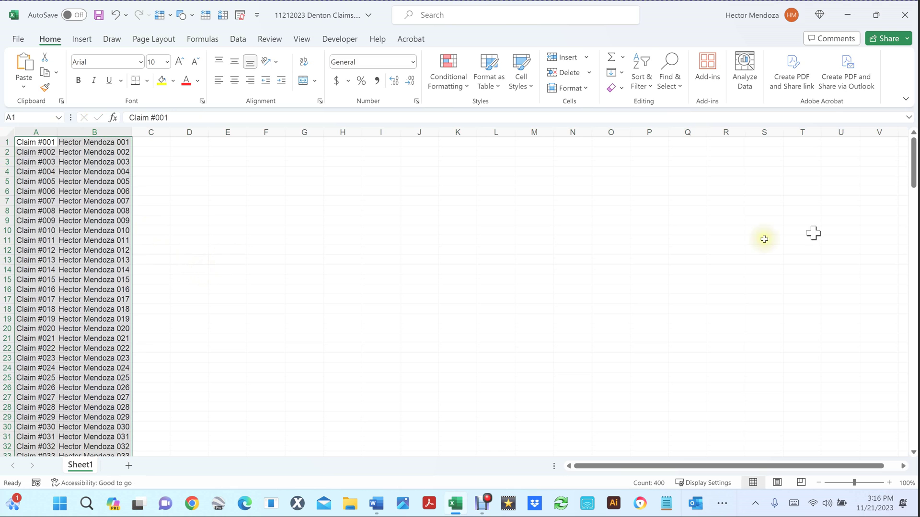
# Step: Save the workbook with Ctrl+S
pyautogui.click(165, 194)
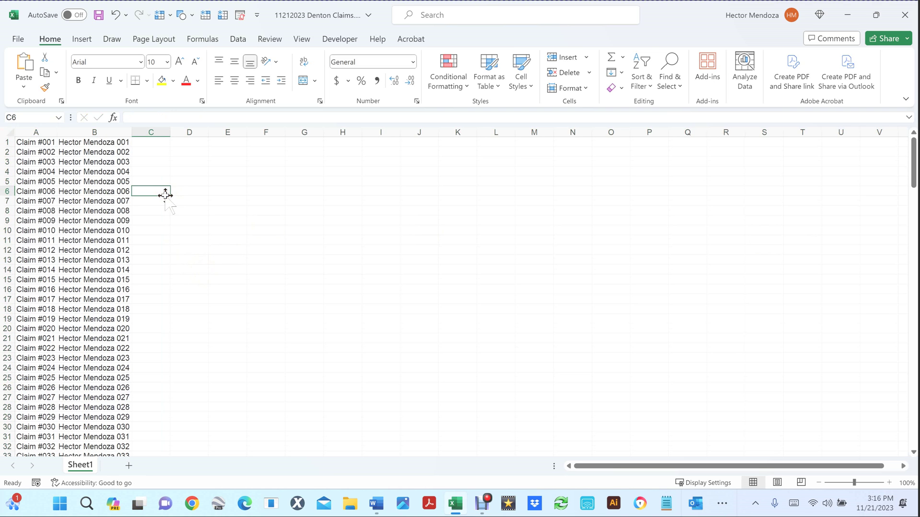
pyautogui.hotkey('ctrl', 's')
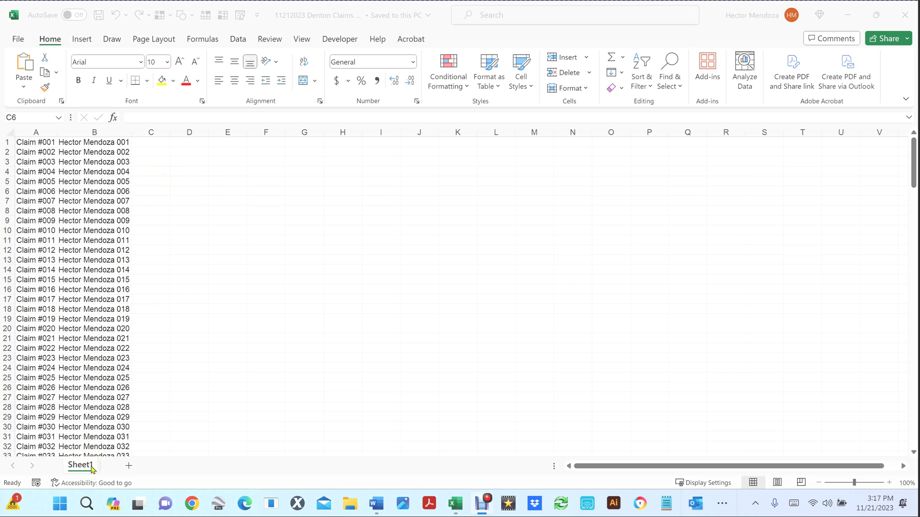
pyautogui.click(89, 467)
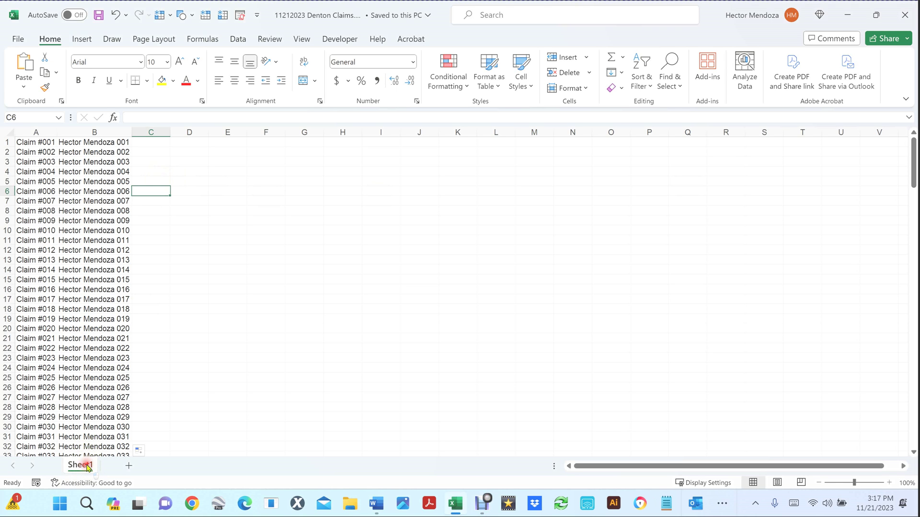
# Step: Copy Sheet1 as Sheet1 (2), then return to Sheet1 with C1 selected
pyautogui.click(83, 466)
pyautogui.moveTo(83, 466); pyautogui.dragTo(145, 472)
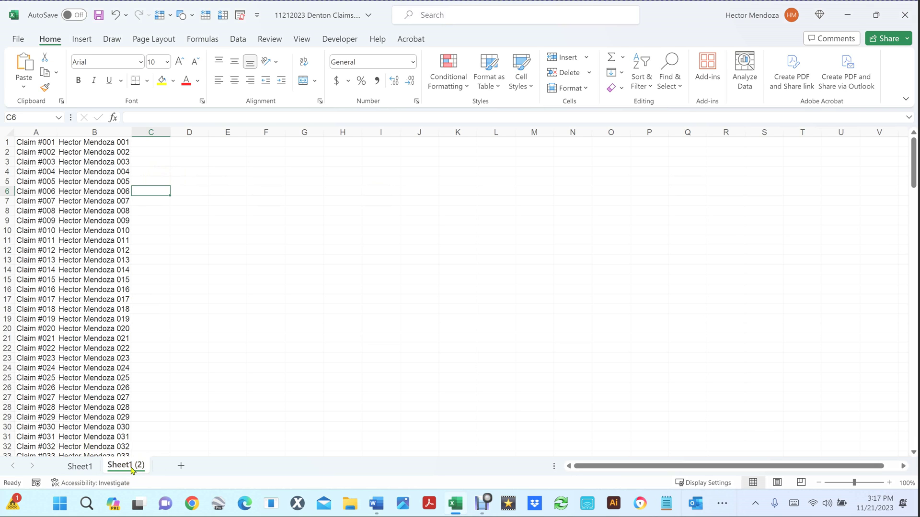
pyautogui.click(80, 466)
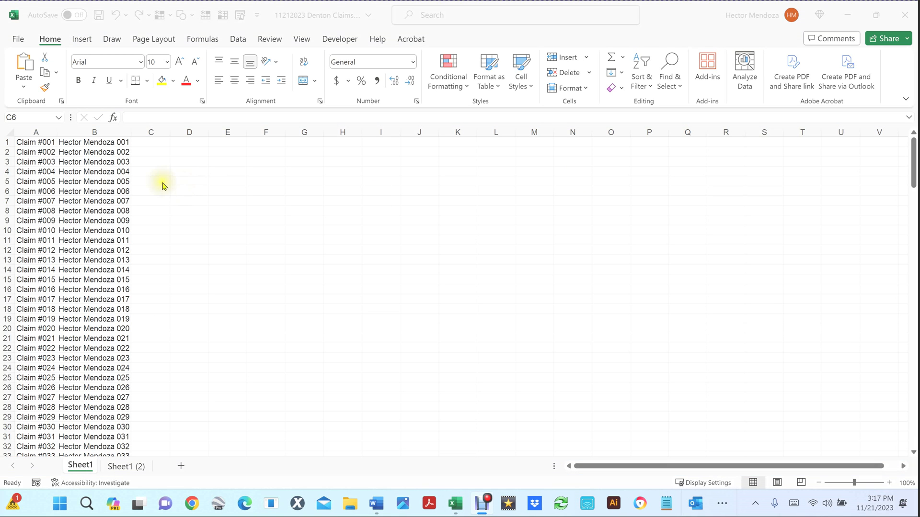
pyautogui.click(149, 145)
pyautogui.click(149, 141)
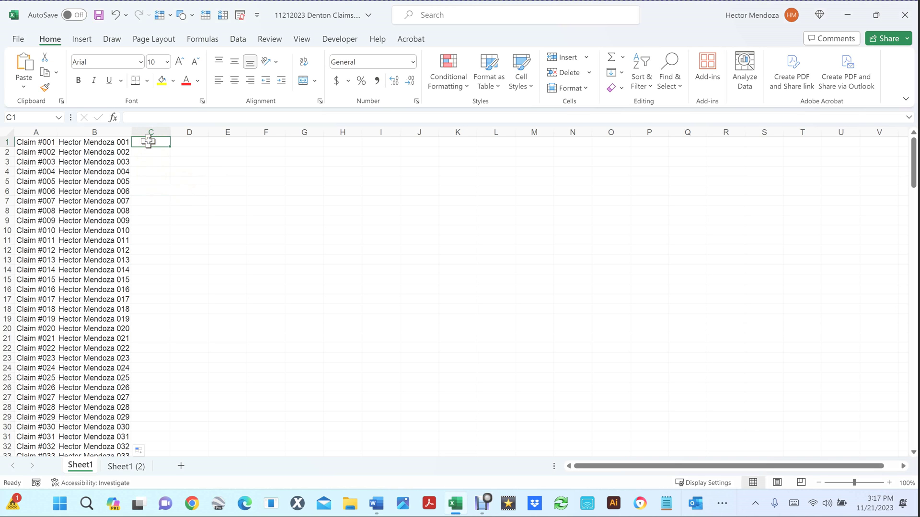
# Step: Start recording a macro named Combinecolumns, stored in This Workbook
pyautogui.click(343, 40)
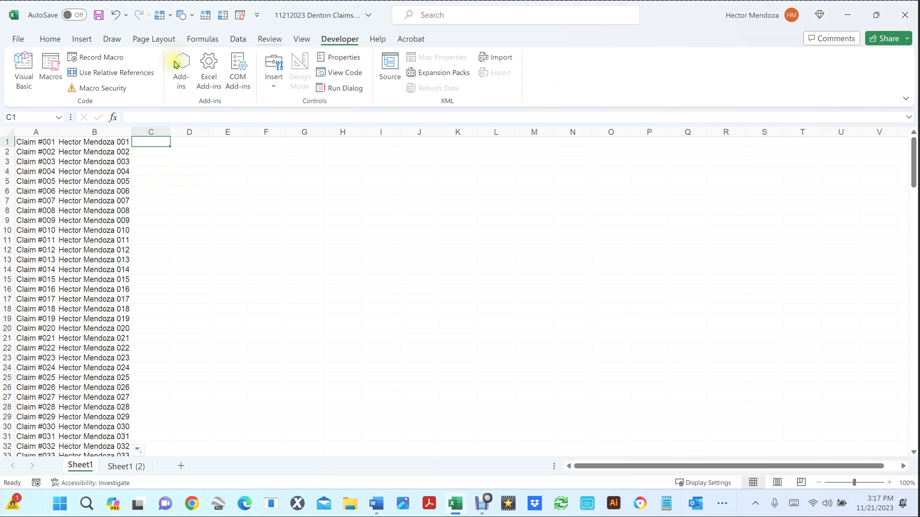
pyautogui.click(101, 59)
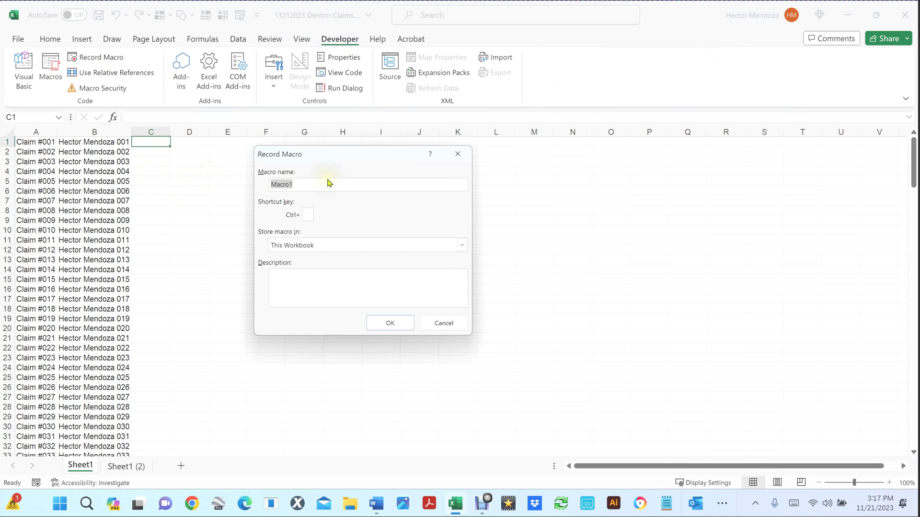
pyautogui.write('Combi')
pyautogui.write('necolumns')
pyautogui.click(383, 327)
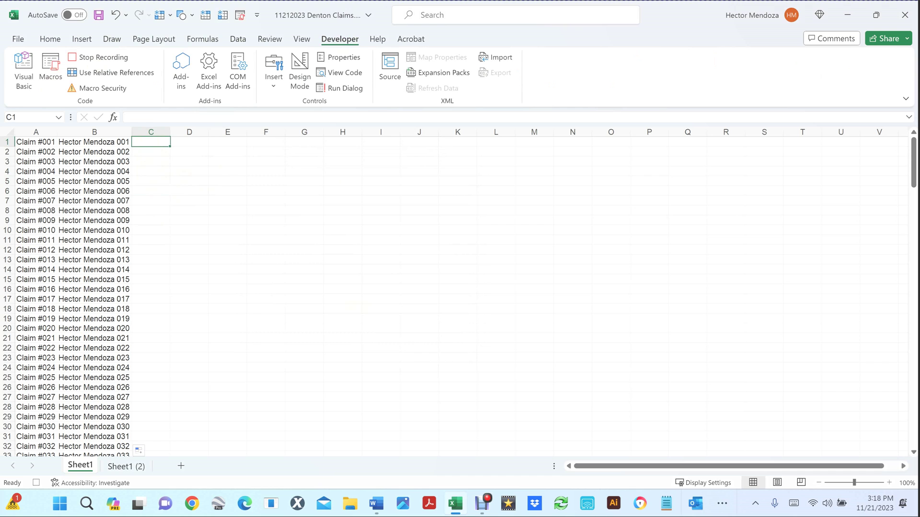
# Step: Enter =CONCAT(A1," ",B1) in C1 and AutoFit column C to the combined text
pyautogui.hotkey('alt', 'Tab')
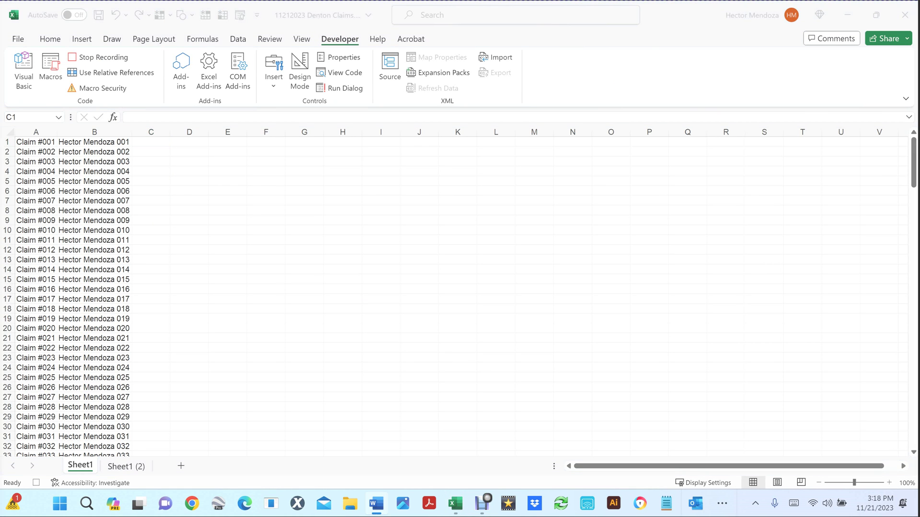
pyautogui.click(152, 142)
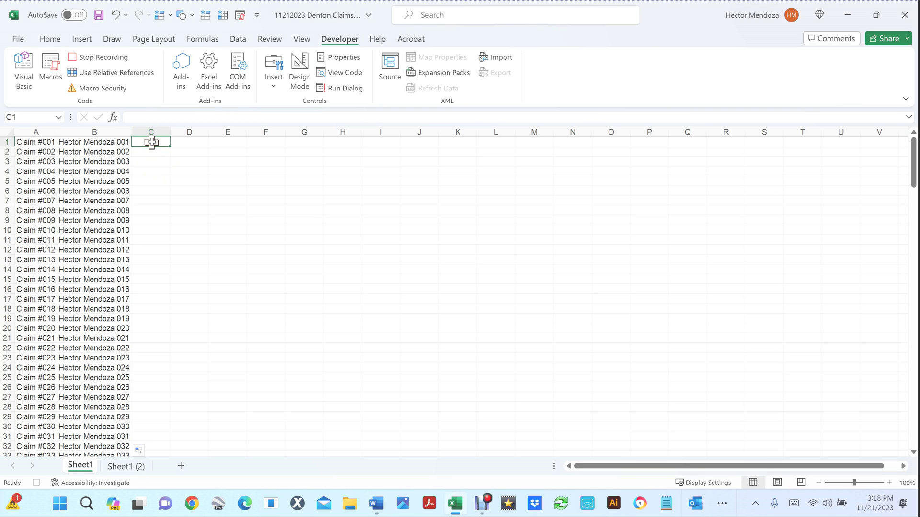
pyautogui.click(143, 114)
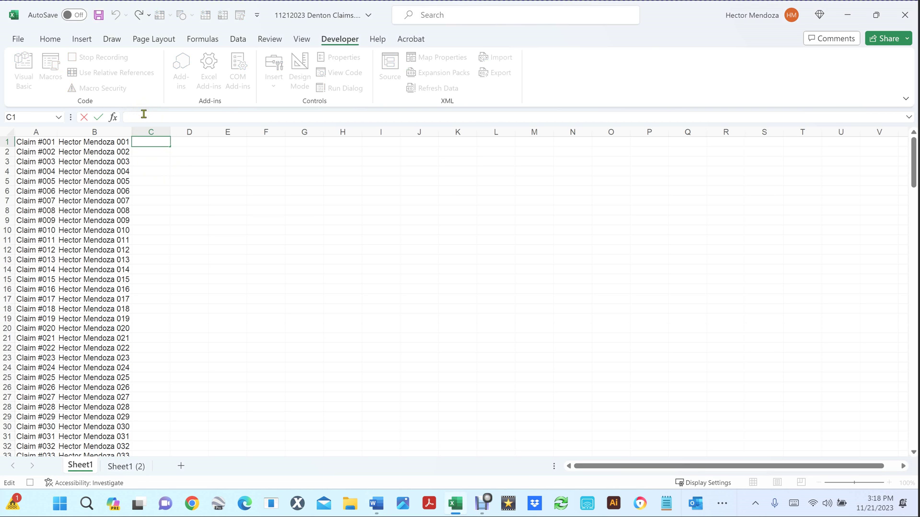
pyautogui.write('=CONCAT(A1," ",B1)')
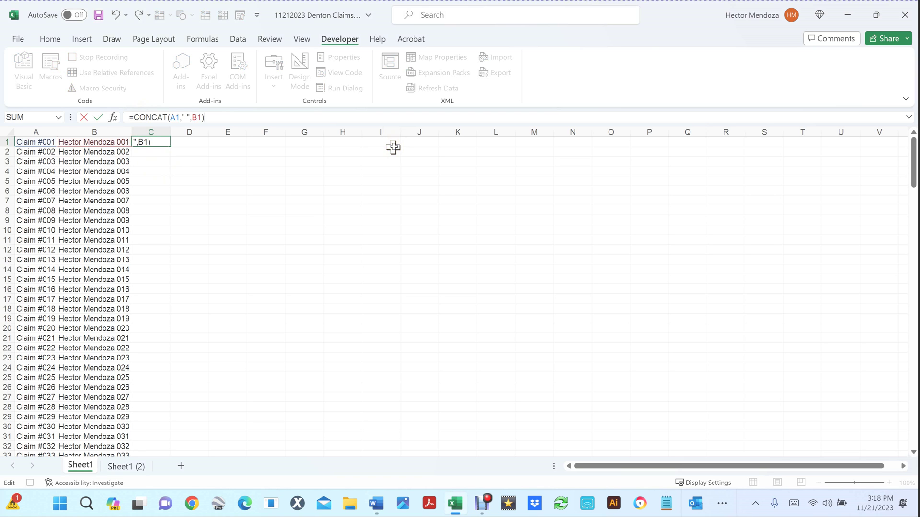
pyautogui.press('Return')
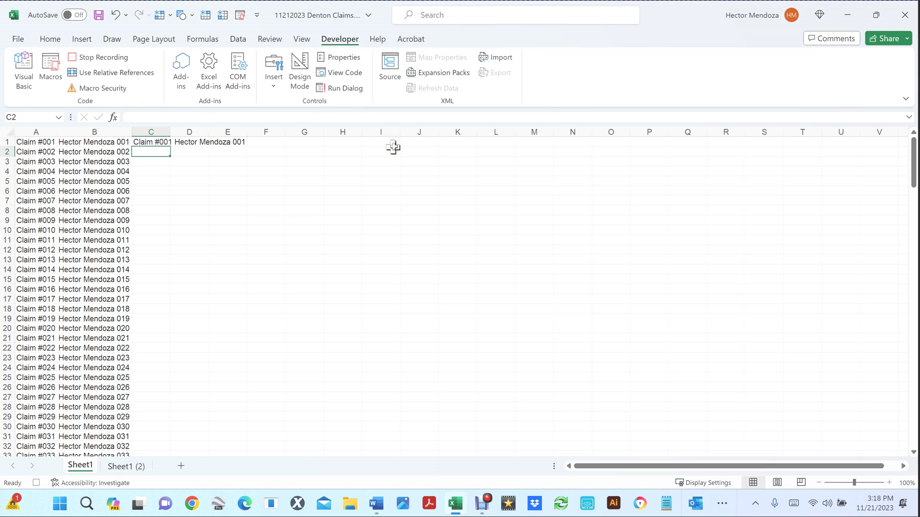
pyautogui.doubleClick(170, 131)
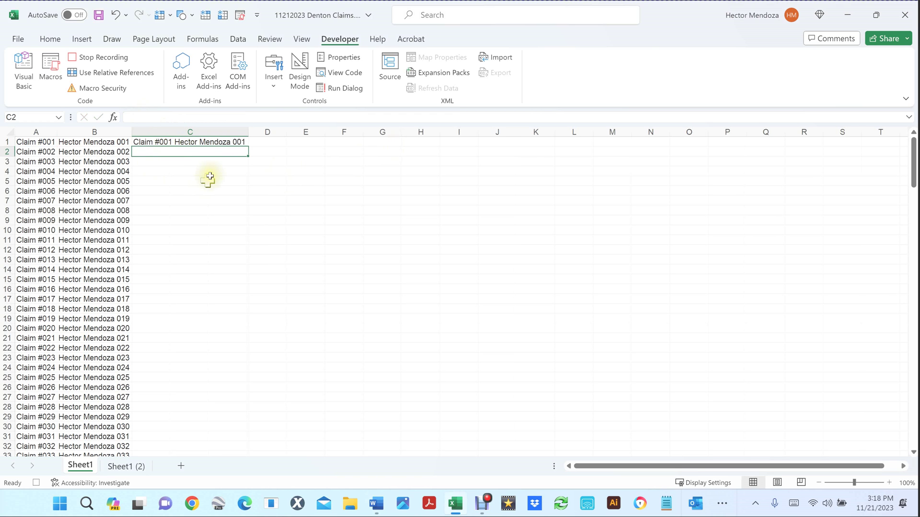
pyautogui.click(215, 140)
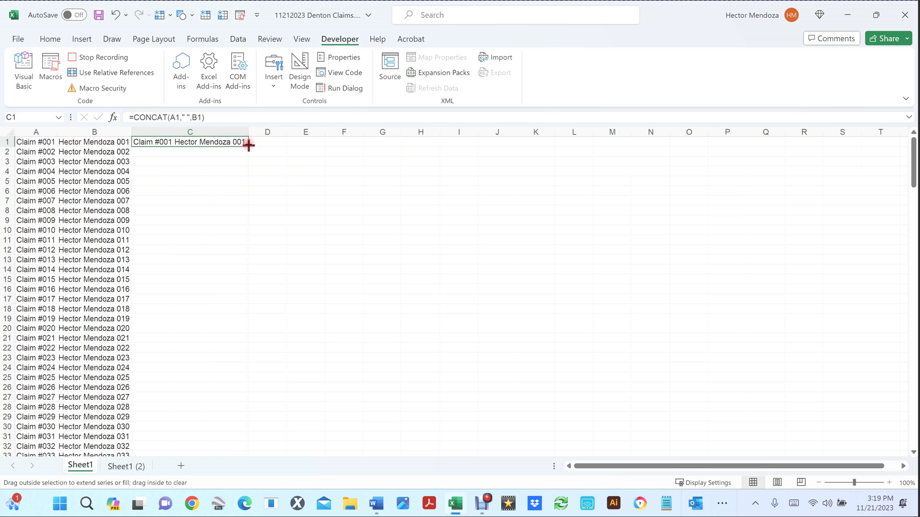
# Step: Fill the C1 CONCAT formula down through row 200
pyautogui.doubleClick(249, 145)
pyautogui.scroll(-20, 207, 357)
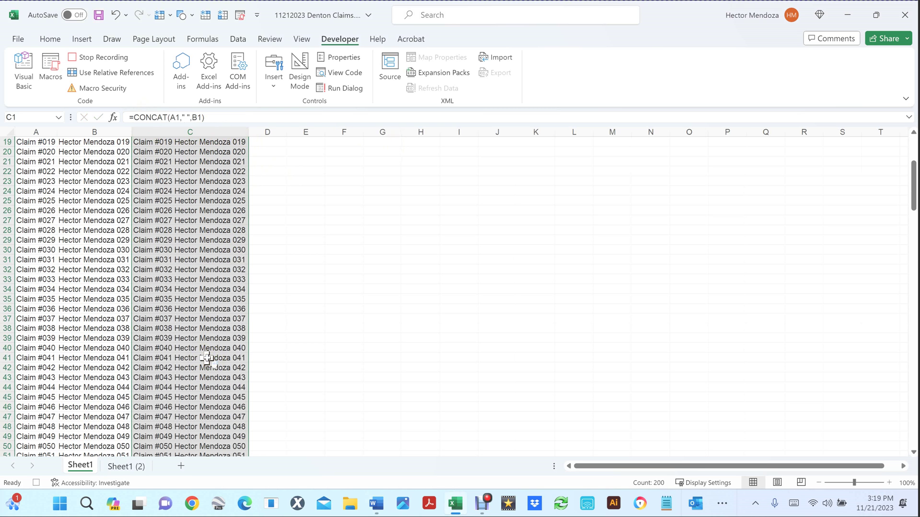
pyautogui.scroll(-15, 207, 358)
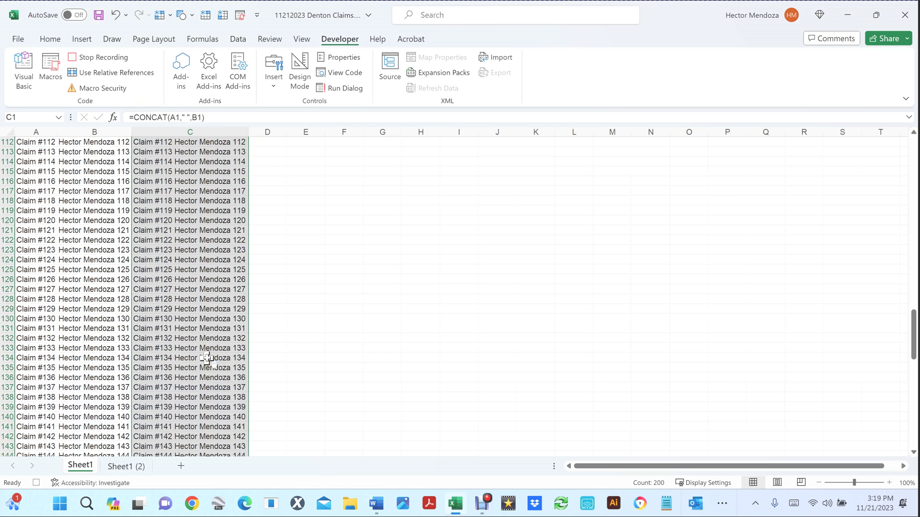
pyautogui.scroll(-19, 207, 358)
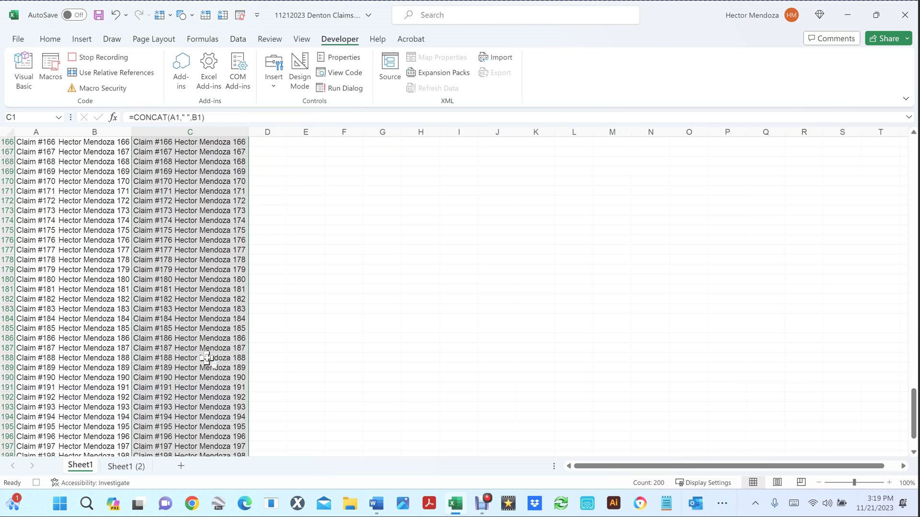
pyautogui.scroll(7, 207, 358)
pyautogui.scroll(2, 207, 358)
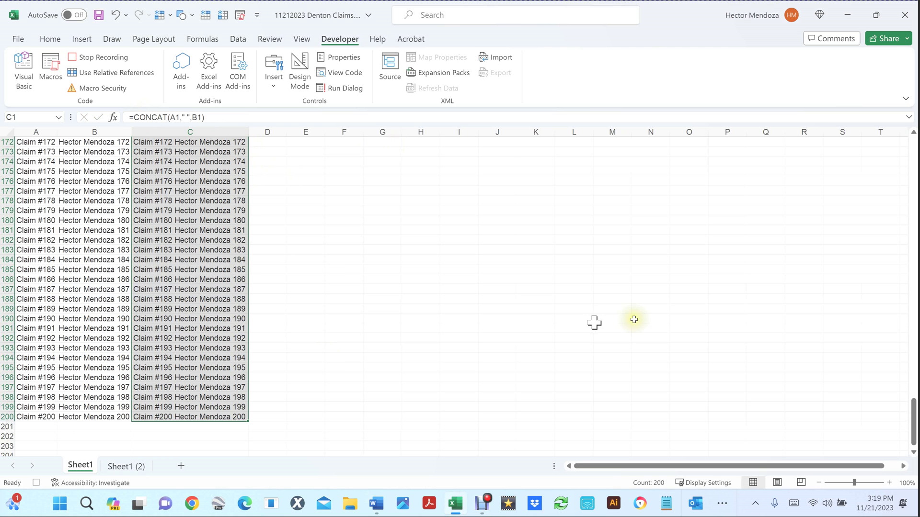
pyautogui.scroll(20, 349, 228)
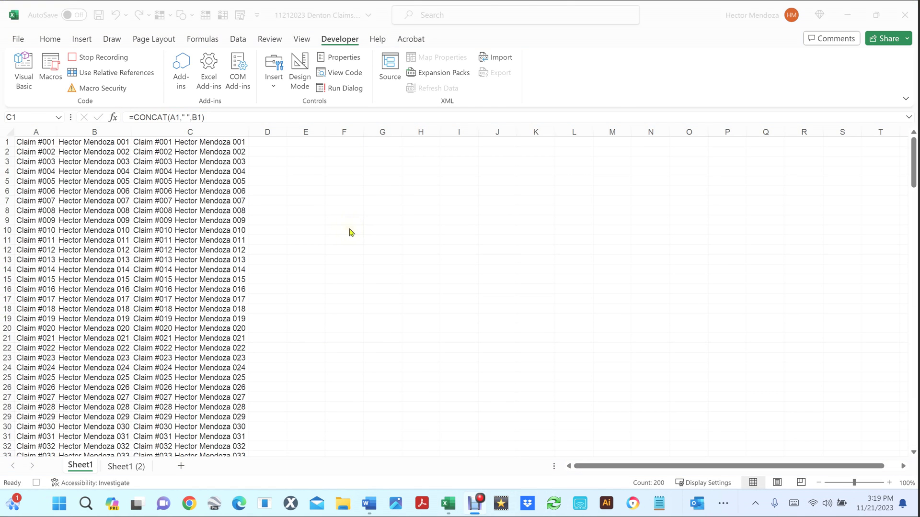
# Step: Check the filled formulas in C5 and C1 and scroll through column C
pyautogui.rightClick(182, 194)
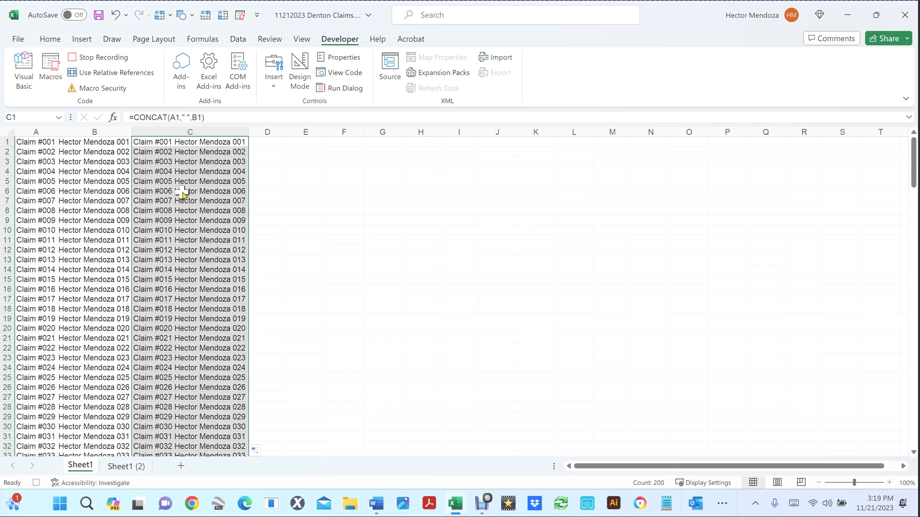
pyautogui.click(267, 142)
pyautogui.rightClick(267, 142)
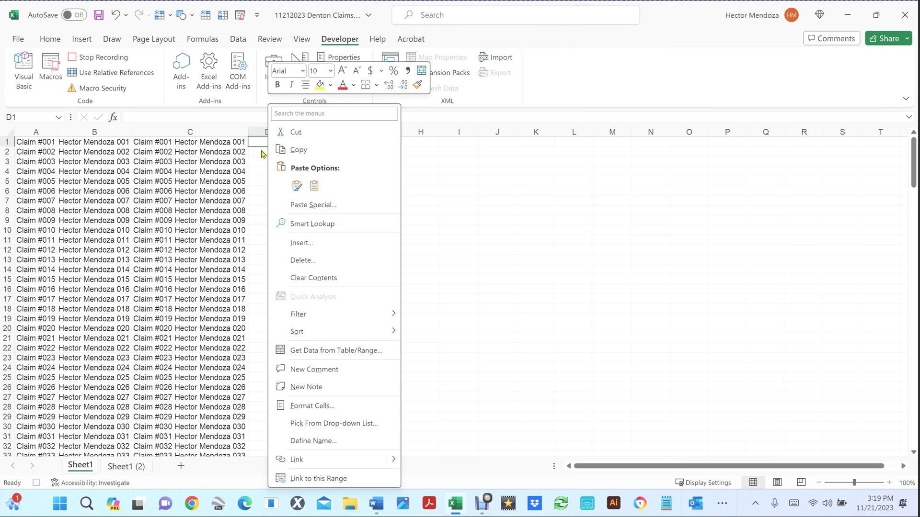
pyautogui.click(211, 188)
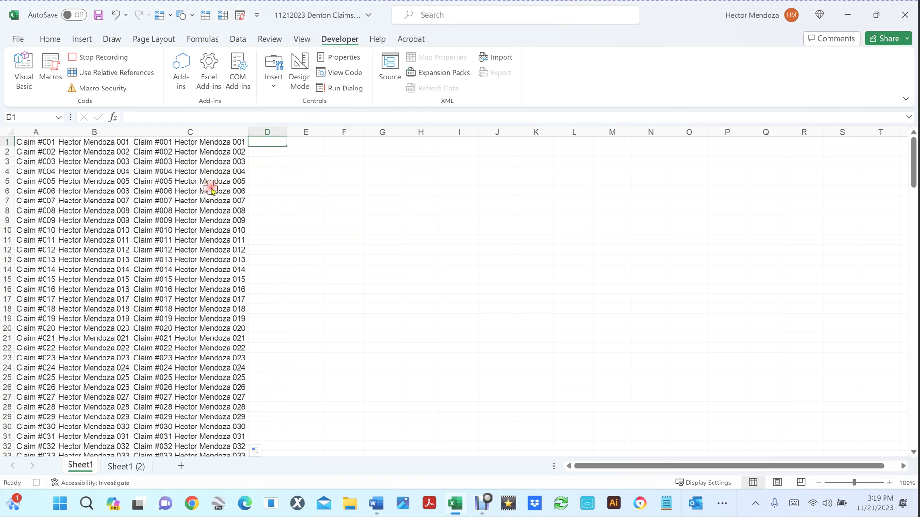
pyautogui.click(206, 181)
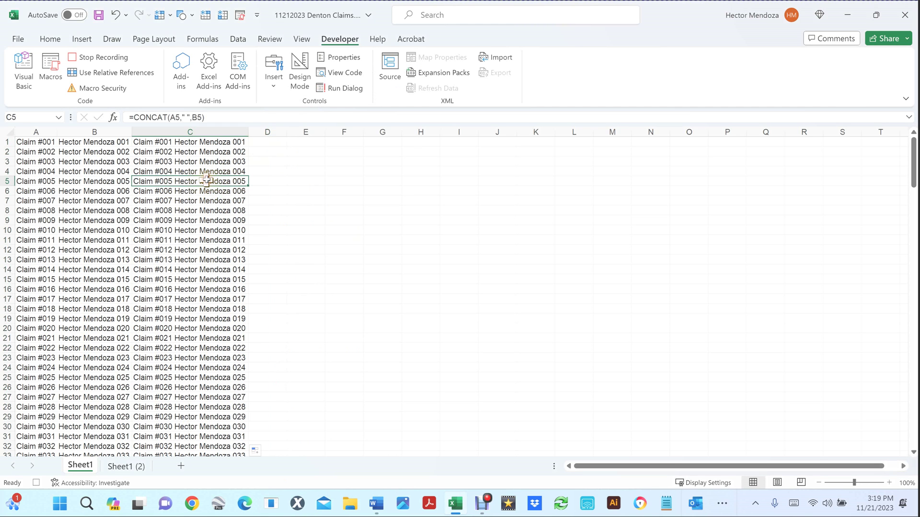
pyautogui.click(218, 143)
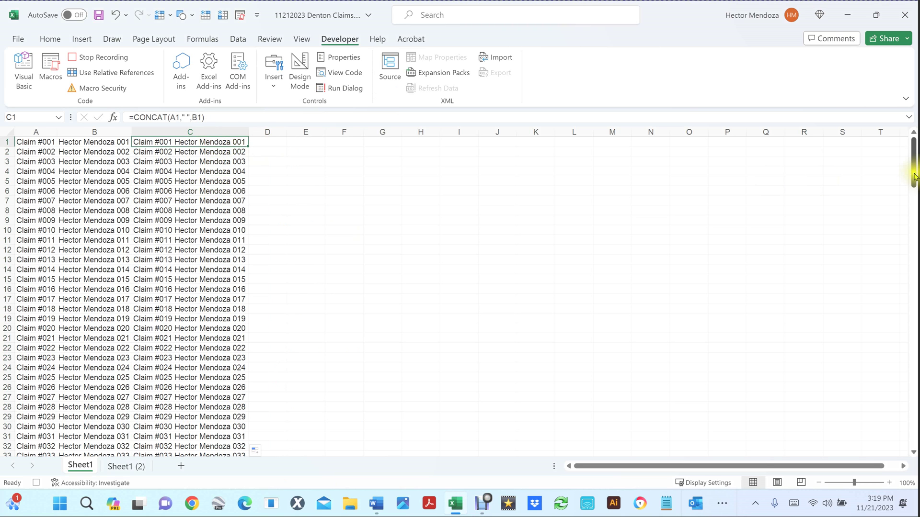
pyautogui.moveTo(913, 173); pyautogui.dragTo(911, 242)
pyautogui.scroll(-2, 192, 311)
pyautogui.scroll(-20, 216, 371)
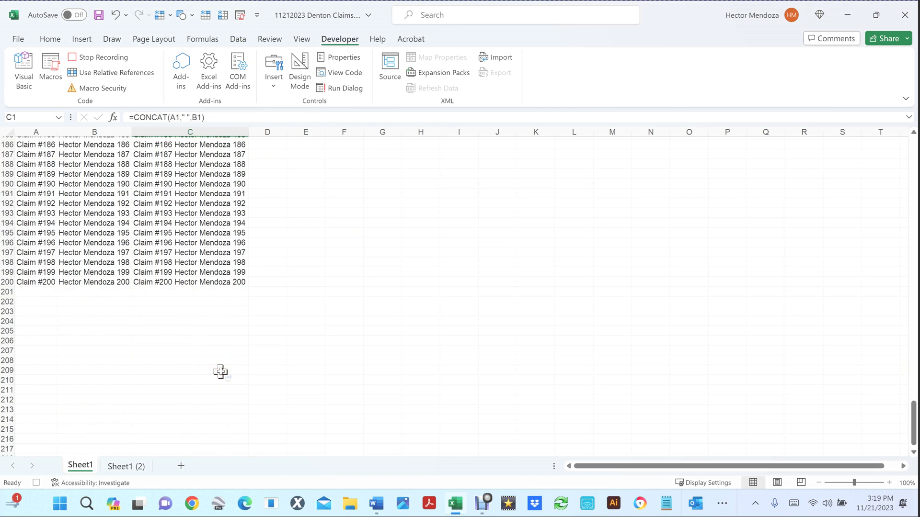
pyautogui.scroll(4, 221, 372)
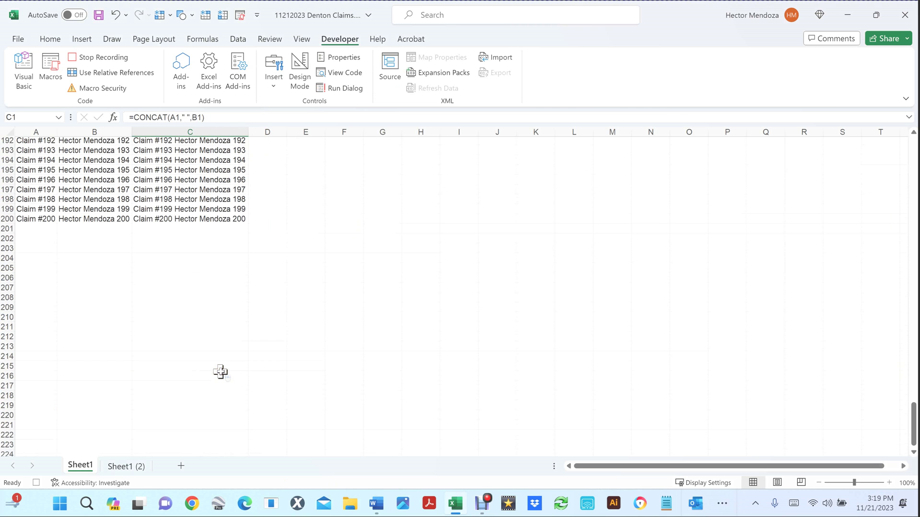
# Step: Copy the combined labels in C1:C200 and check the formula in cell C2
pyautogui.keyDown('shift'); pyautogui.click(199, 223); pyautogui.keyUp('shift')
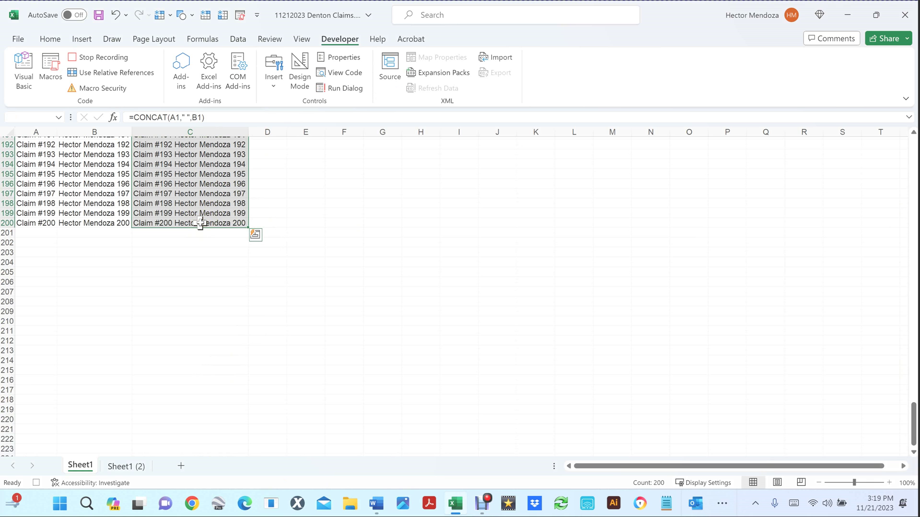
pyautogui.hotkey('ctrl', 'c')
pyautogui.scroll(20, 341, 226)
pyautogui.scroll(20, 341, 227)
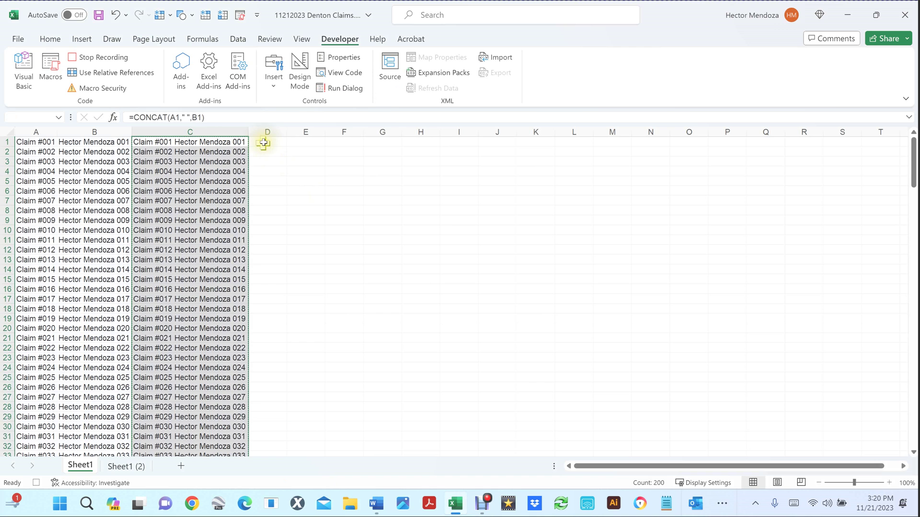
pyautogui.click(263, 142)
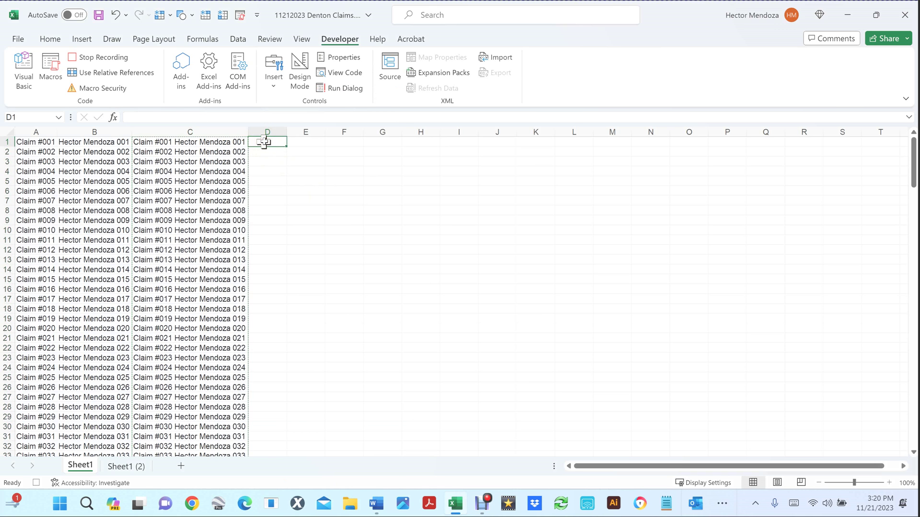
pyautogui.rightClick(264, 141)
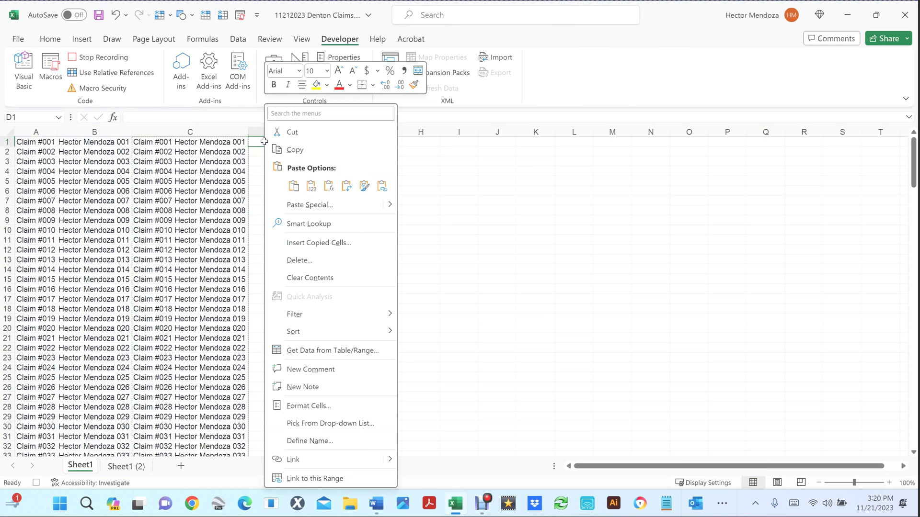
pyautogui.press('Escape')
pyautogui.click(211, 152)
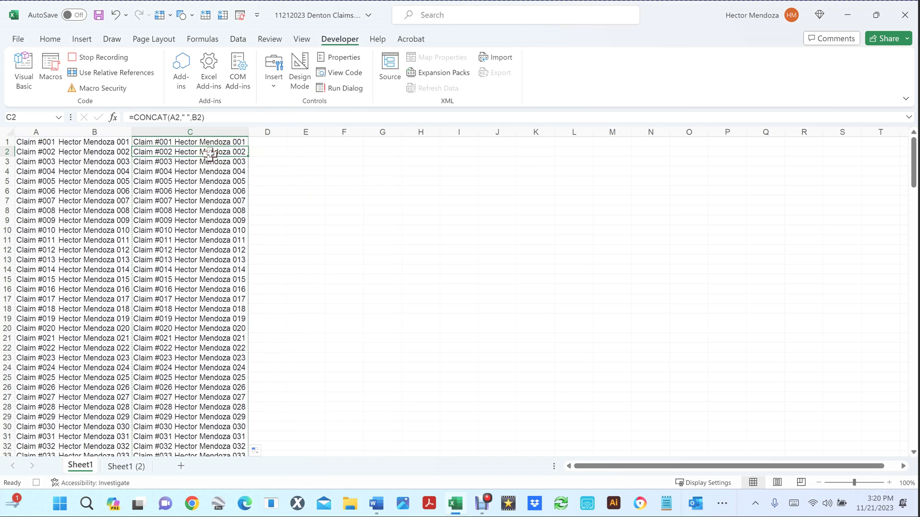
pyautogui.click(214, 139)
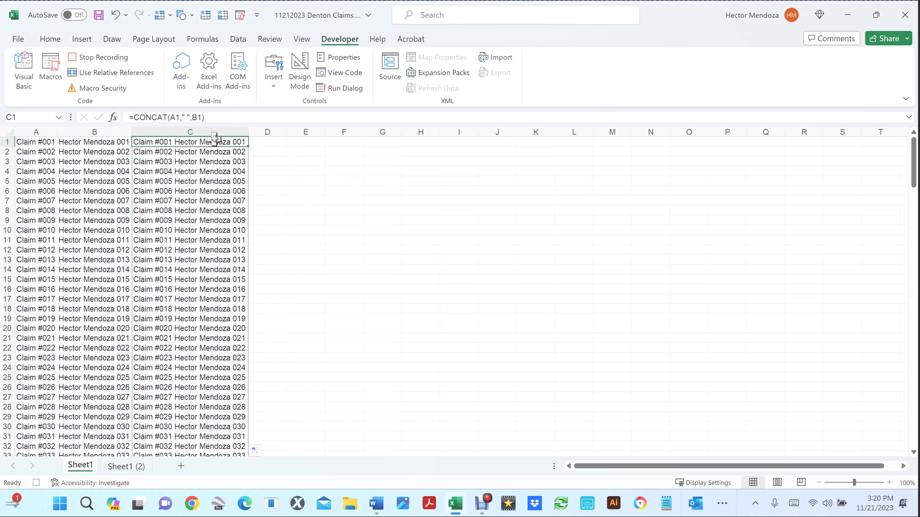
# Step: Paste the copied C1:C200 labels into D1 as plain values
pyautogui.scroll(-20, 230, 291)
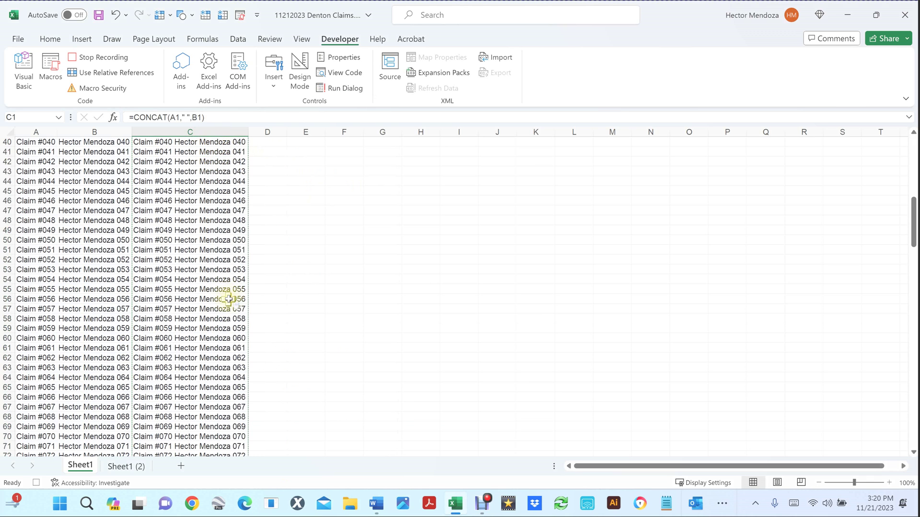
pyautogui.scroll(-20, 229, 299)
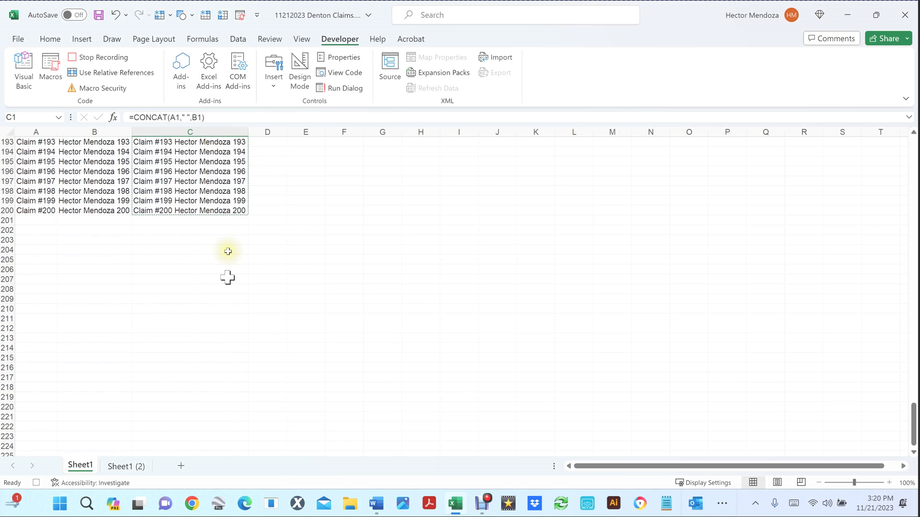
pyautogui.hotkey('ctrl', 'v')
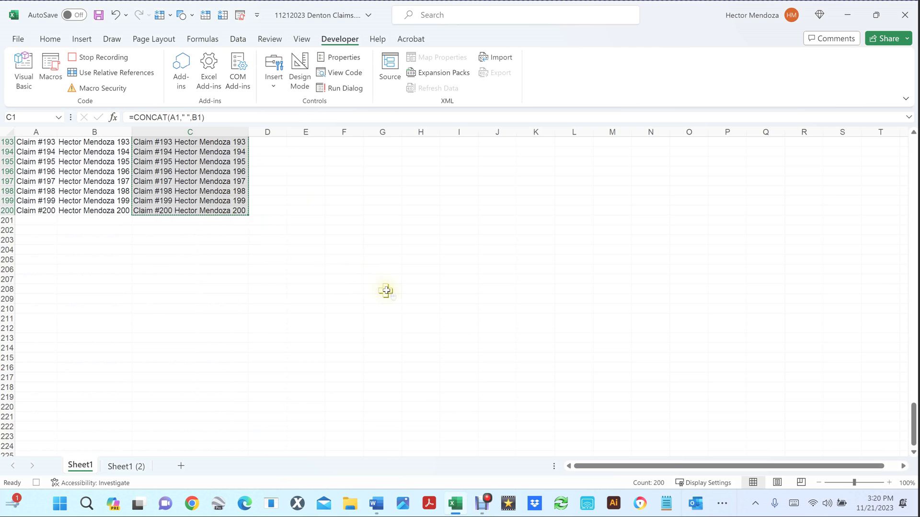
pyautogui.scroll(20, 385, 291)
pyautogui.scroll(20, 385, 291)
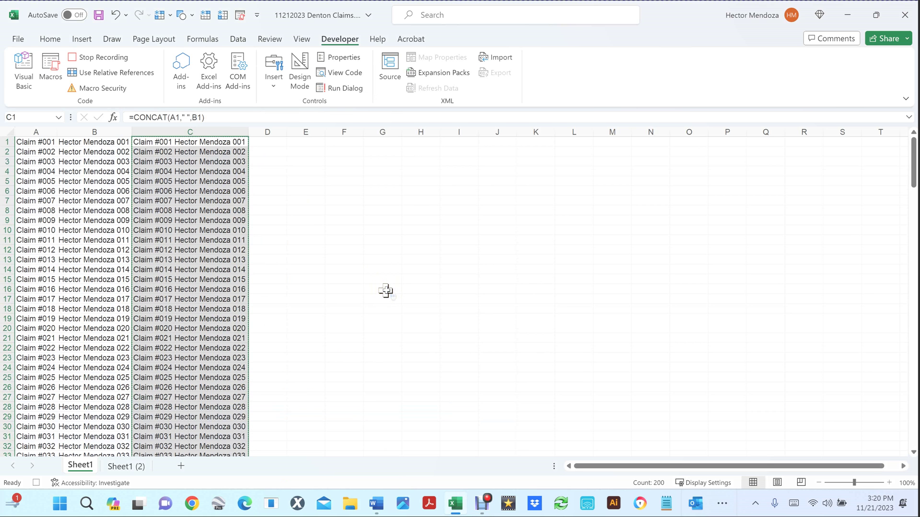
pyautogui.click(266, 143)
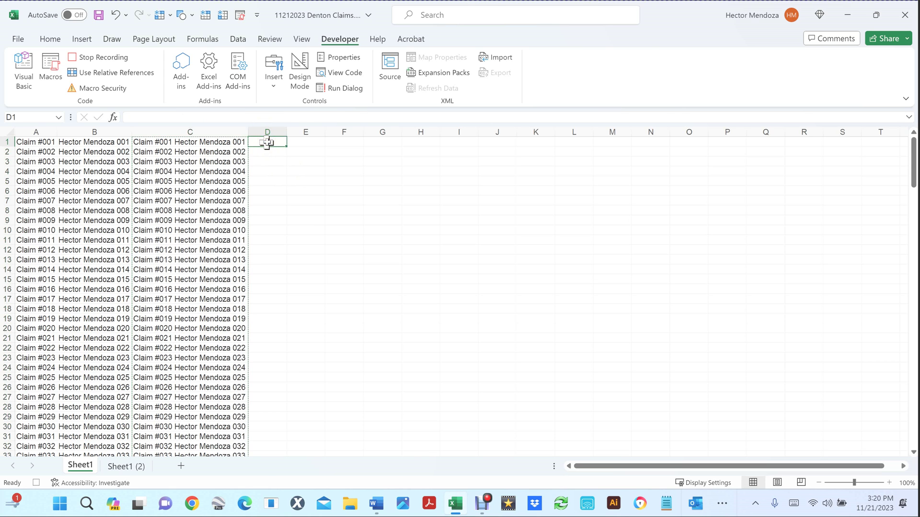
pyautogui.rightClick(267, 142)
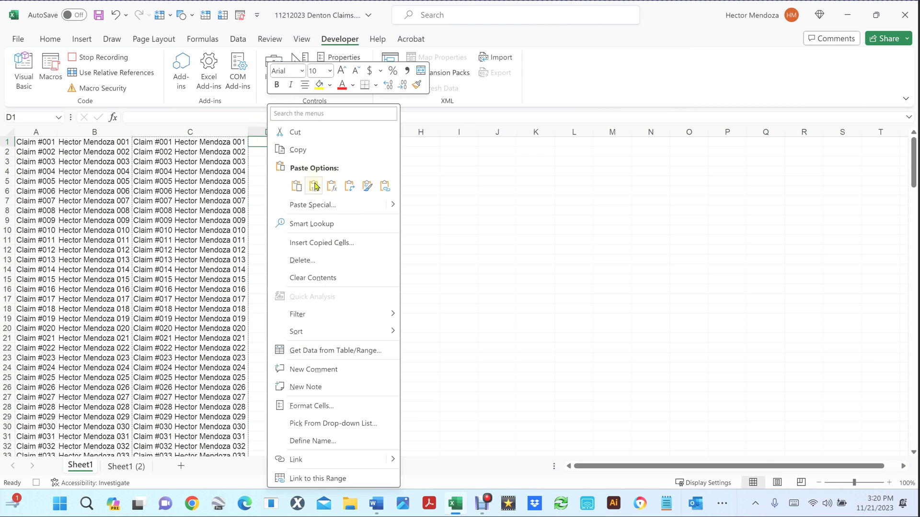
pyautogui.click(314, 187)
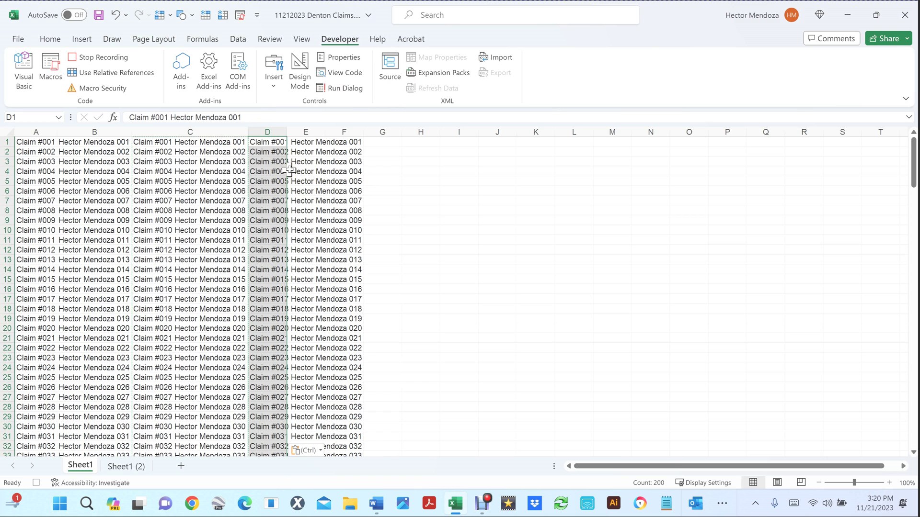
# Step: Select columns A through C and bring up their context menu
pyautogui.click(213, 131)
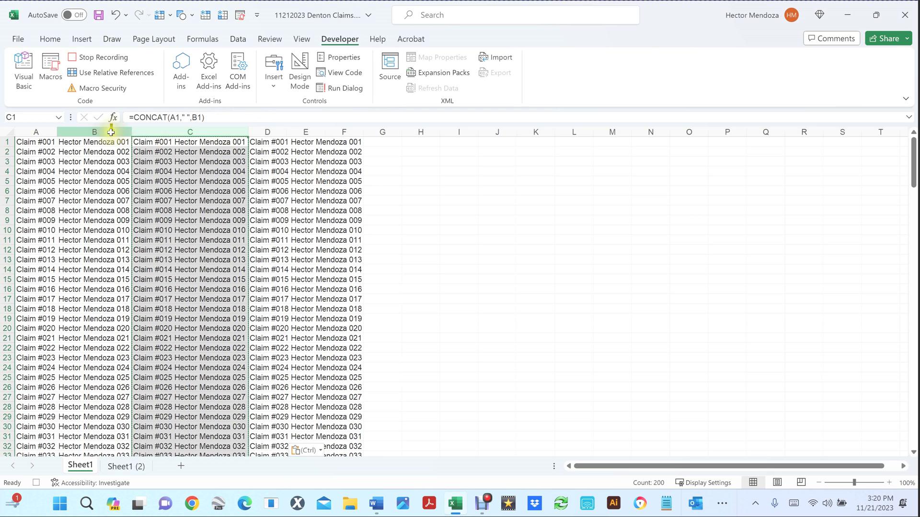
pyautogui.keyDown('shift'); pyautogui.click(66, 133); pyautogui.keyUp('shift')
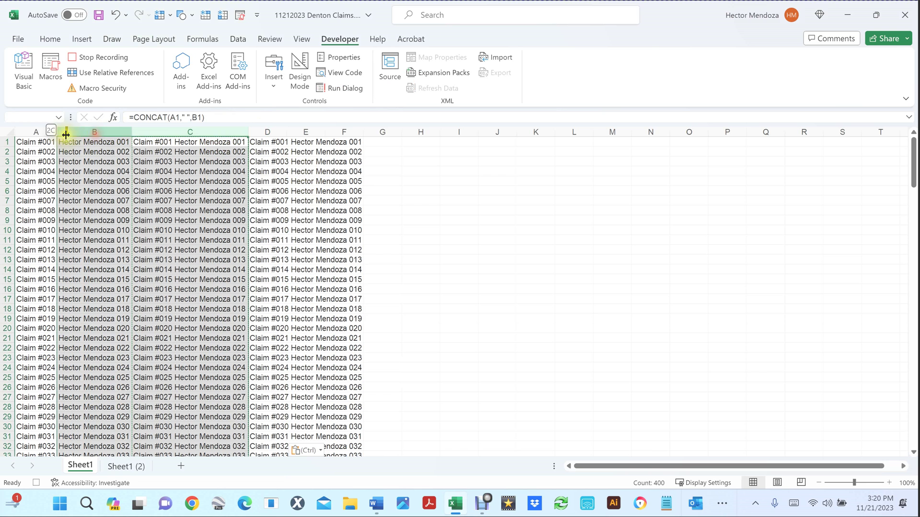
pyautogui.keyDown('shift'); pyautogui.click(35, 129); pyautogui.keyUp('shift')
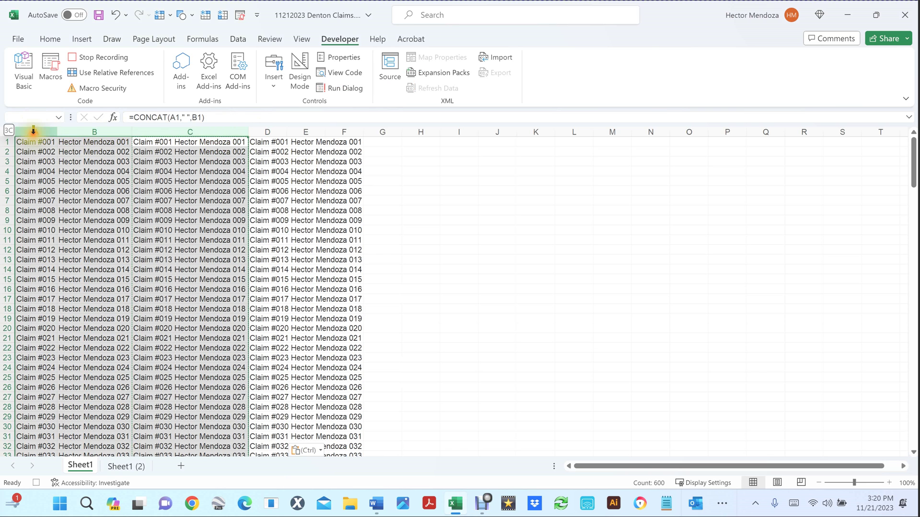
pyautogui.rightClick(141, 240)
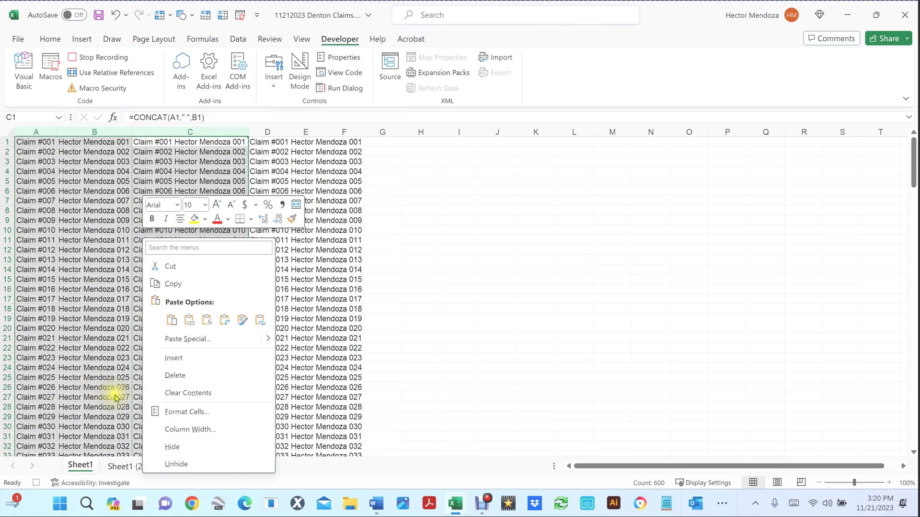
# Step: Delete columns A through C and stop the macro recording
pyautogui.click(176, 375)
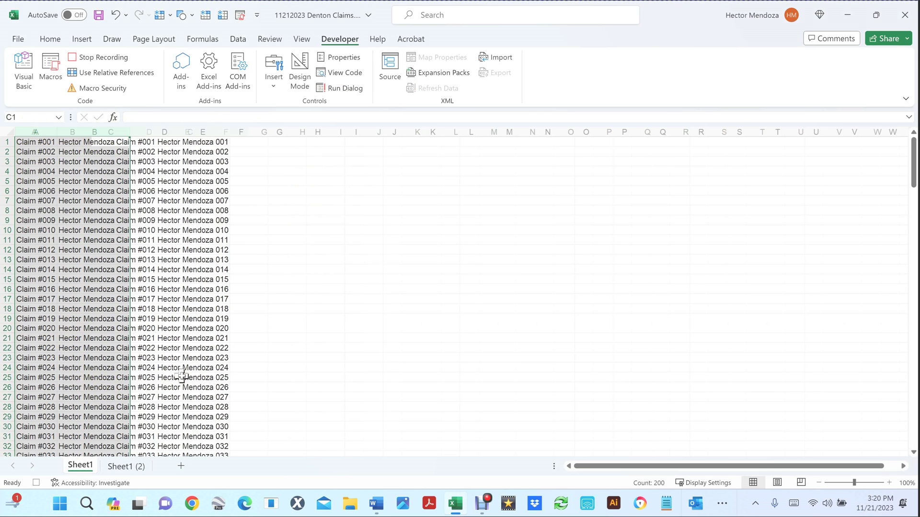
pyautogui.click(154, 144)
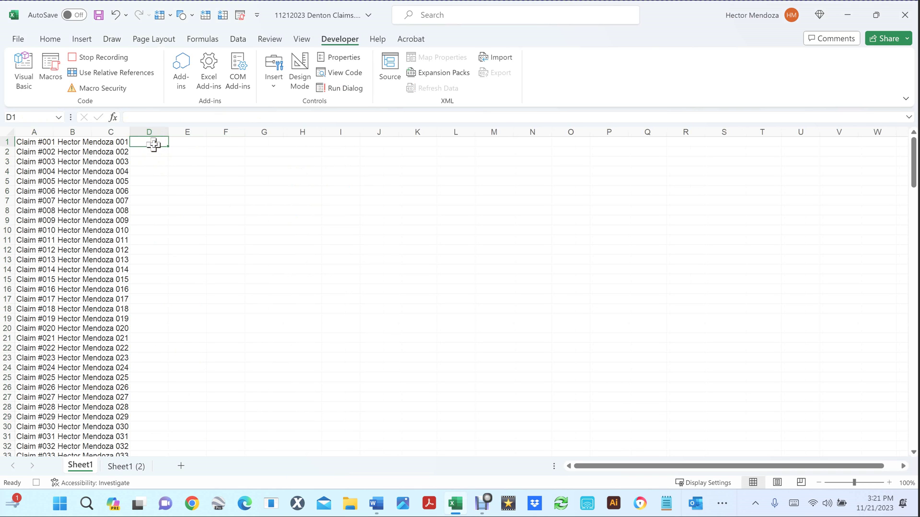
pyautogui.click(72, 58)
# Step: Save the workbook and select cell B1 beside the first claim
pyautogui.click(211, 262)
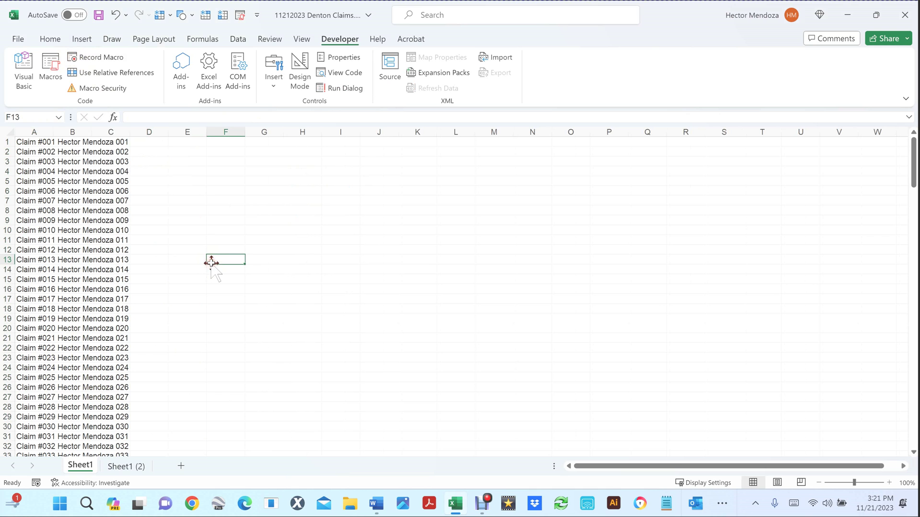
pyautogui.hotkey('ctrl', 's')
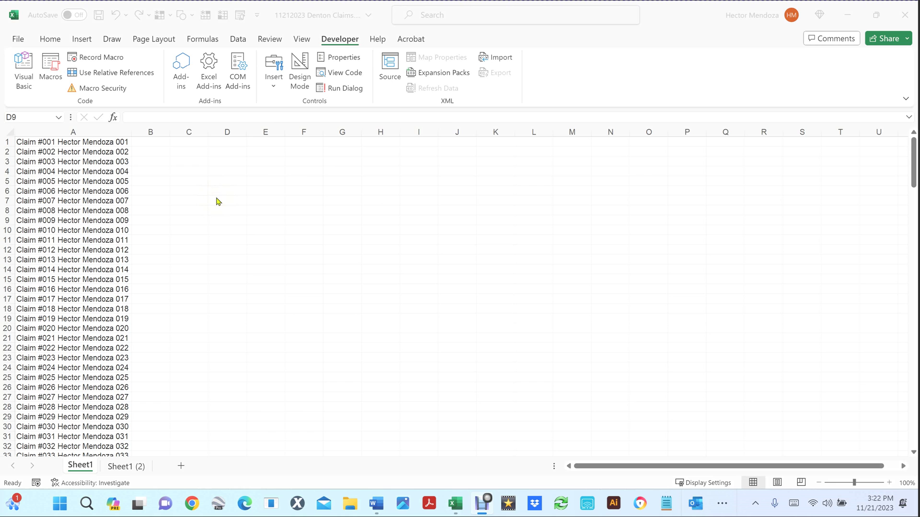
pyautogui.click(146, 147)
pyautogui.click(149, 143)
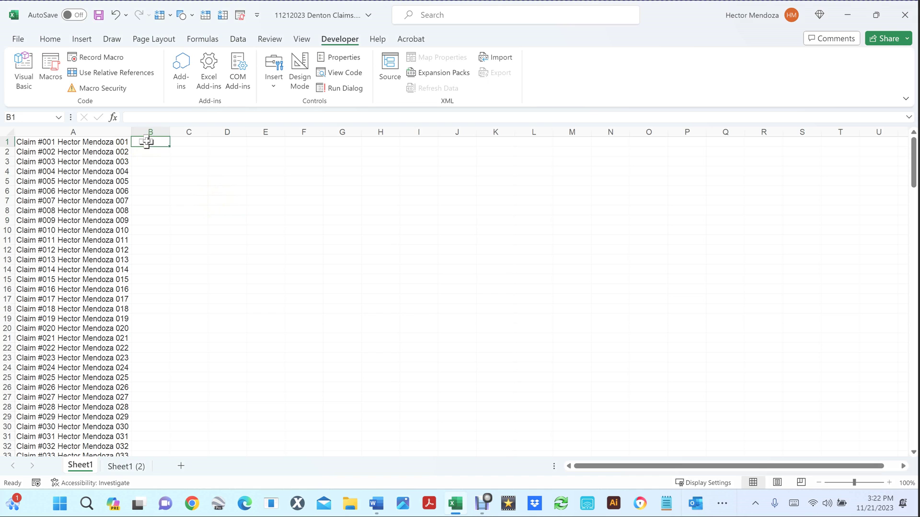
# Step: Start recording a new macro named Subfolders
pyautogui.click(88, 57)
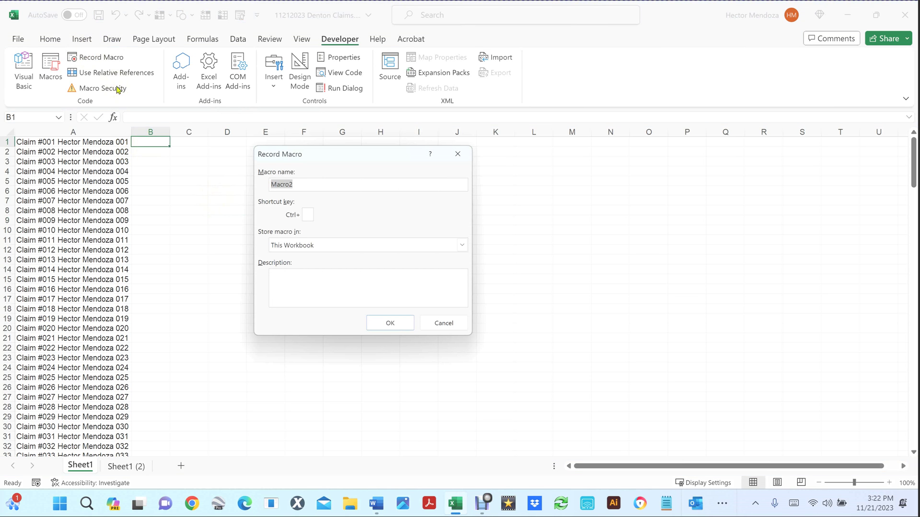
pyautogui.write('Subfolders')
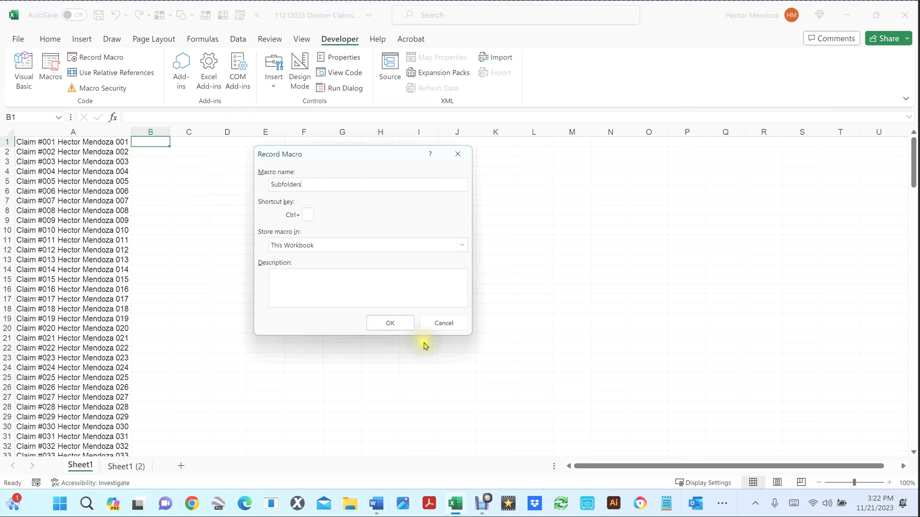
pyautogui.click(395, 322)
# Step: Enter Front, Right, Back and Left across cells B1 to E1
pyautogui.click(139, 142)
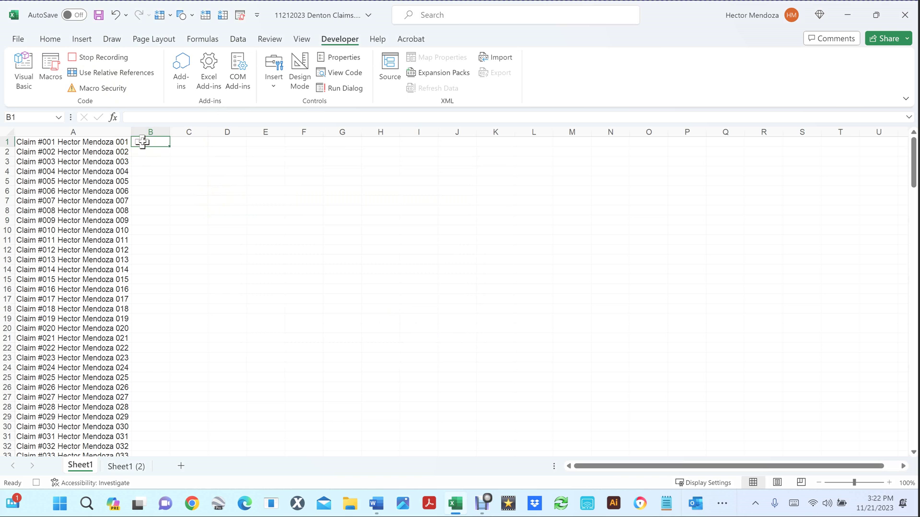
pyautogui.write('Filed')
pyautogui.press('Tab')
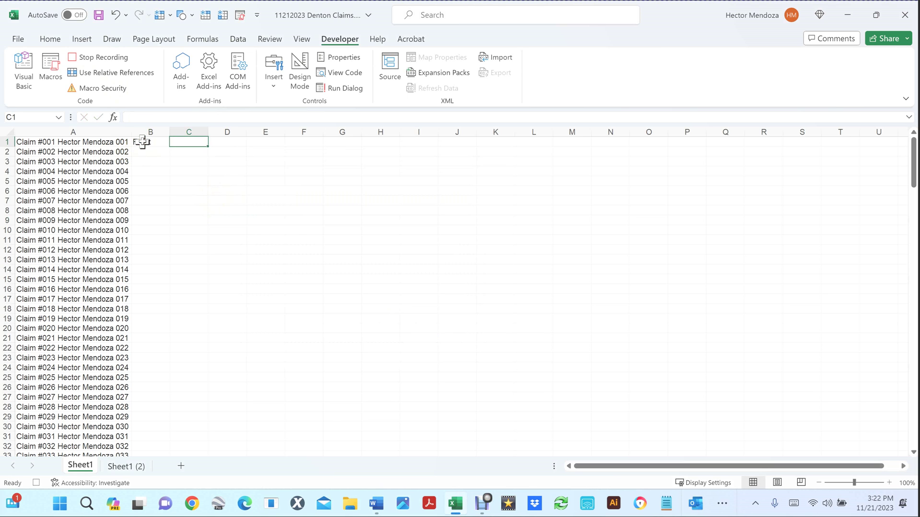
pyautogui.write('Ri')
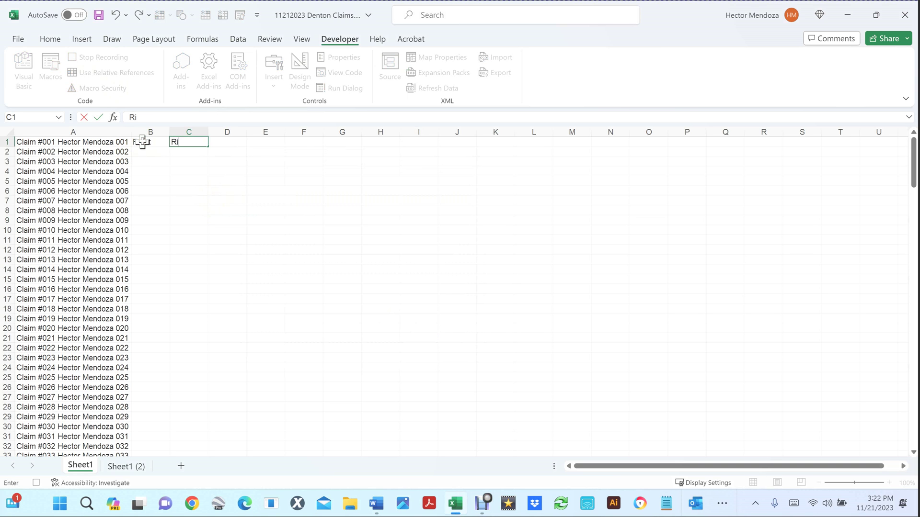
pyautogui.write('ght')
pyautogui.press('Tab')
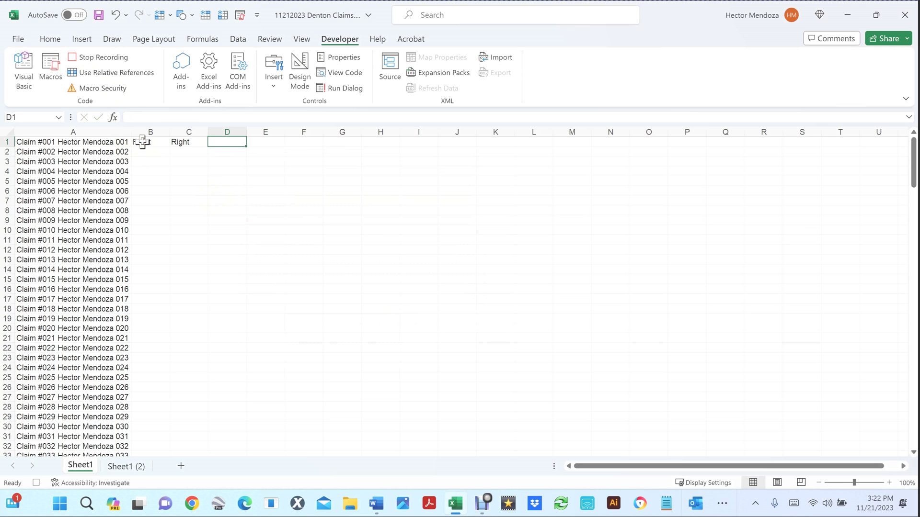
pyautogui.write('Back')
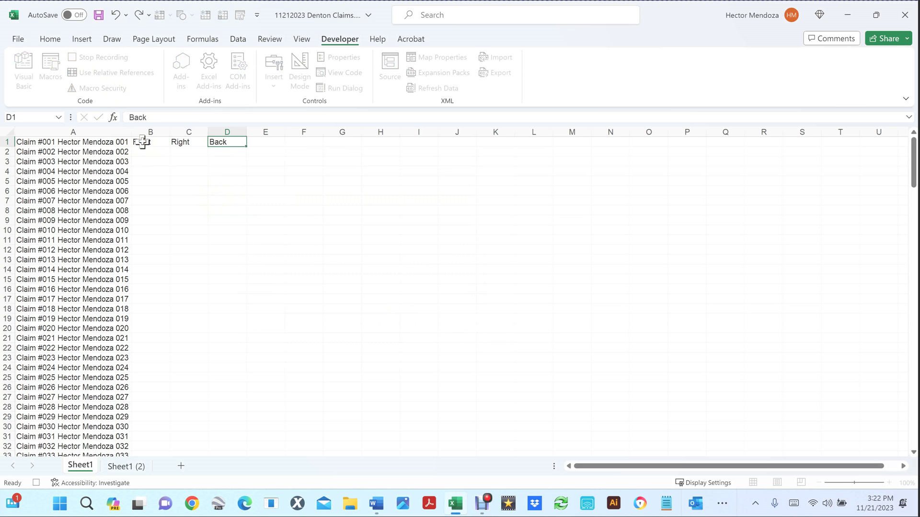
pyautogui.press('Tab')
pyautogui.write('Le')
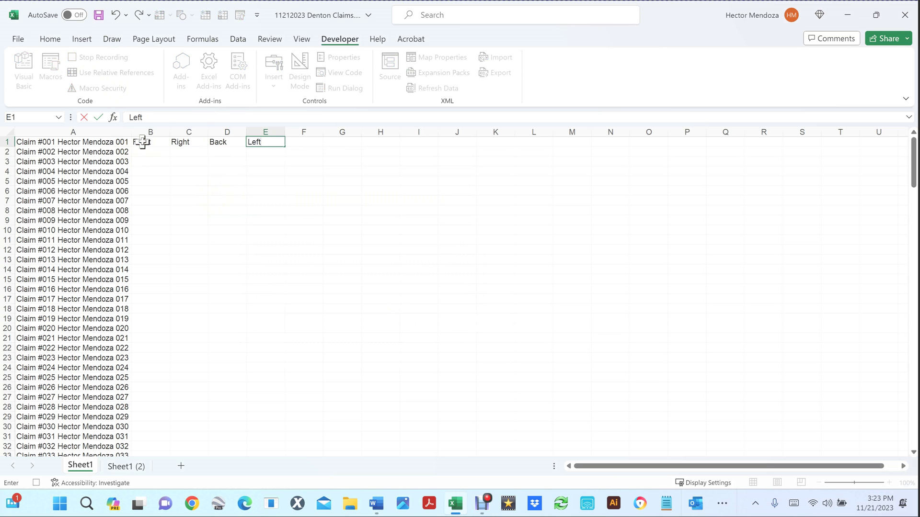
pyautogui.click(142, 142)
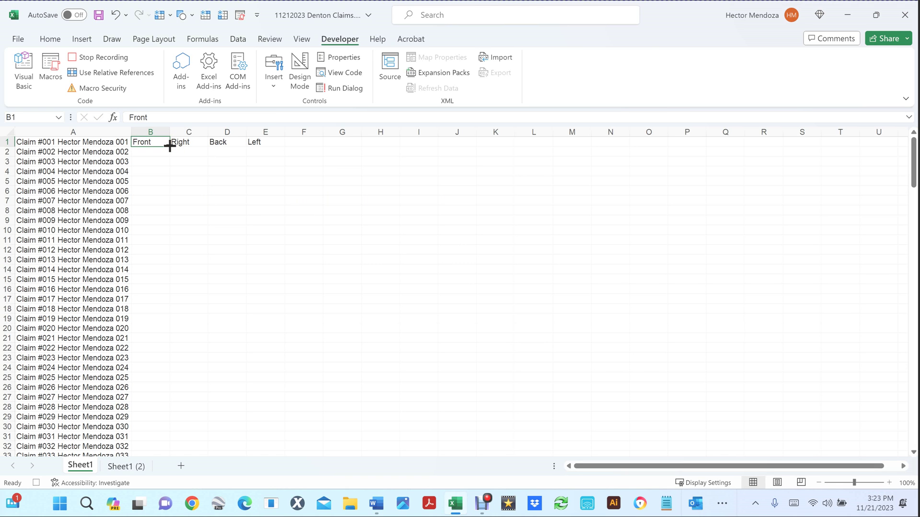
# Step: Autofill Front and Right down columns B and C for all 200 claims
pyautogui.doubleClick(170, 147)
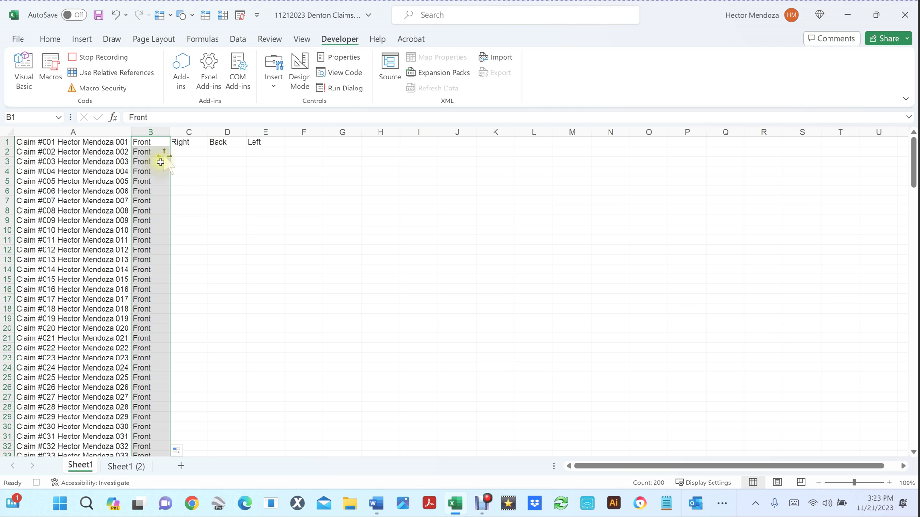
pyautogui.scroll(-18, 125, 275)
pyautogui.scroll(-20, 123, 280)
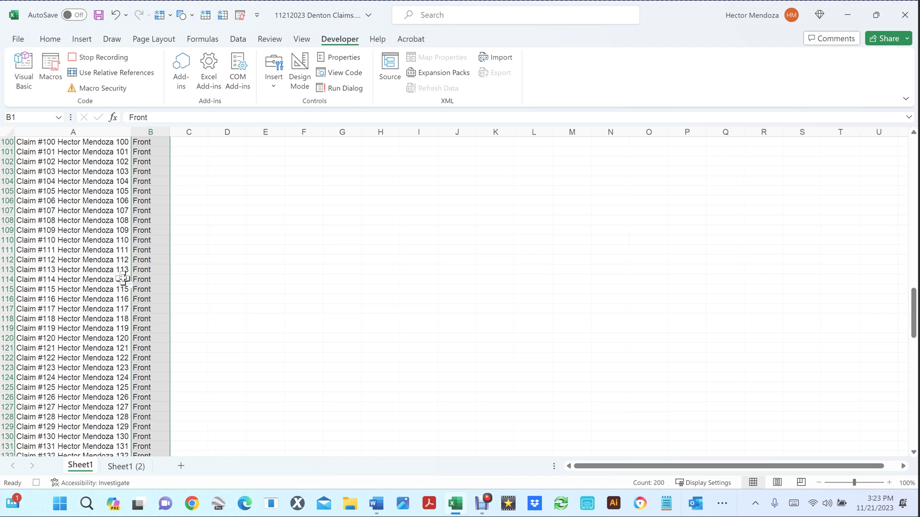
pyautogui.scroll(-10, 123, 279)
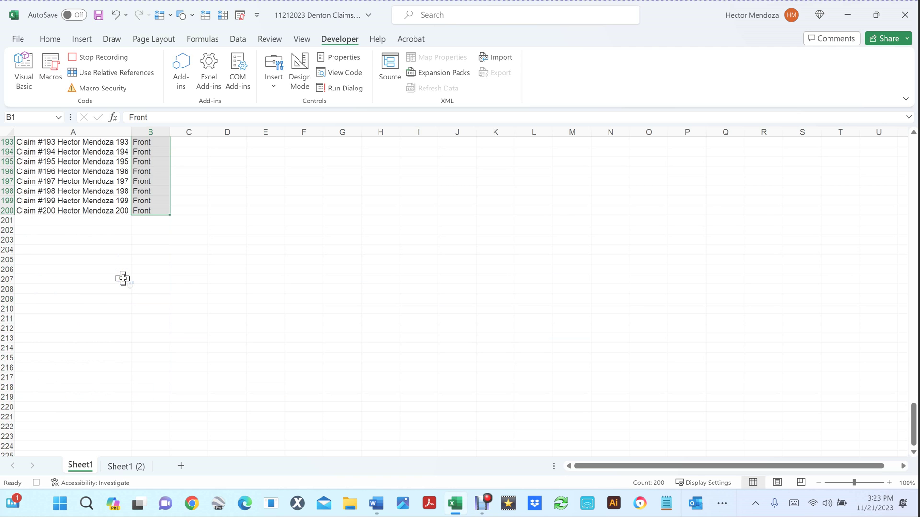
pyautogui.scroll(20, 123, 279)
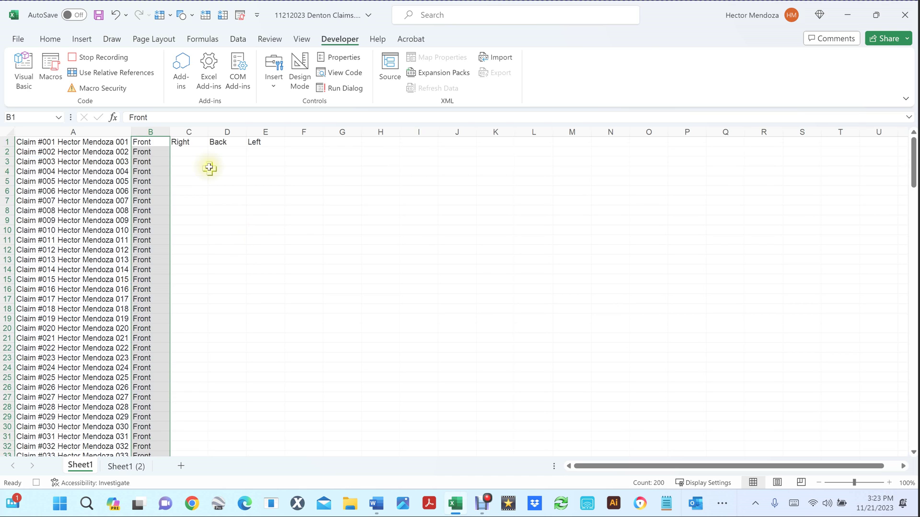
pyautogui.click(187, 142)
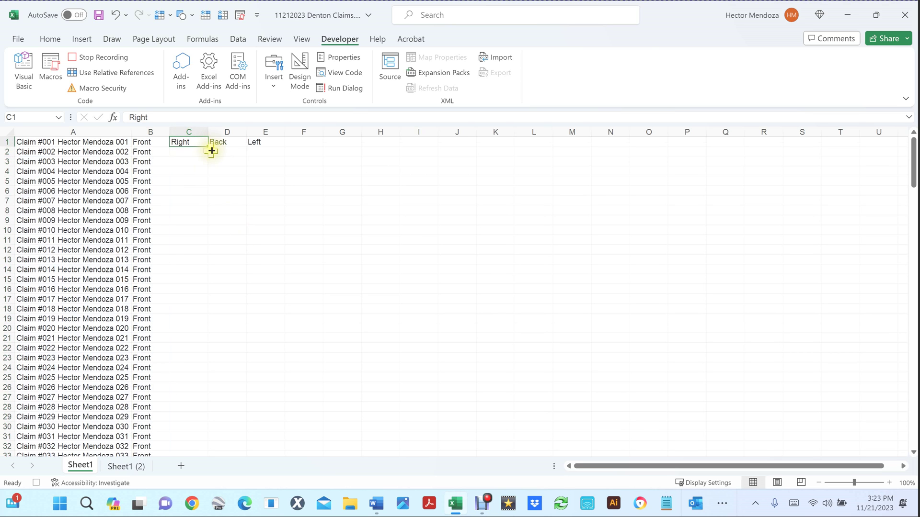
pyautogui.doubleClick(208, 147)
# Step: Autofill Back and Left down columns D and E, then stop the macro recording
pyautogui.click(228, 140)
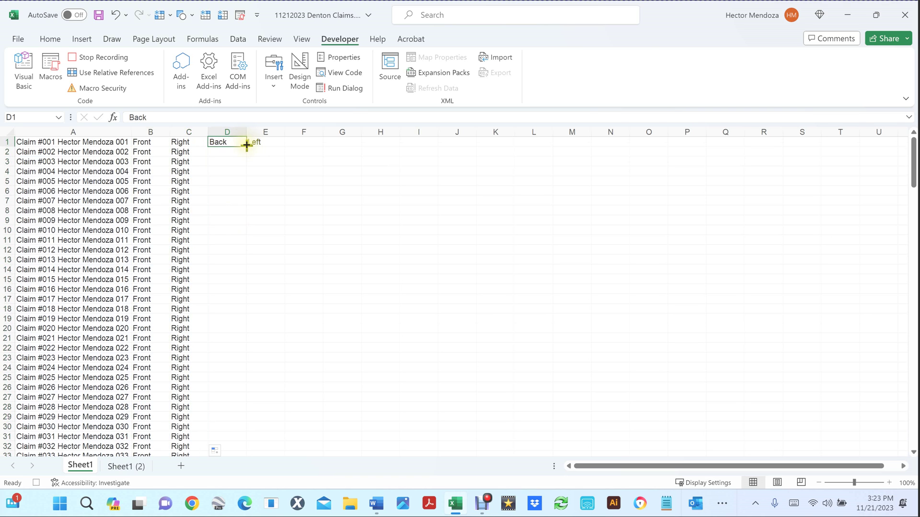
pyautogui.doubleClick(247, 147)
pyautogui.click(269, 142)
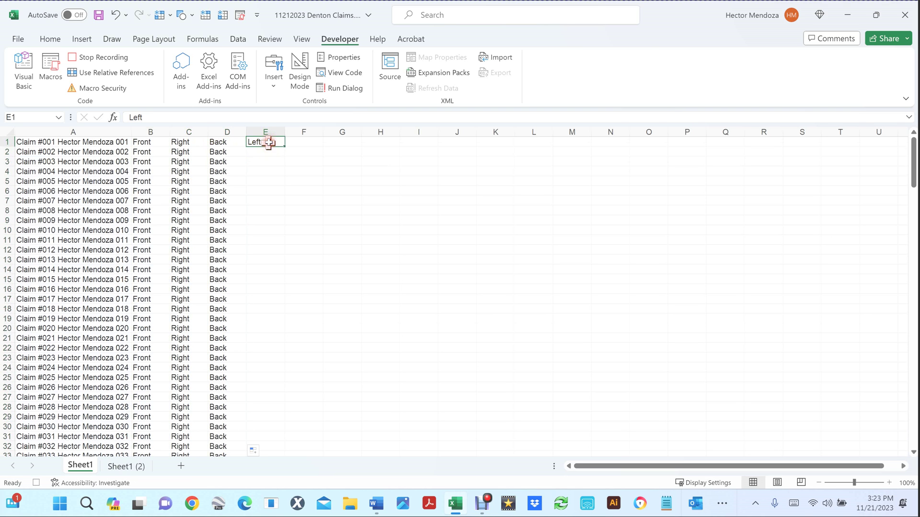
pyautogui.doubleClick(285, 146)
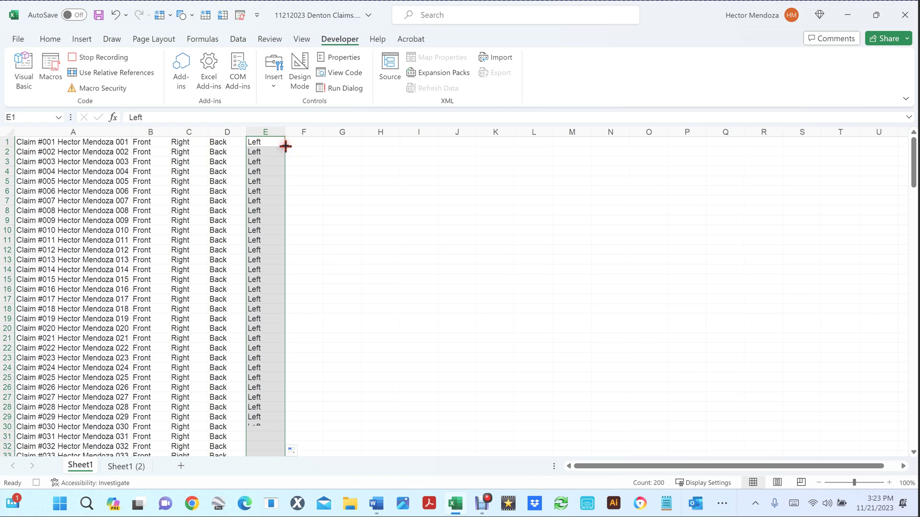
pyautogui.click(76, 61)
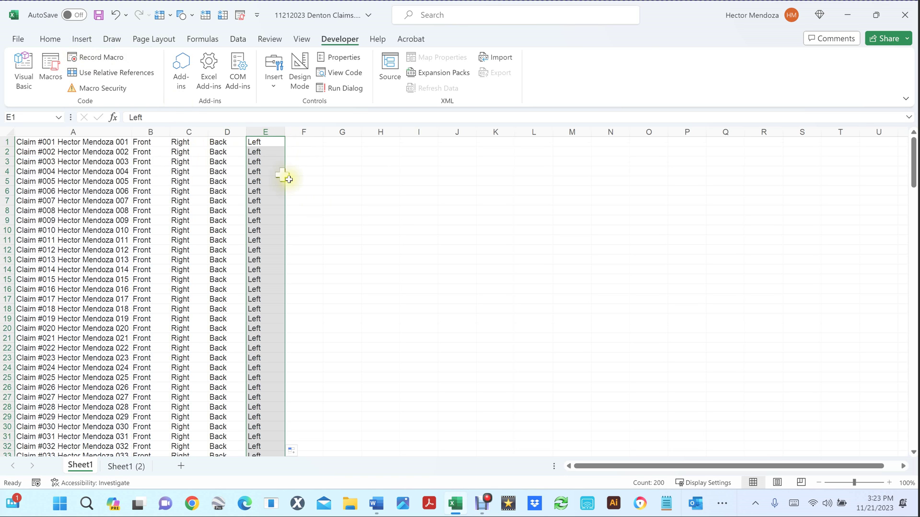
pyautogui.click(318, 208)
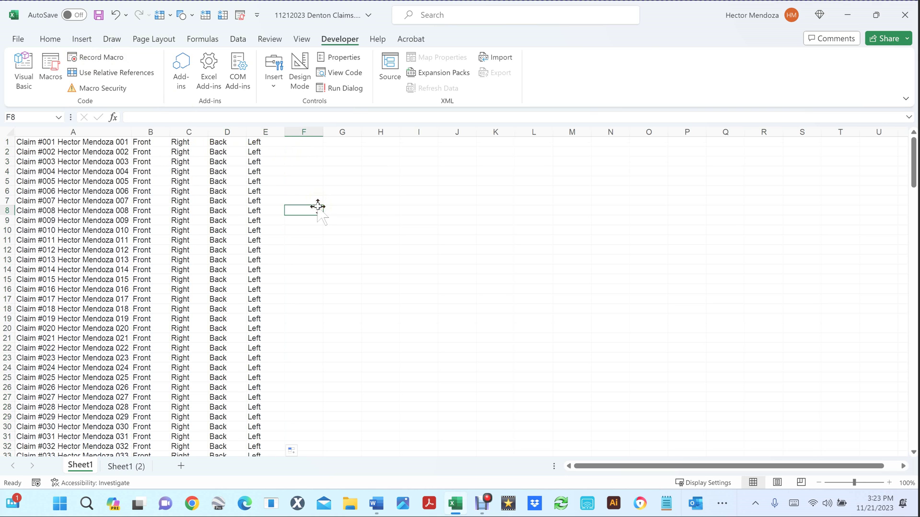
# Step: Save the workbook and bring the Excel window back into focus
pyautogui.hotkey('ctrl', 's')
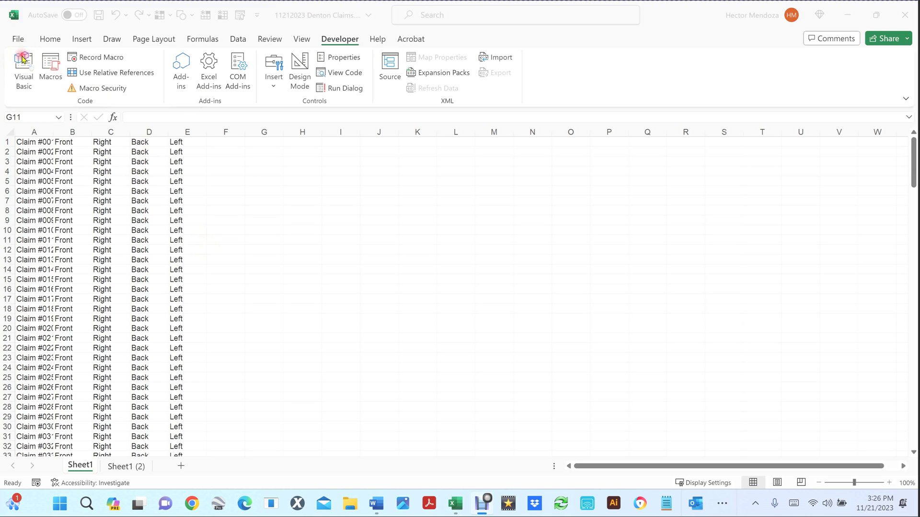
pyautogui.click(22, 58)
# Step: Open the VBA editor, insert Module2, and paste in the CreateFolders macro code
pyautogui.click(23, 59)
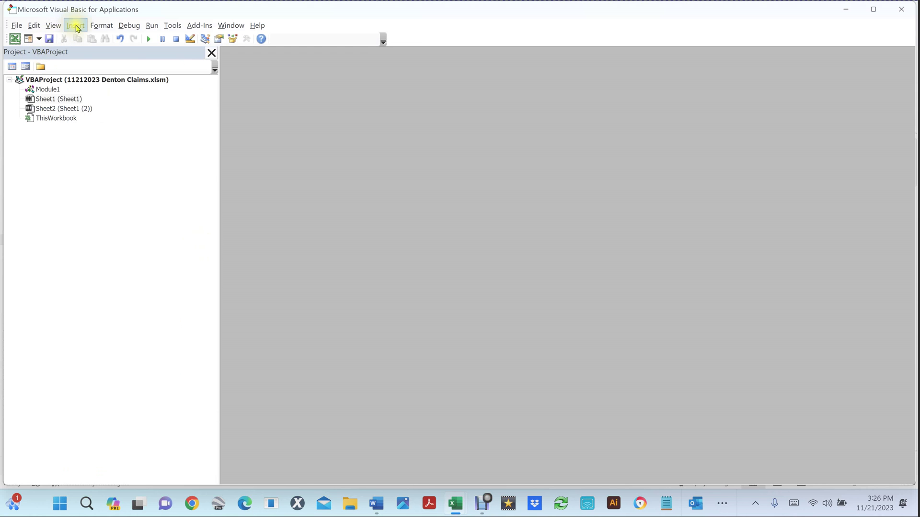
pyautogui.click(76, 26)
pyautogui.click(34, 65)
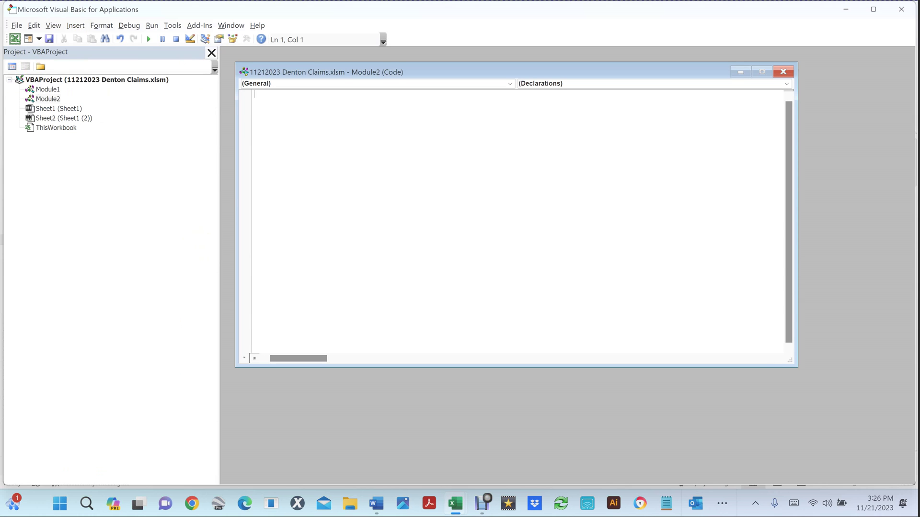
pyautogui.hotkey('alt', 'Tab')
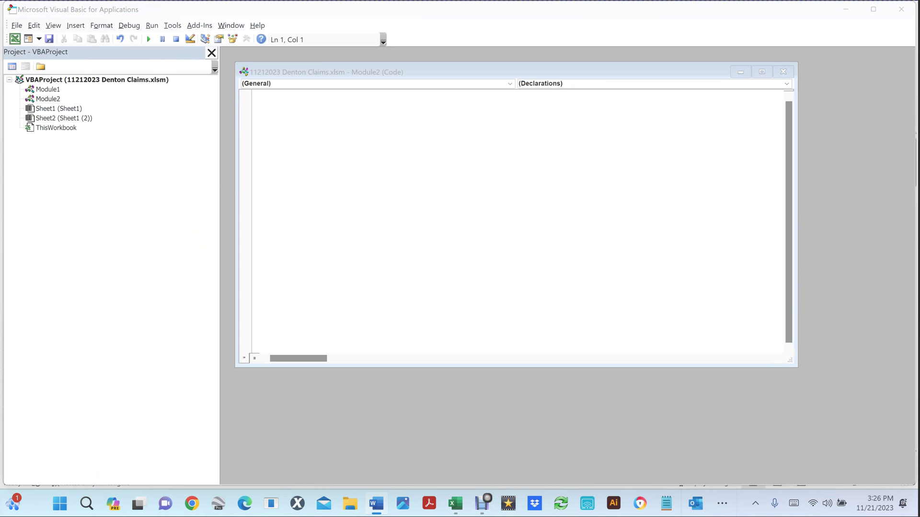
pyautogui.click(293, 125)
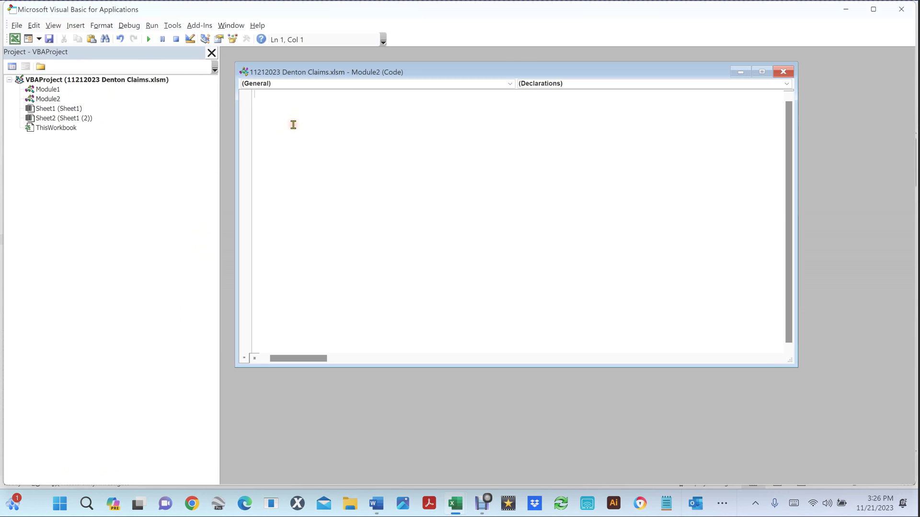
pyautogui.hotkey('ctrl', 'v')
pyautogui.scroll(2, 293, 124)
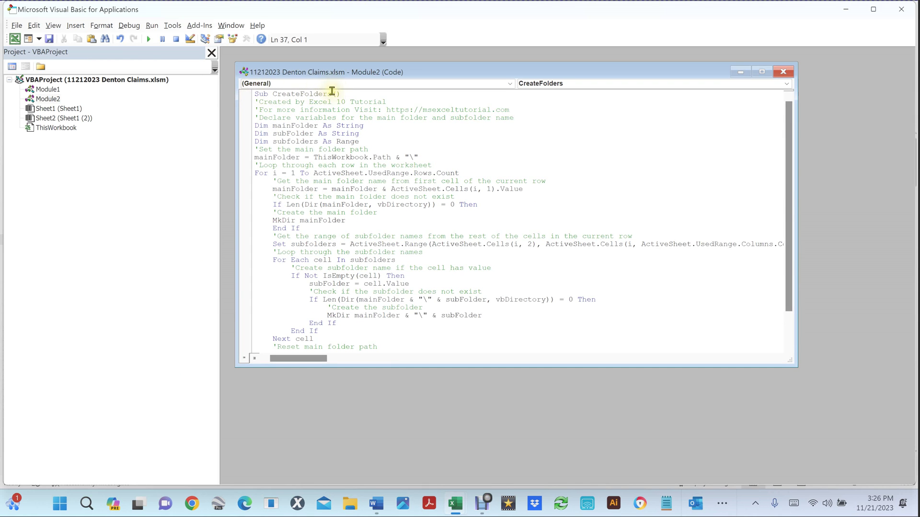
pyautogui.scroll(-2, 360, 294)
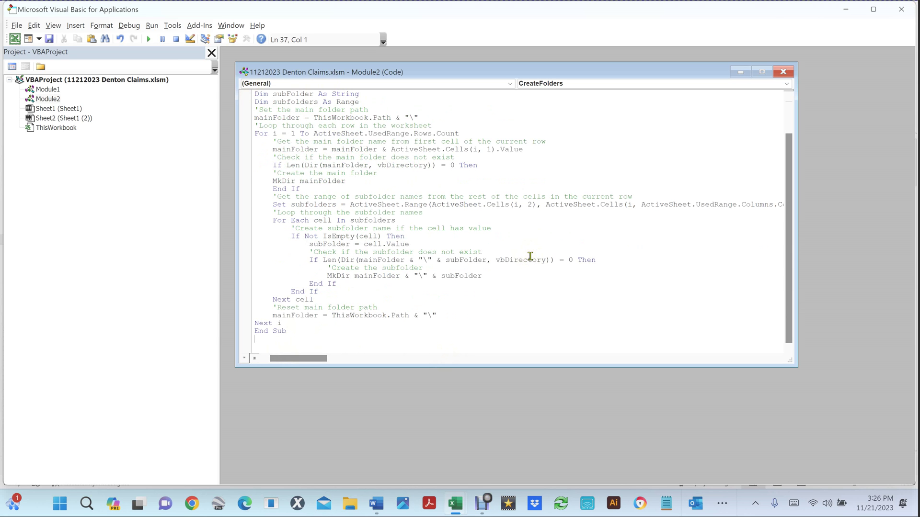
# Step: Close the VBA editor, review the macro list, and open the 11212023 Denton Claims desktop folder
pyautogui.click(903, 9)
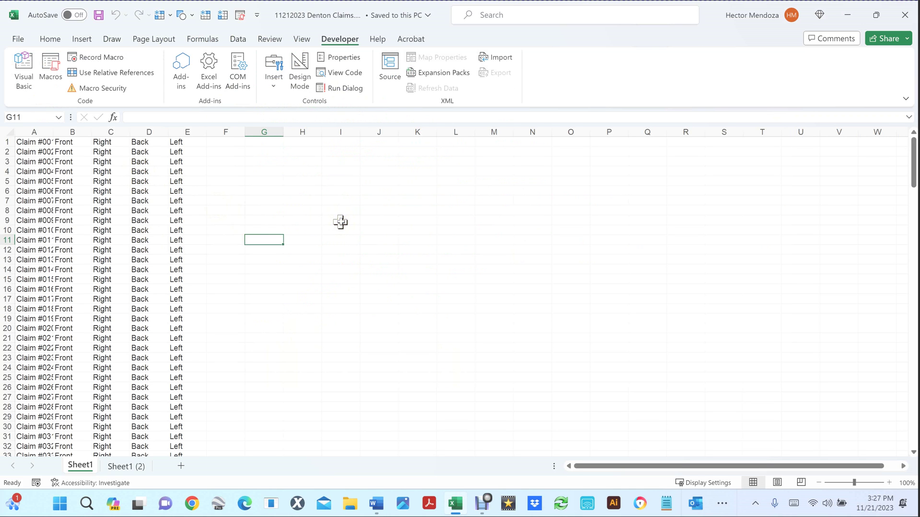
pyautogui.click(51, 67)
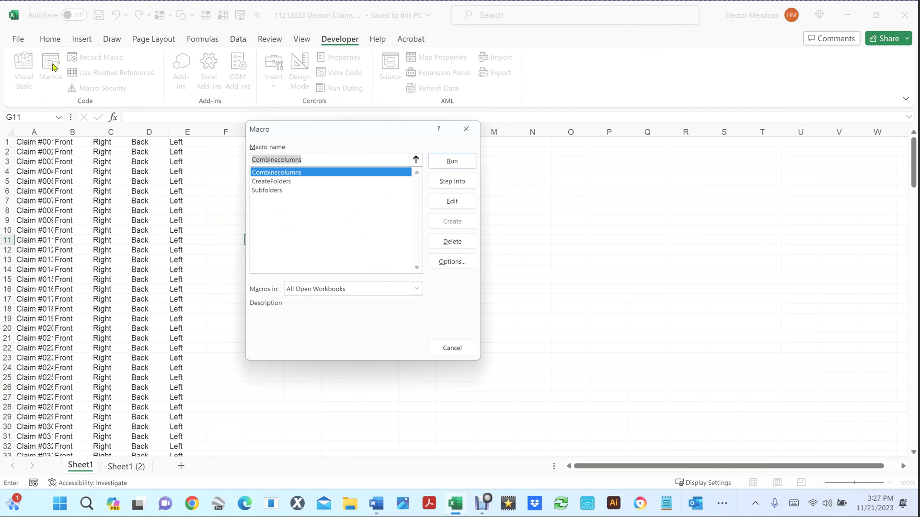
pyautogui.click(294, 182)
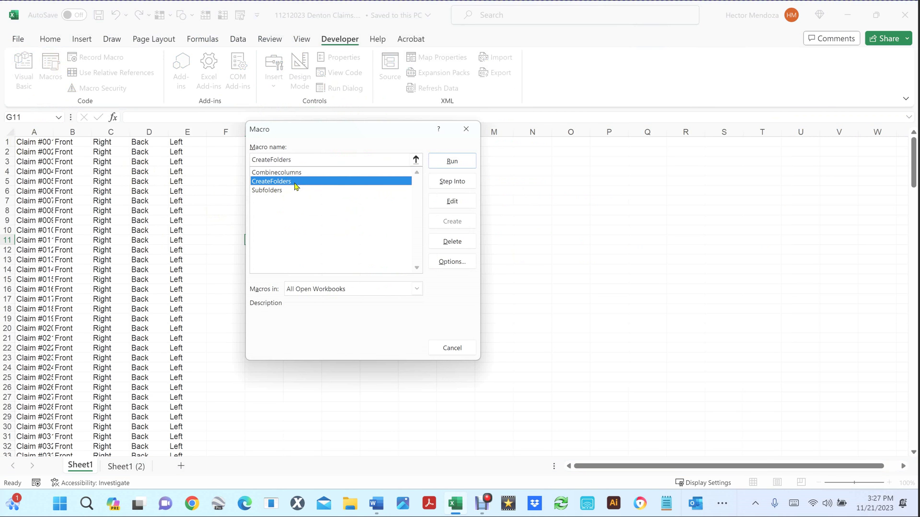
pyautogui.click(451, 348)
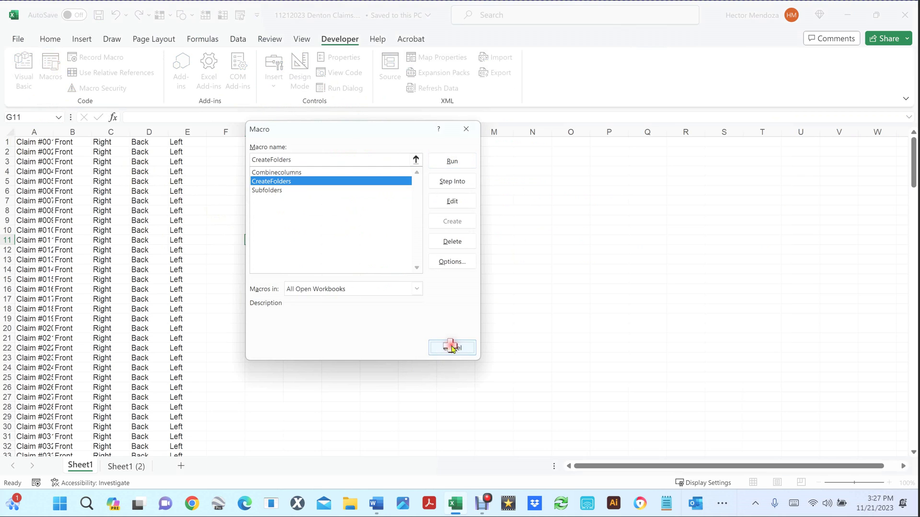
pyautogui.click(224, 209)
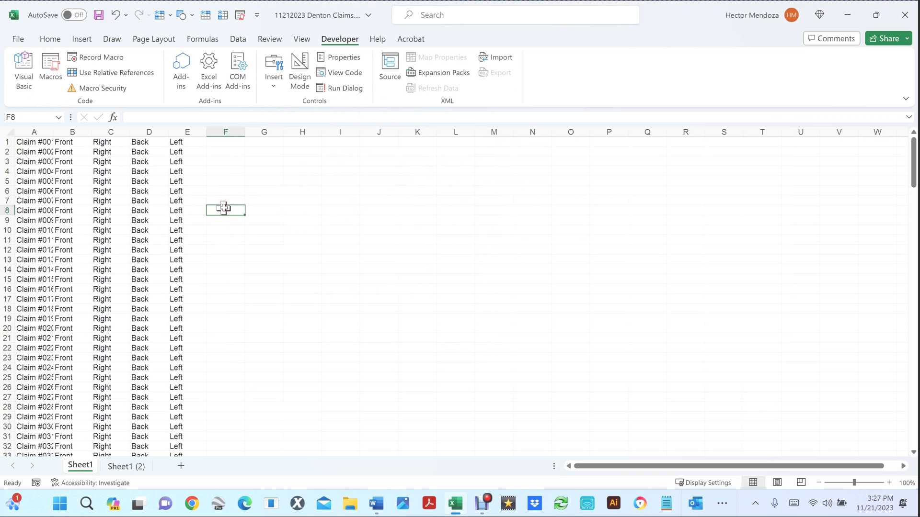
pyautogui.press('super+d')
pyautogui.click(31, 88)
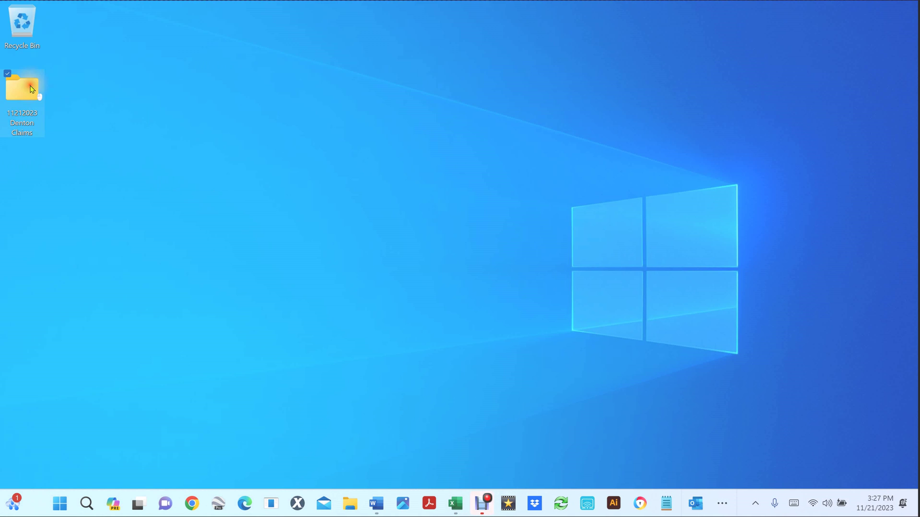
pyautogui.doubleClick(30, 88)
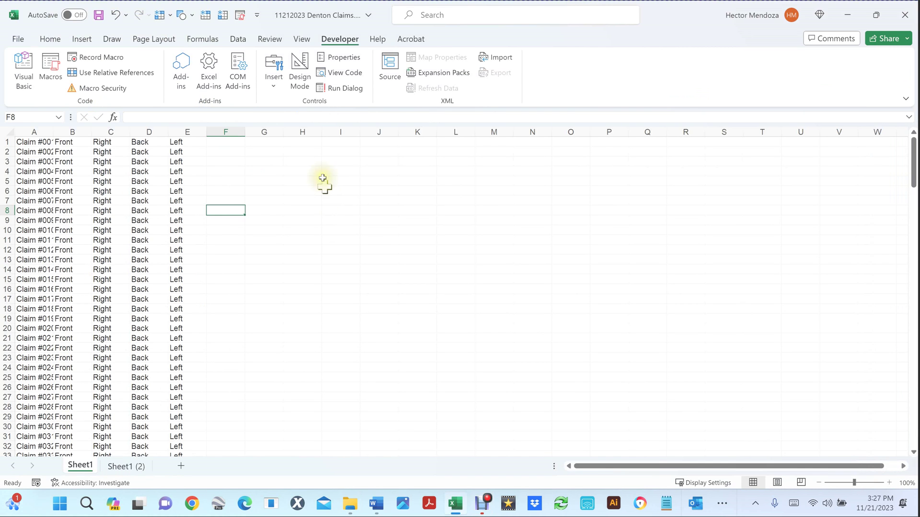
# Step: Run the CreateFolders macro from the Macros dialog
pyautogui.click(52, 68)
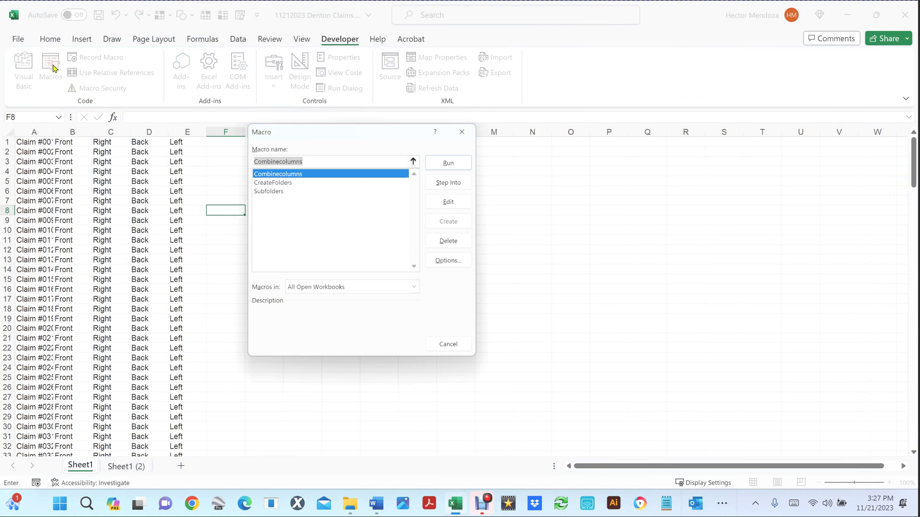
pyautogui.click(277, 182)
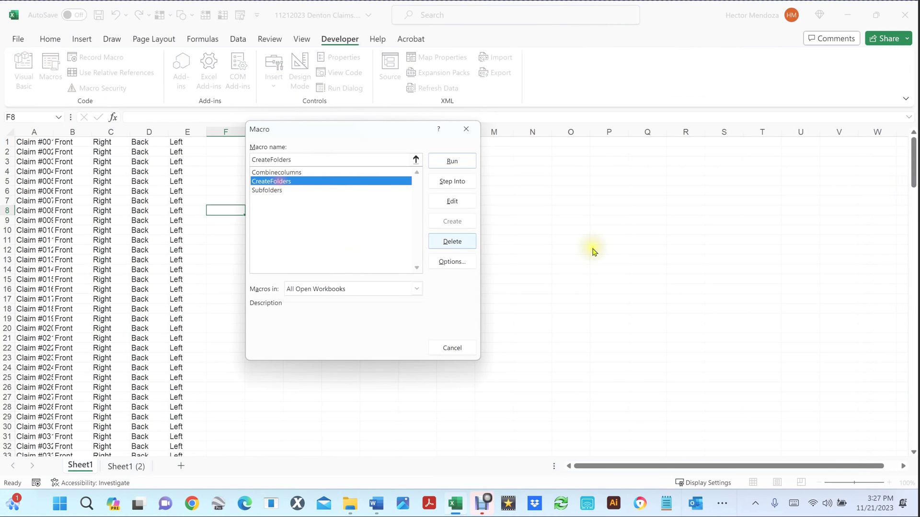
pyautogui.click(445, 163)
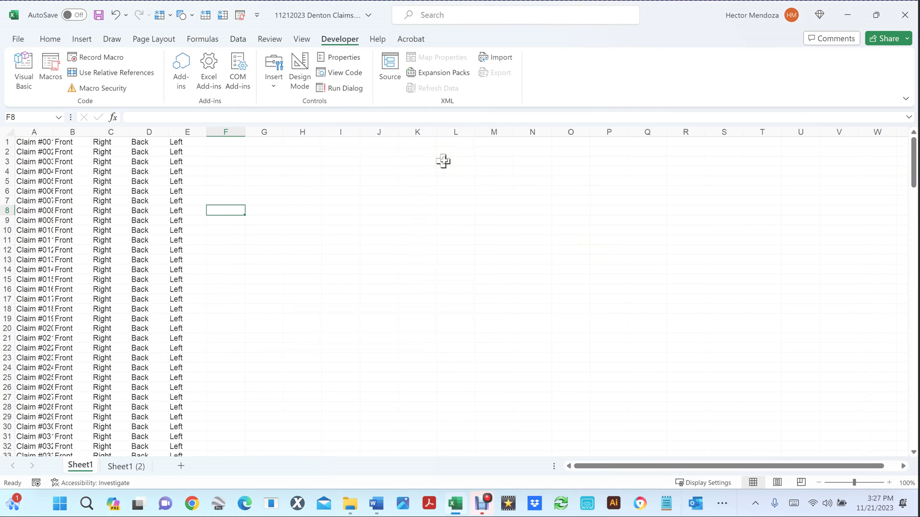
# Step: Open the 11212023 Denton Claims folder, scroll the claim folders, and open Claim #185
pyautogui.press('super+d')
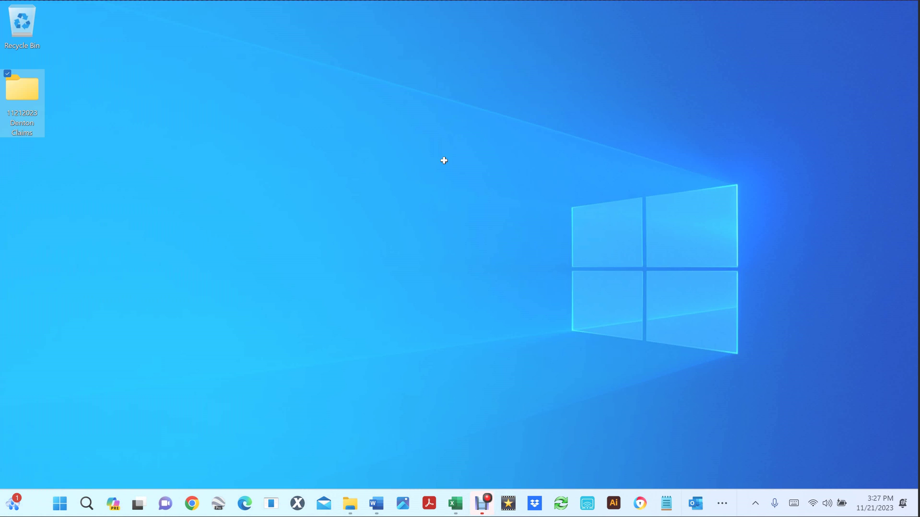
pyautogui.click(33, 93)
pyautogui.doubleClick(33, 94)
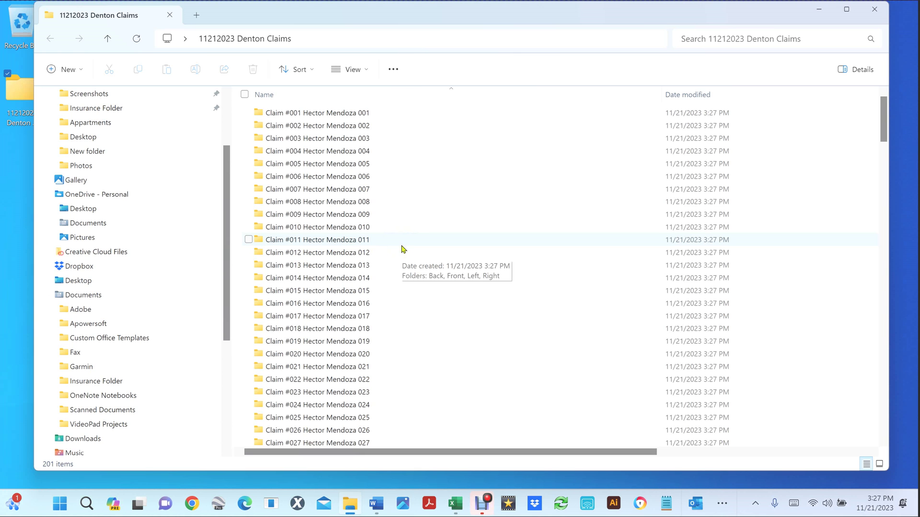
pyautogui.scroll(-3, 402, 248)
pyautogui.scroll(3, 403, 248)
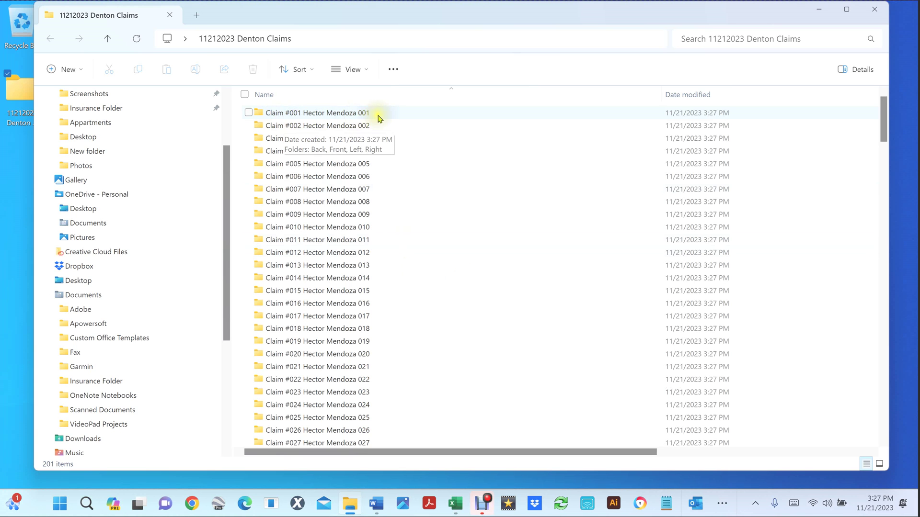
pyautogui.scroll(-10, 329, 230)
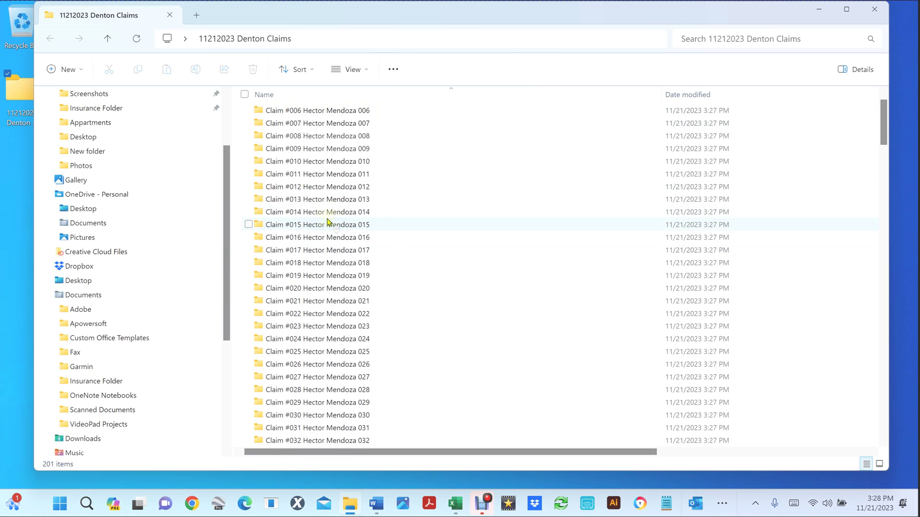
pyautogui.moveTo(270, 283)
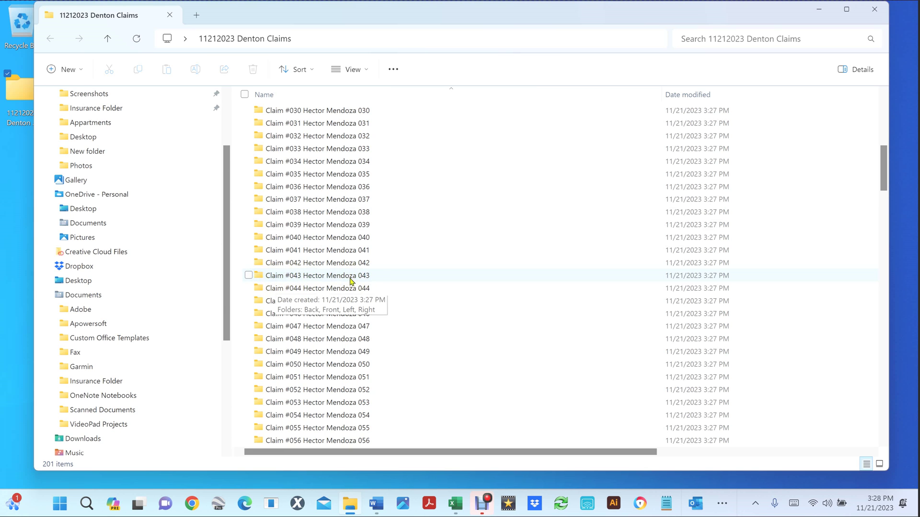
pyautogui.scroll(-20, 343, 277)
pyautogui.scroll(-20, 338, 276)
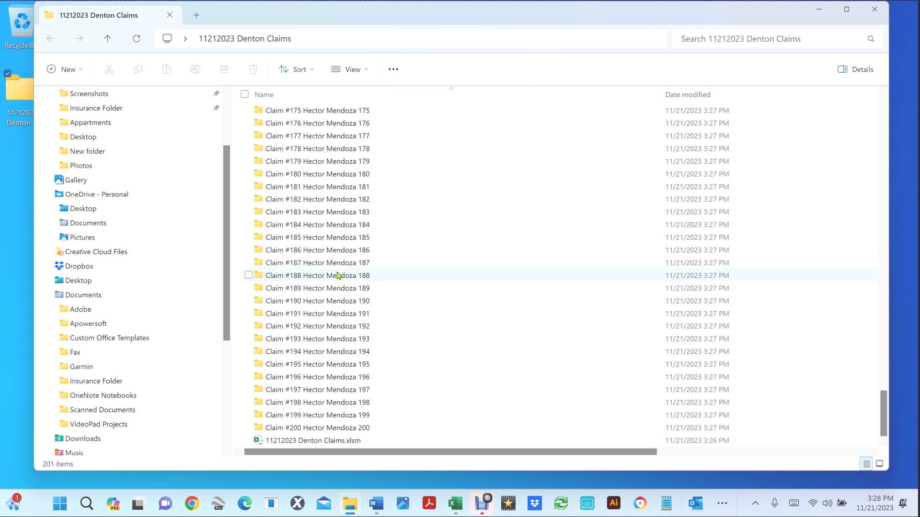
pyautogui.doubleClick(257, 238)
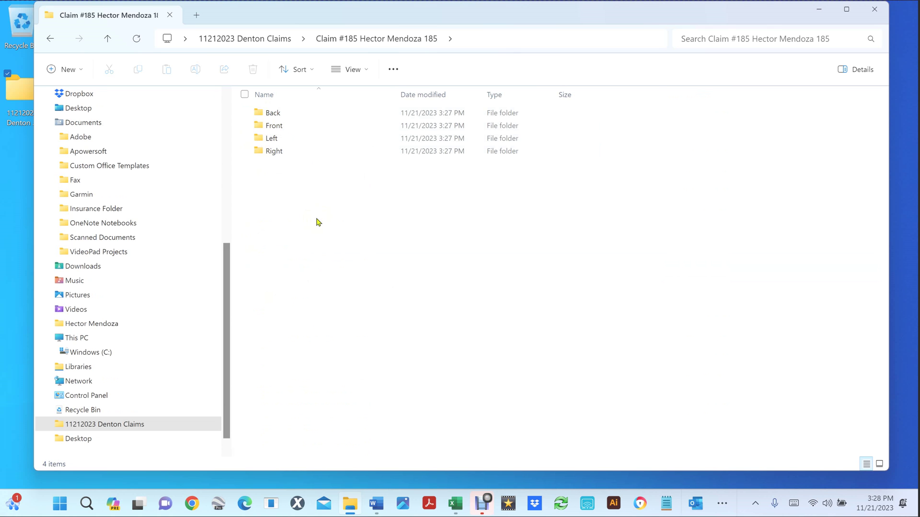
pyautogui.moveTo(456, 503)
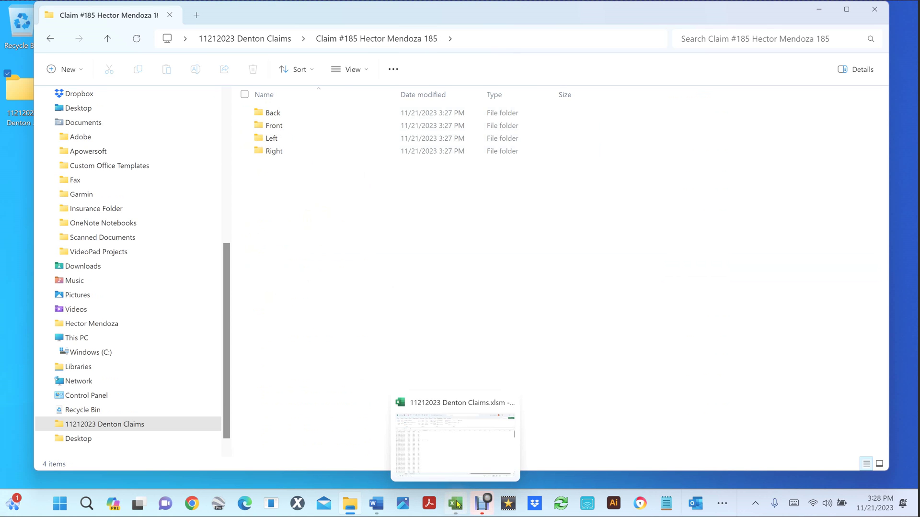
# Step: Return to the claims workbook and save it
pyautogui.click(456, 468)
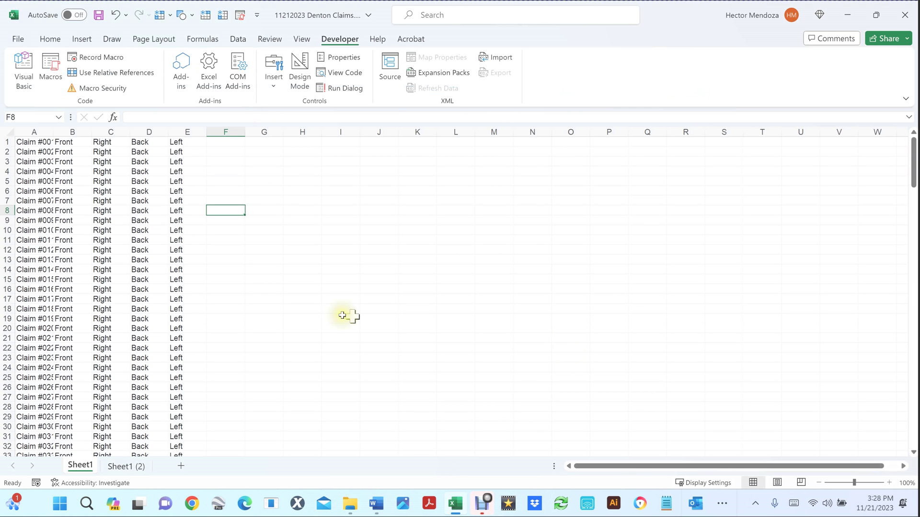
pyautogui.click(220, 270)
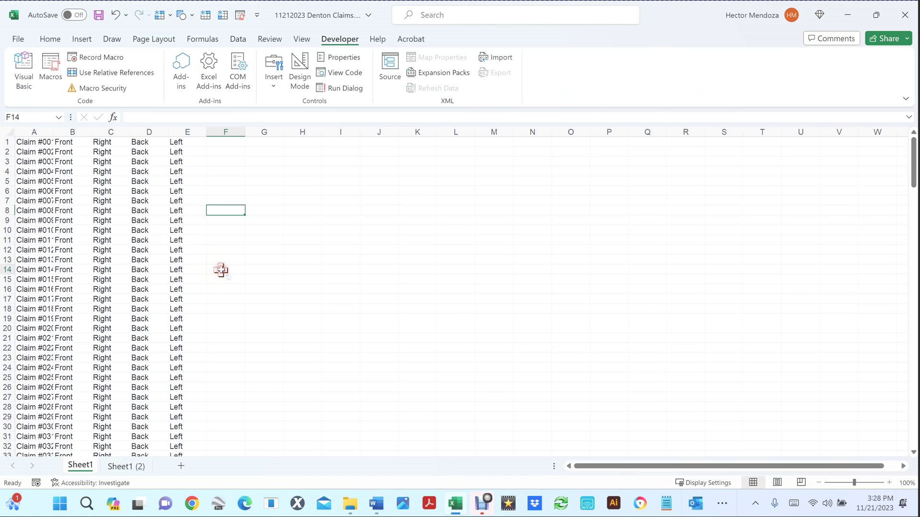
pyautogui.hotkey('ctrl', 's')
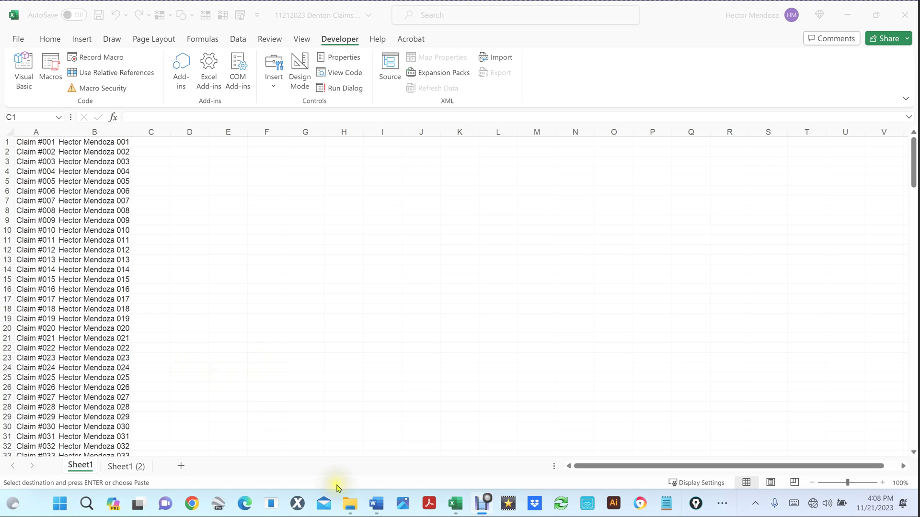
pyautogui.click(349, 507)
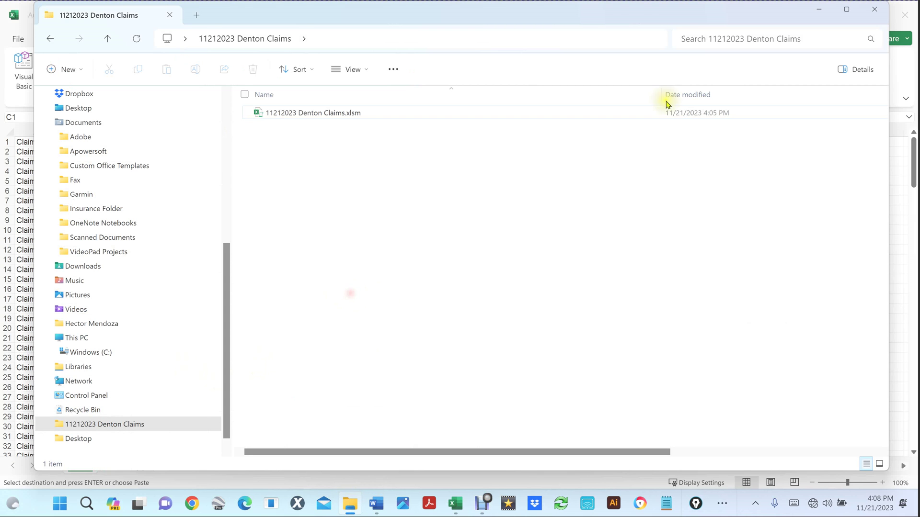
pyautogui.click(875, 8)
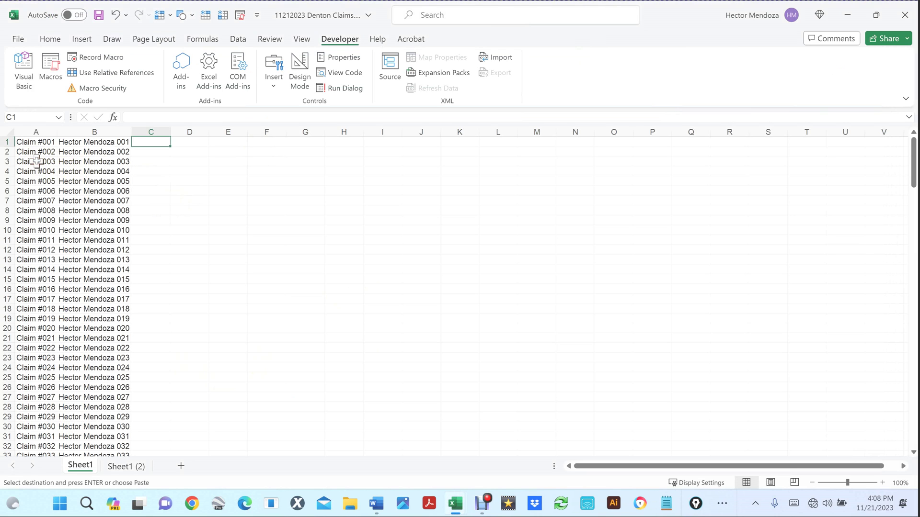
# Step: Auto-fit column A to the claim names and select cell A1
pyautogui.doubleClick(58, 136)
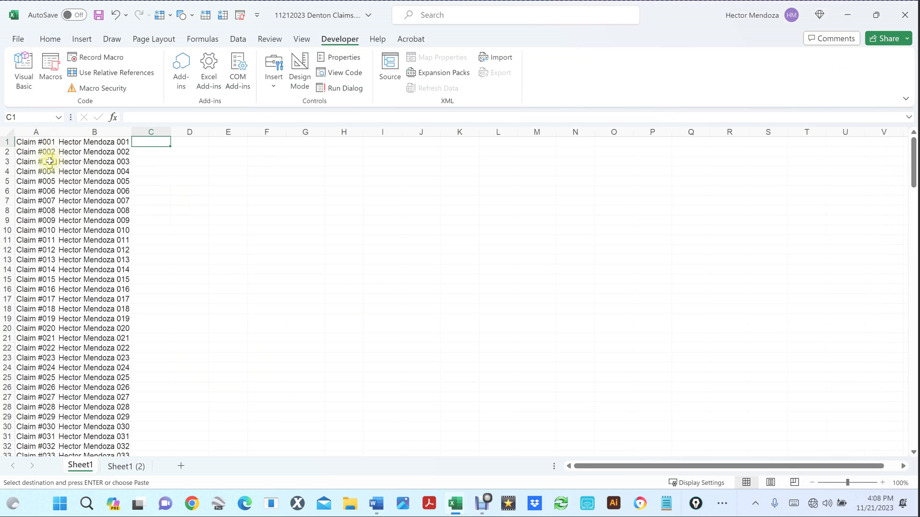
pyautogui.click(28, 151)
pyautogui.click(34, 139)
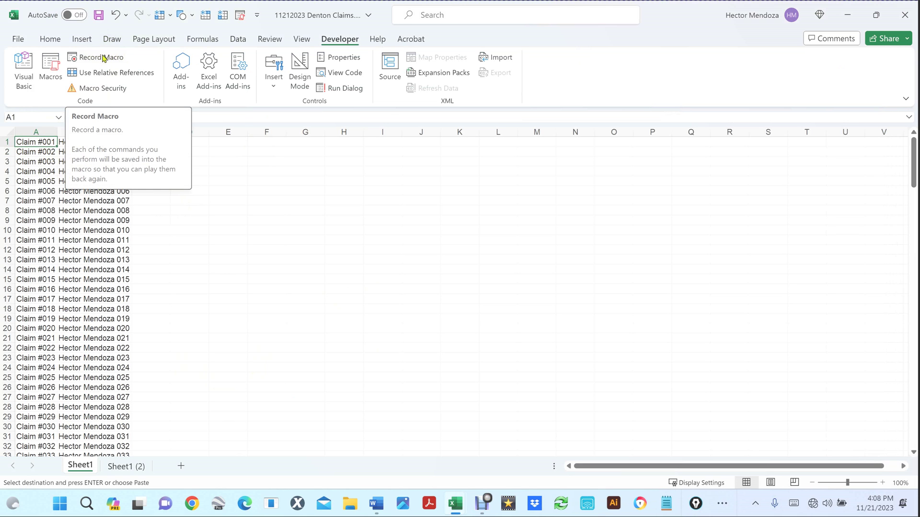
# Step: Look over the macro list, close it, and begin recording a new macro
pyautogui.click(48, 72)
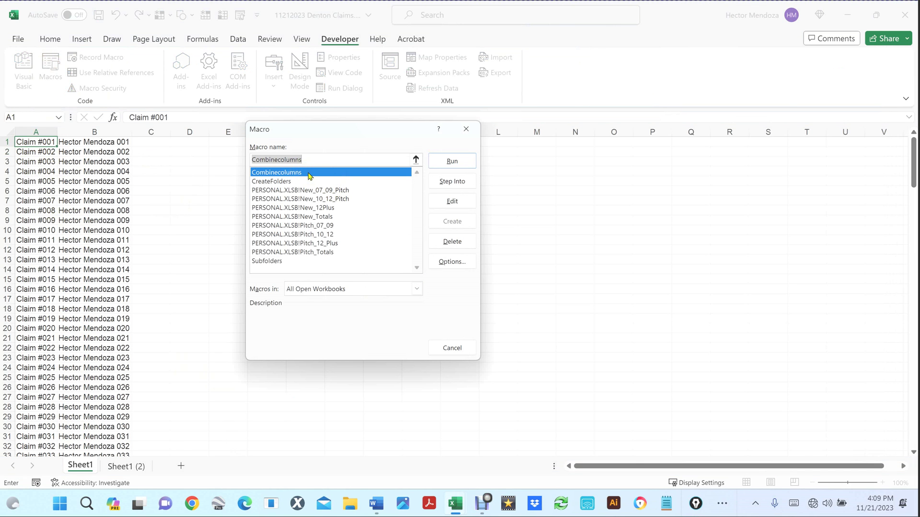
pyautogui.click(282, 185)
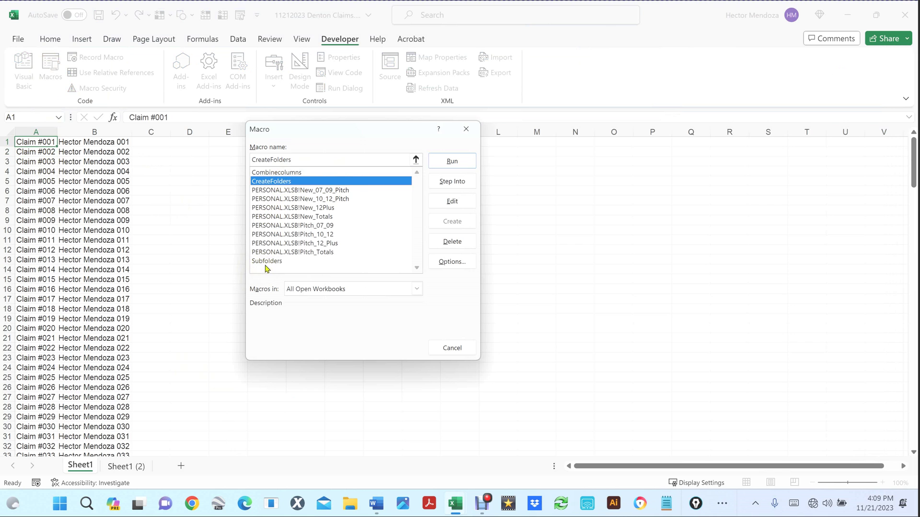
pyautogui.click(435, 344)
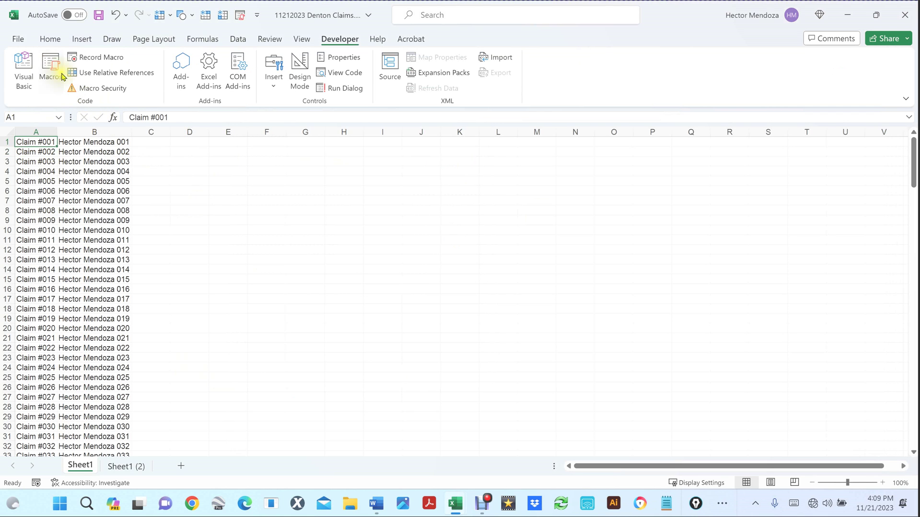
pyautogui.click(97, 59)
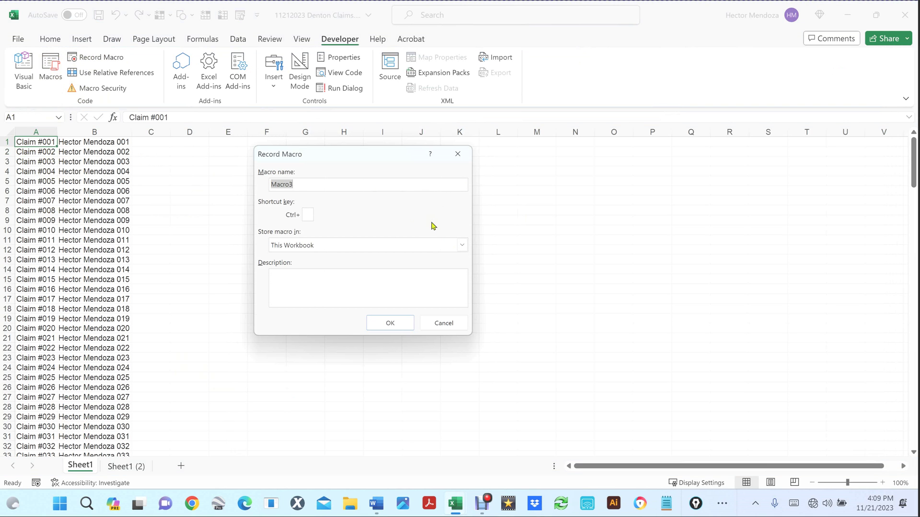
# Step: Start recording a new macro and AutoFit column A to its contents
pyautogui.write('Combine_All_Marcos')
pyautogui.click(402, 322)
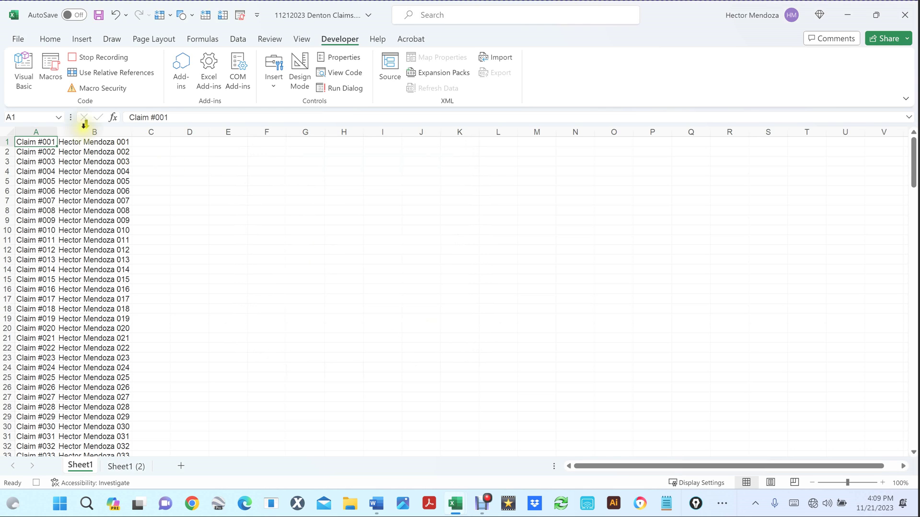
pyautogui.click(7, 133)
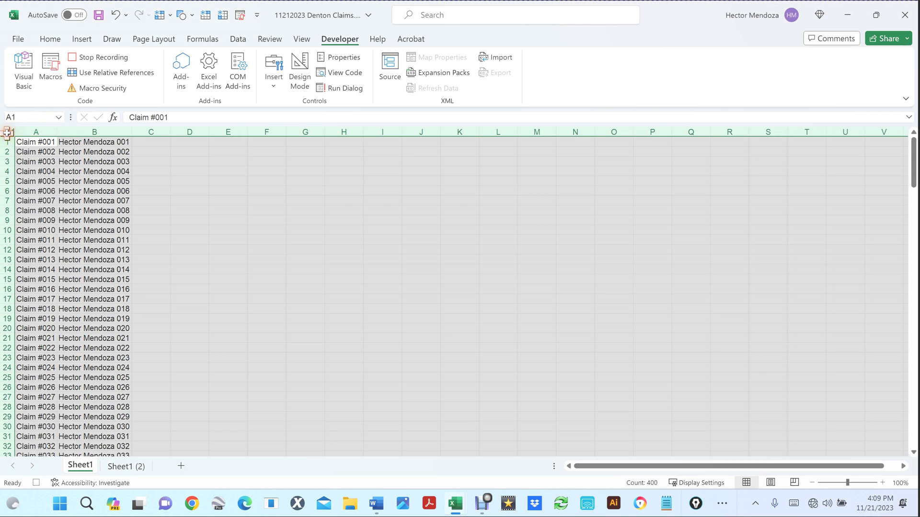
pyautogui.doubleClick(59, 130)
pyautogui.click(153, 141)
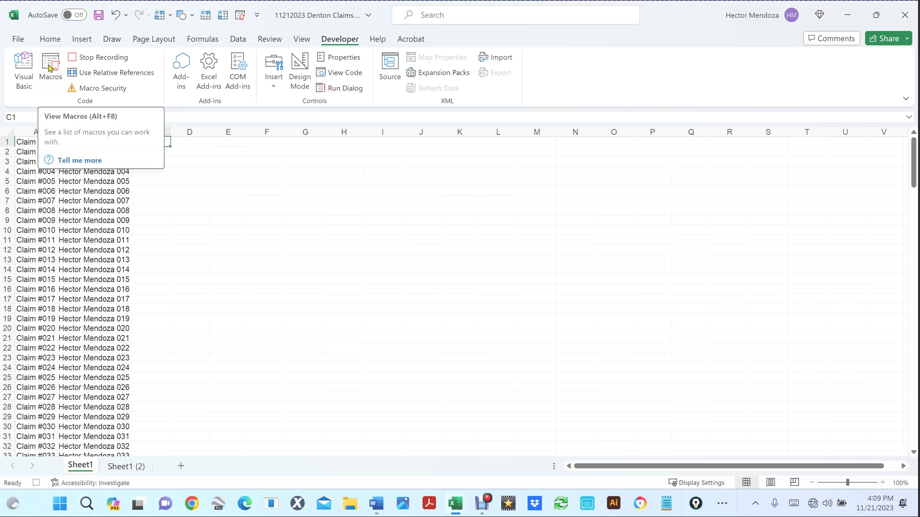
# Step: Run the Combinecolumns macro to merge each claim number and claimant name into column A
pyautogui.click(49, 68)
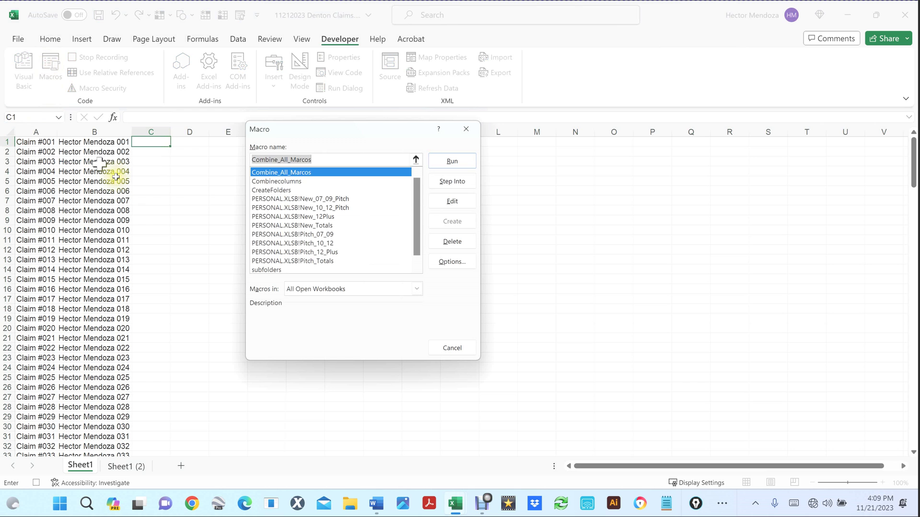
pyautogui.click(296, 182)
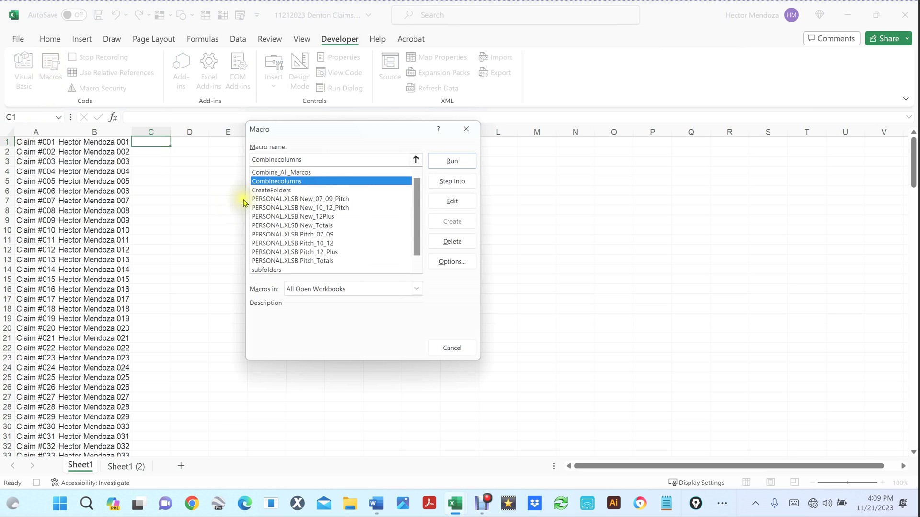
pyautogui.click(452, 161)
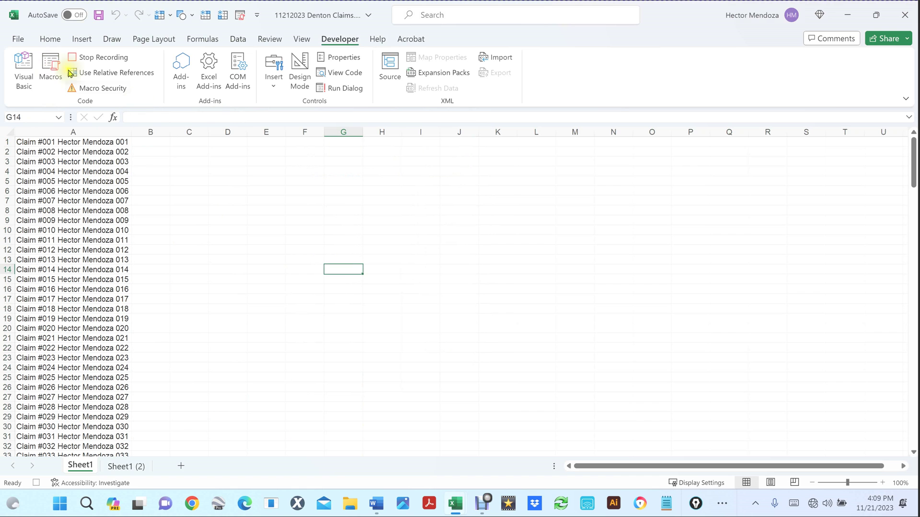
pyautogui.click(149, 142)
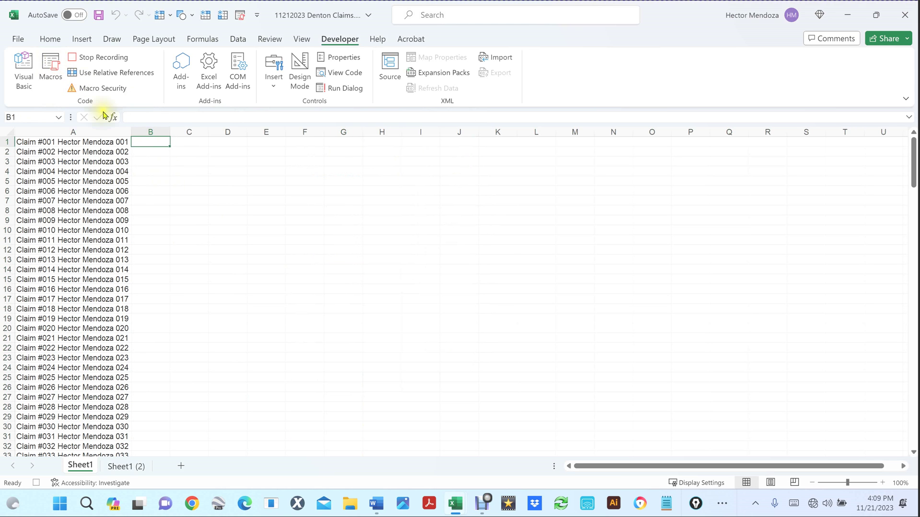
# Step: Run the subfolders macro to add Front, Right, Back and Left beside every claim
pyautogui.click(50, 68)
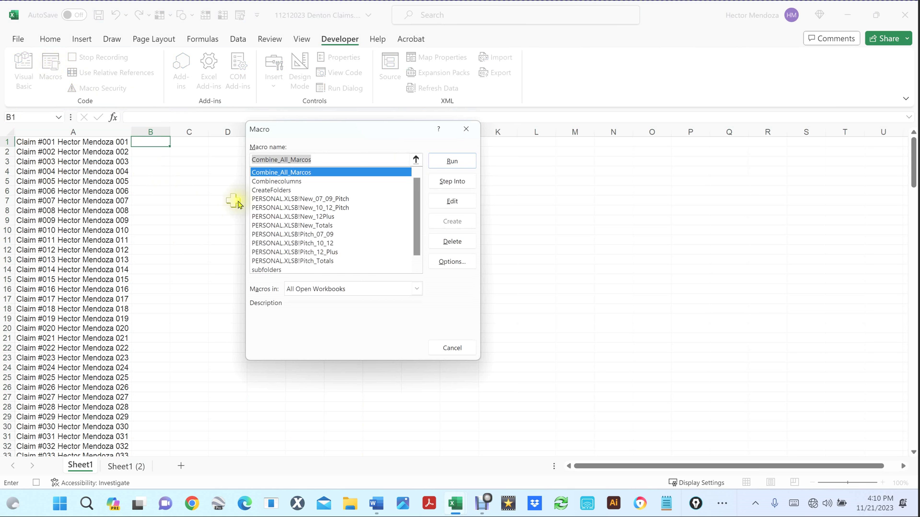
pyautogui.click(271, 270)
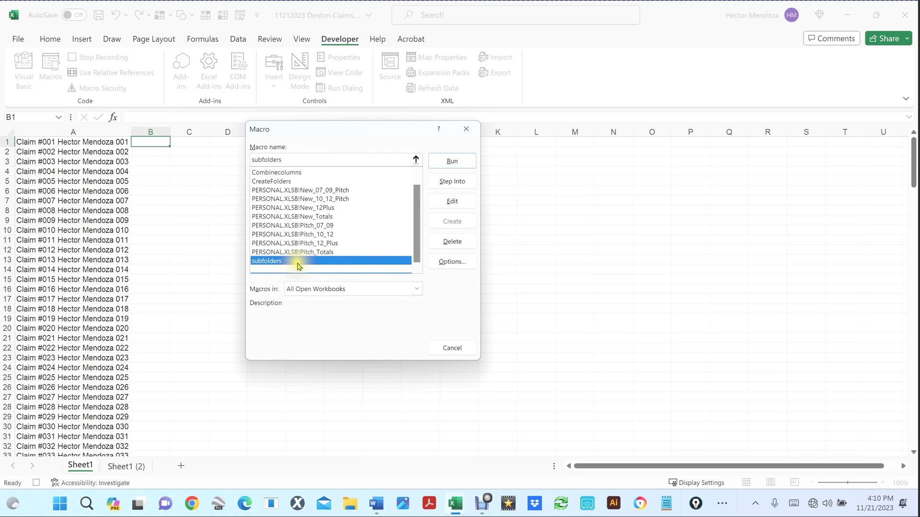
pyautogui.click(452, 161)
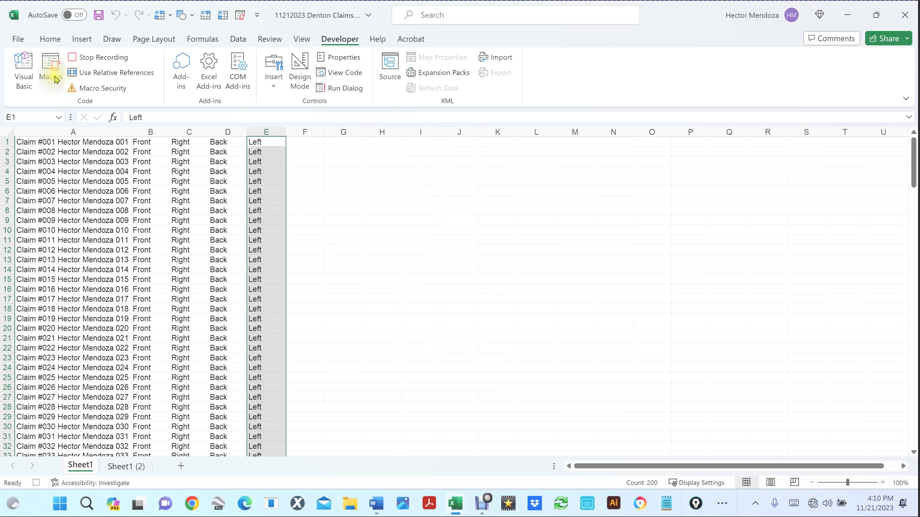
# Step: Run the CreateFolders macro to build the claim folders
pyautogui.click(53, 70)
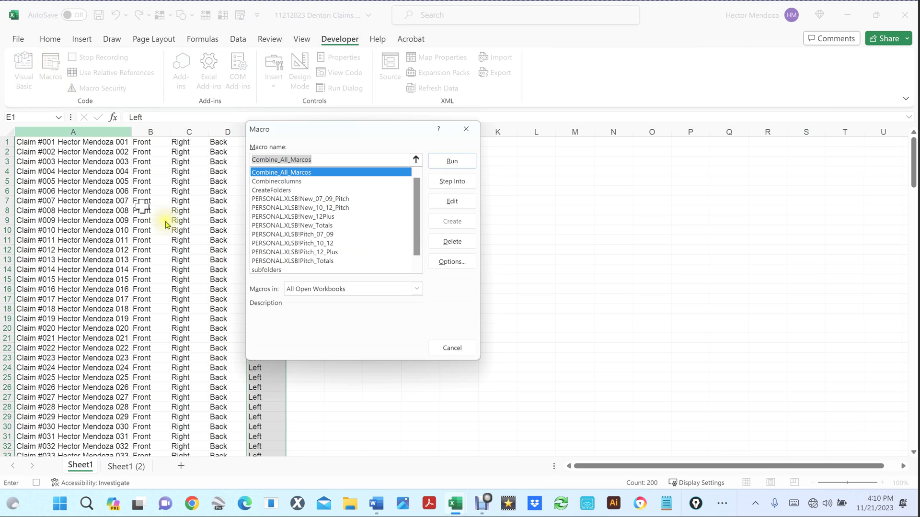
pyautogui.click(272, 191)
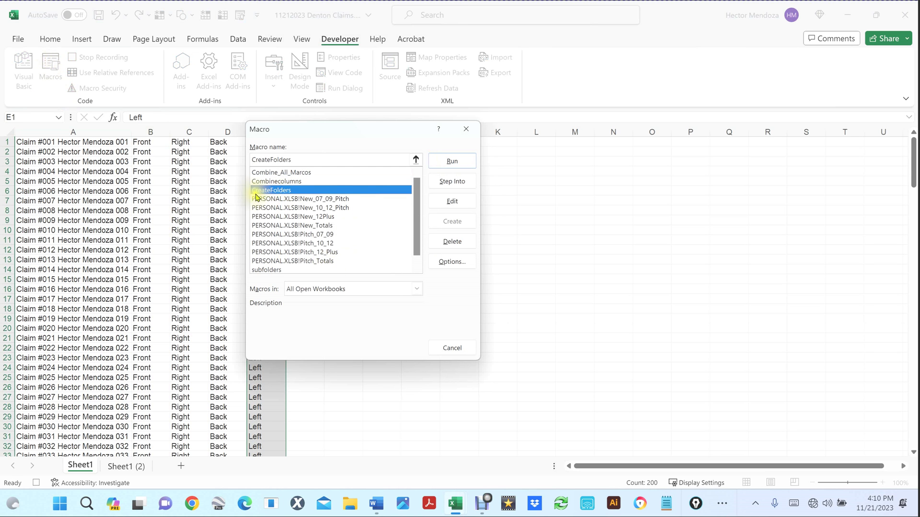
pyautogui.click(452, 162)
pyautogui.click(452, 162)
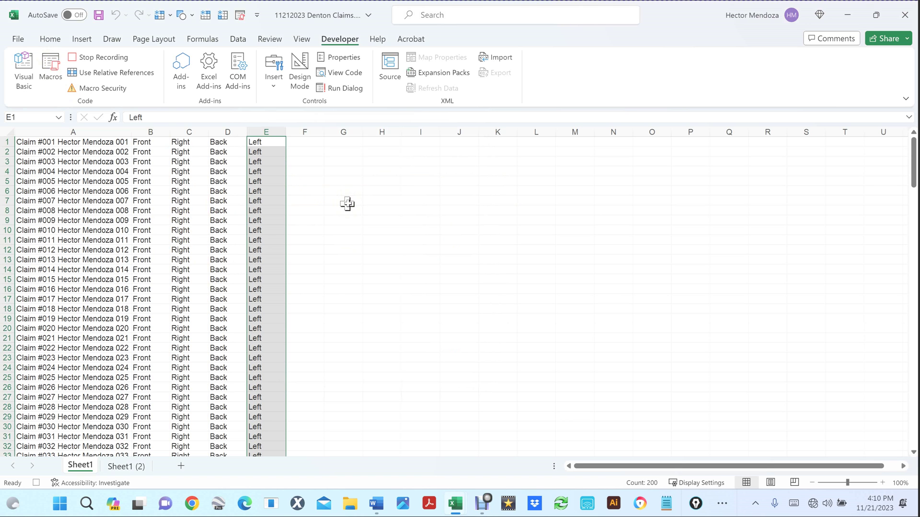
# Step: Stop macro recording, save the workbook, and open the 11212023 Denton Claims folder from the desktop
pyautogui.click(73, 58)
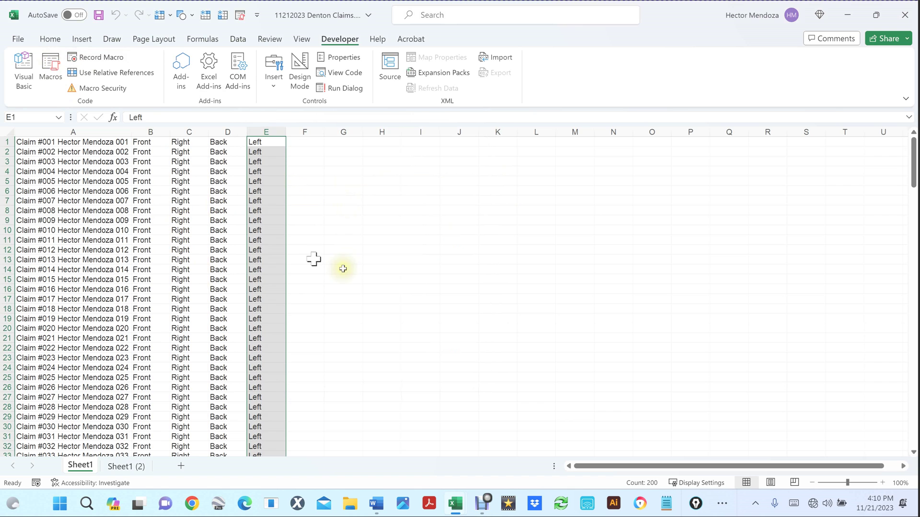
pyautogui.click(424, 276)
pyautogui.hotkey('ctrl', 's')
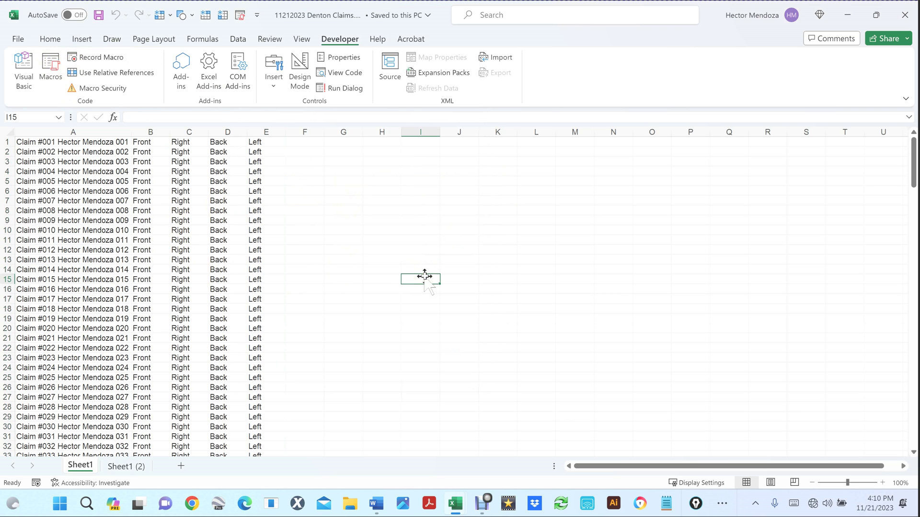
pyautogui.click(424, 276)
pyautogui.press('super+d')
pyautogui.doubleClick(24, 305)
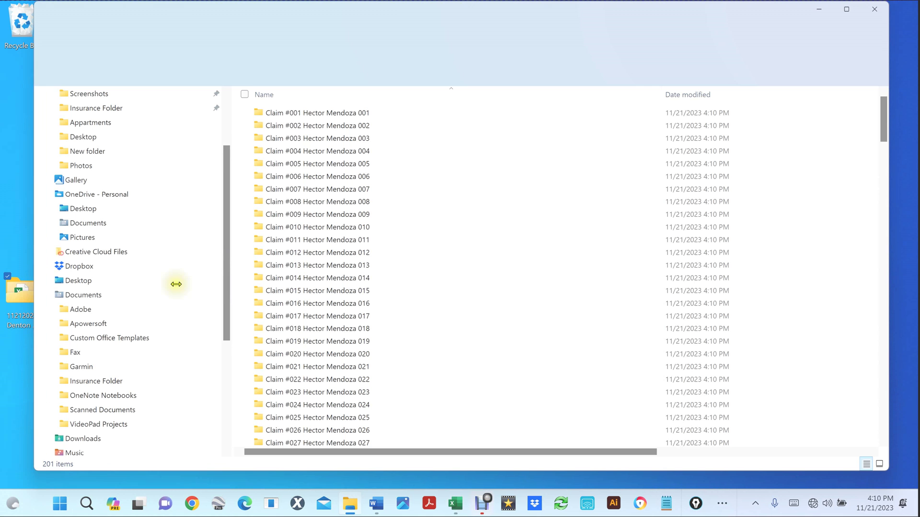
# Step: Select folders Claim #001 through Claim #200 and delete all 200 of them
pyautogui.scroll(-15, 437, 307)
pyautogui.scroll(-18, 436, 307)
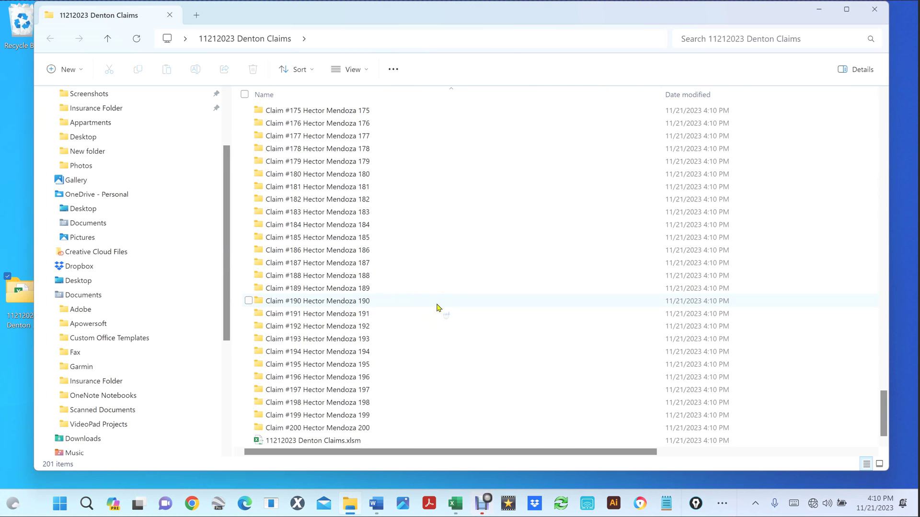
pyautogui.scroll(20, 437, 307)
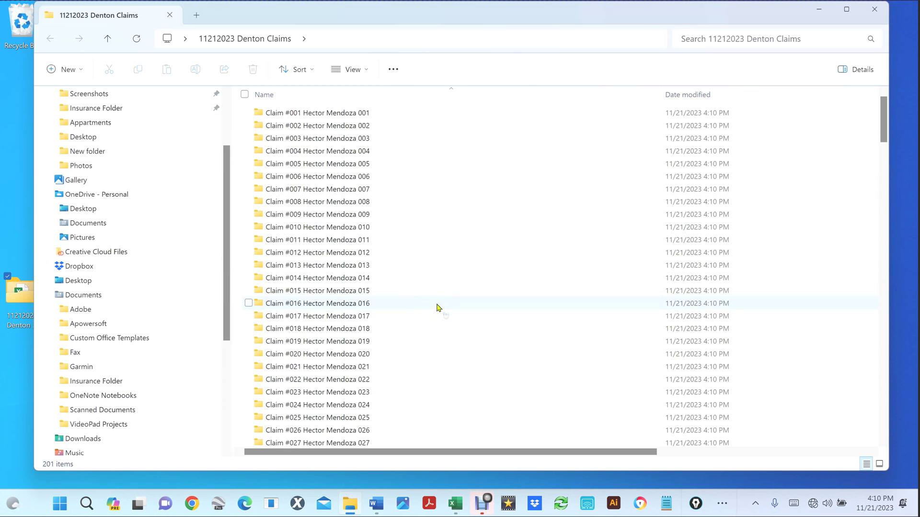
pyautogui.click(325, 115)
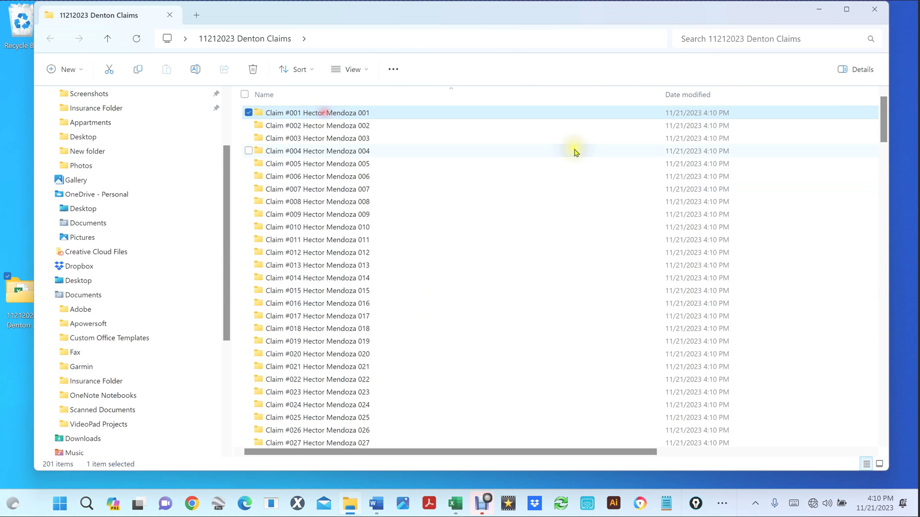
pyautogui.moveTo(883, 114); pyautogui.dragTo(876, 450)
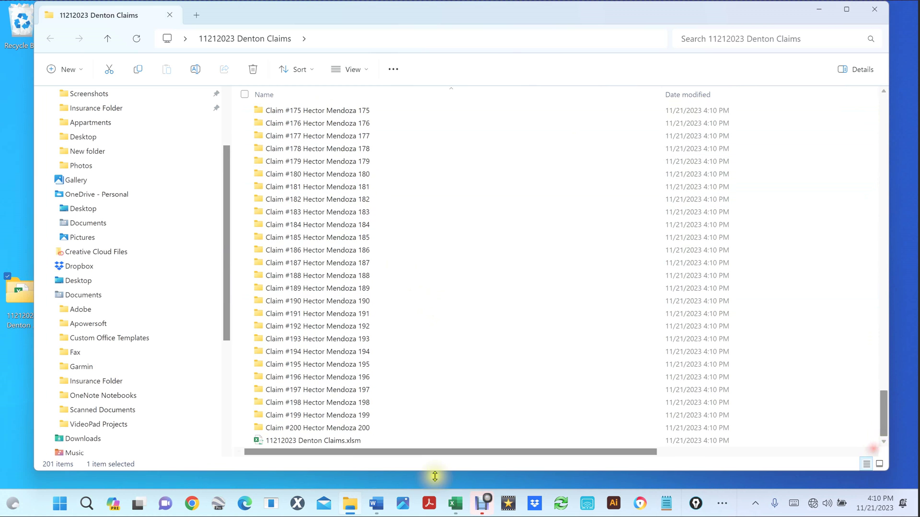
pyautogui.keyDown('shift'); pyautogui.click(356, 429); pyautogui.keyUp('shift')
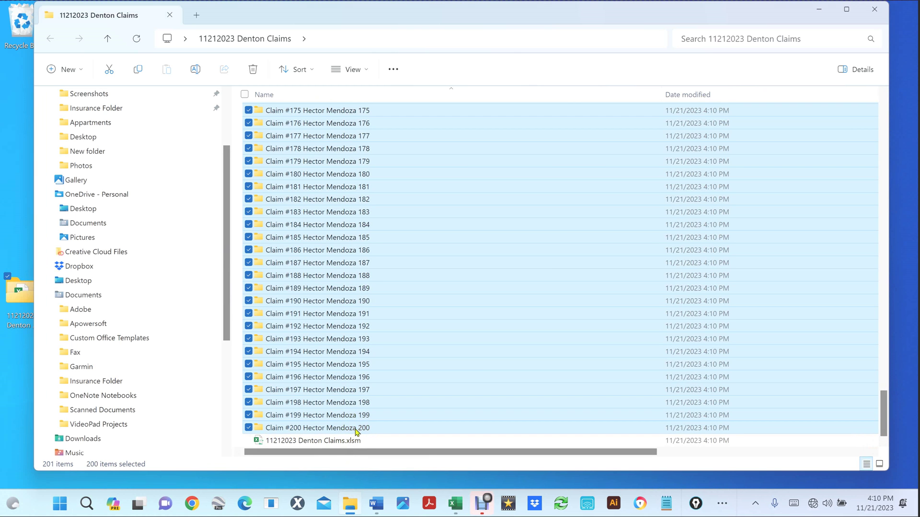
pyautogui.press('Delete')
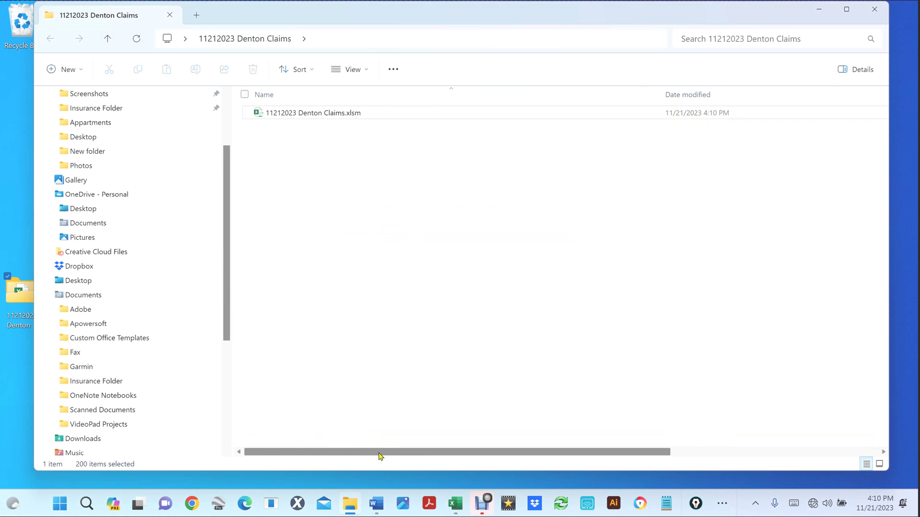
# Step: Return to 11212023 Denton Claims.xlsm and delete everything on Sheet1
pyautogui.click(454, 511)
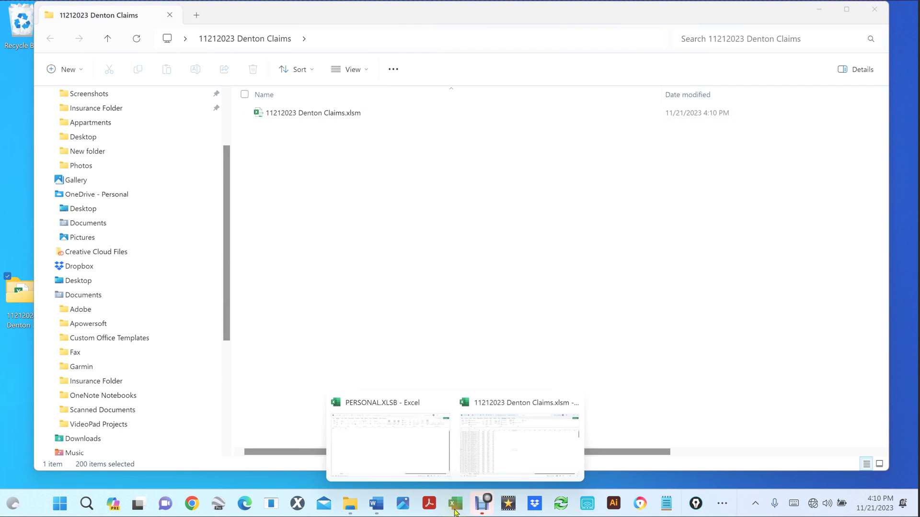
pyautogui.click(471, 458)
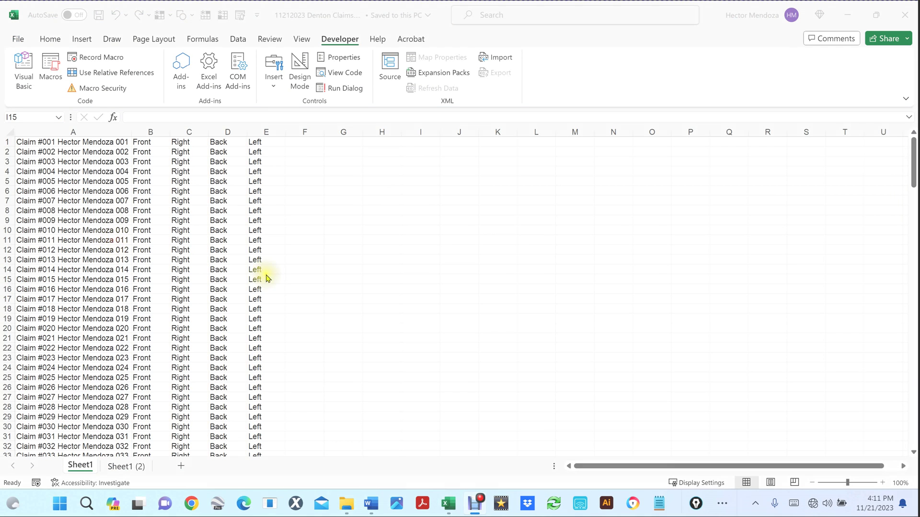
pyautogui.click(306, 248)
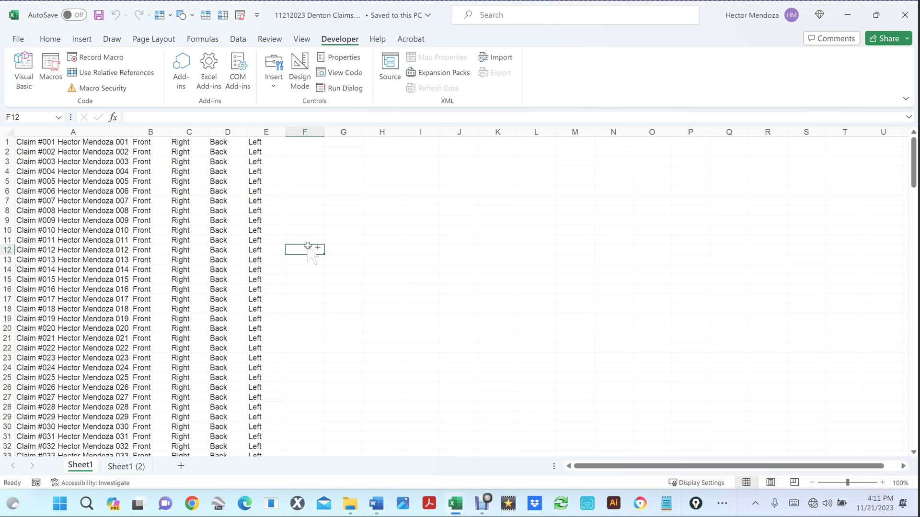
pyautogui.hotkey('ctrl', 'a')
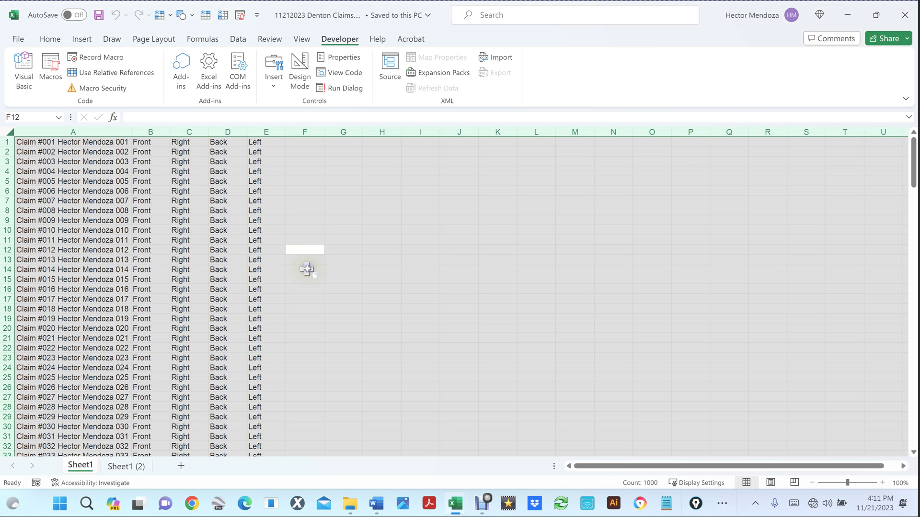
pyautogui.rightClick(307, 268)
pyautogui.click(338, 171)
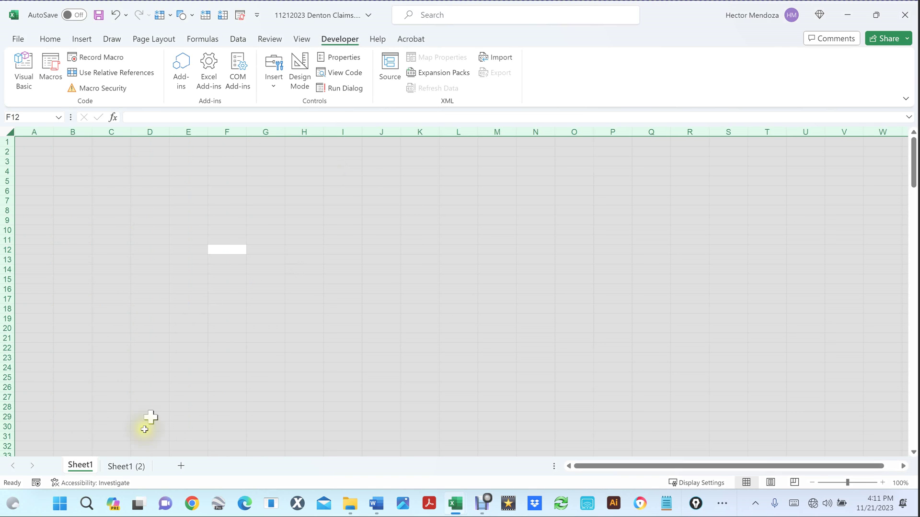
# Step: Copy the claim list from Sheet1 (2) and paste it into Sheet1 at A1
pyautogui.click(126, 467)
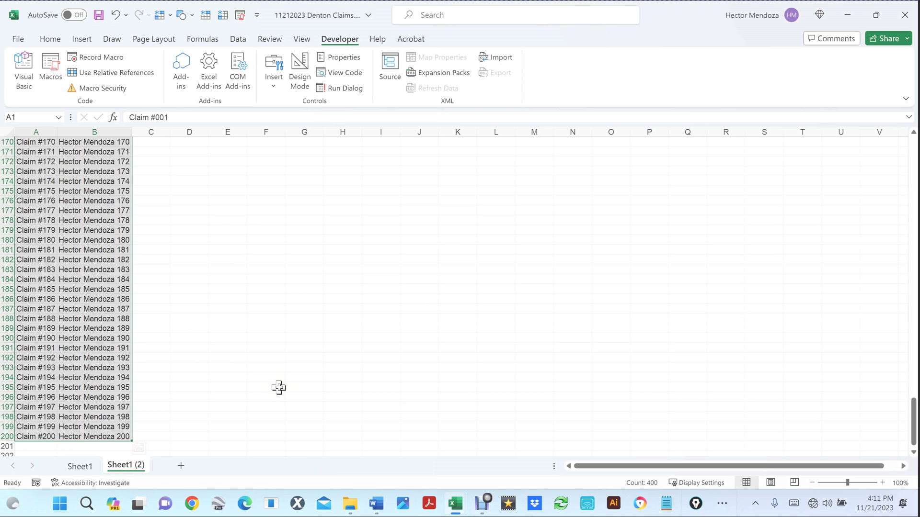
pyautogui.hotkey('ctrl', 'c')
pyautogui.click(79, 466)
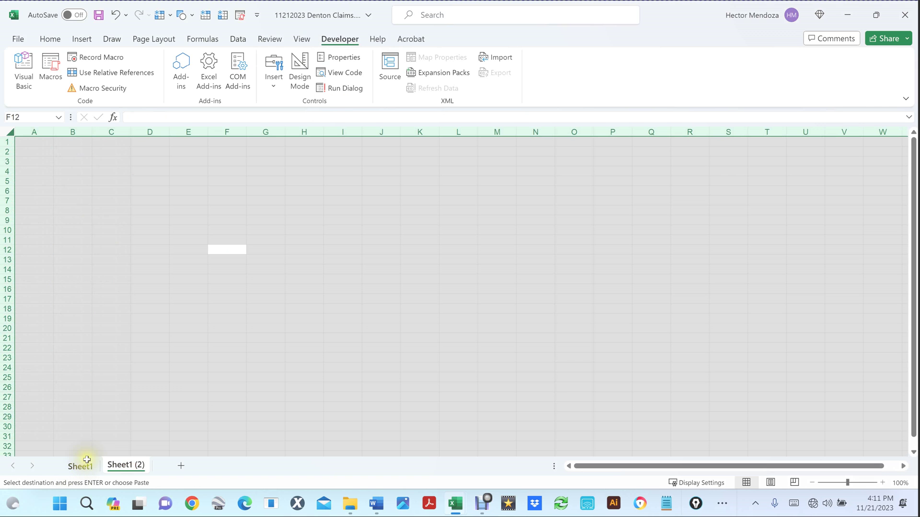
pyautogui.click(38, 141)
pyautogui.hotkey('ctrl', 'v')
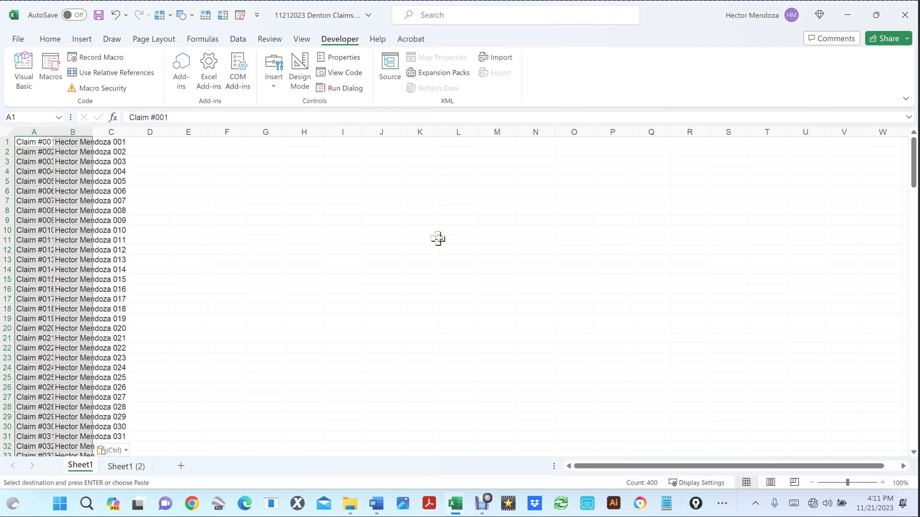
# Step: AutoFit columns B and A to the claim labels, then select rows 101–200
pyautogui.doubleClick(92, 132)
pyautogui.doubleClick(52, 131)
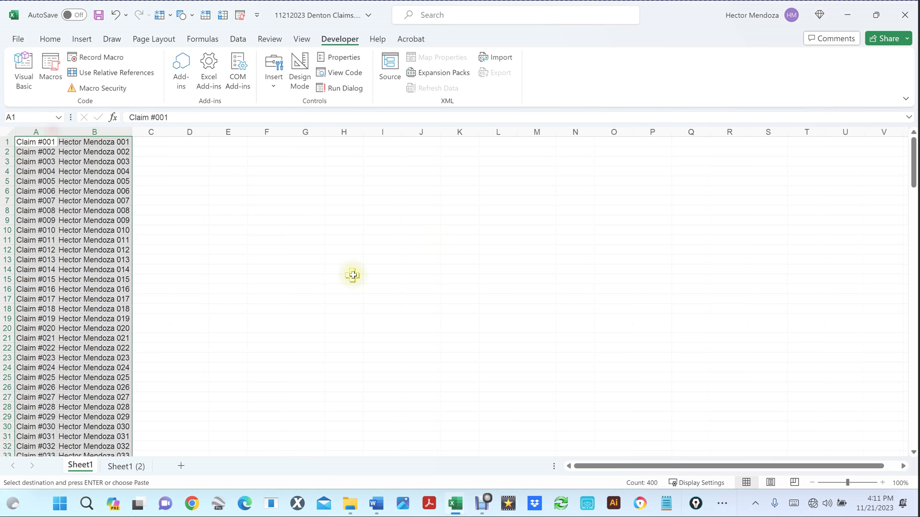
pyautogui.click(350, 277)
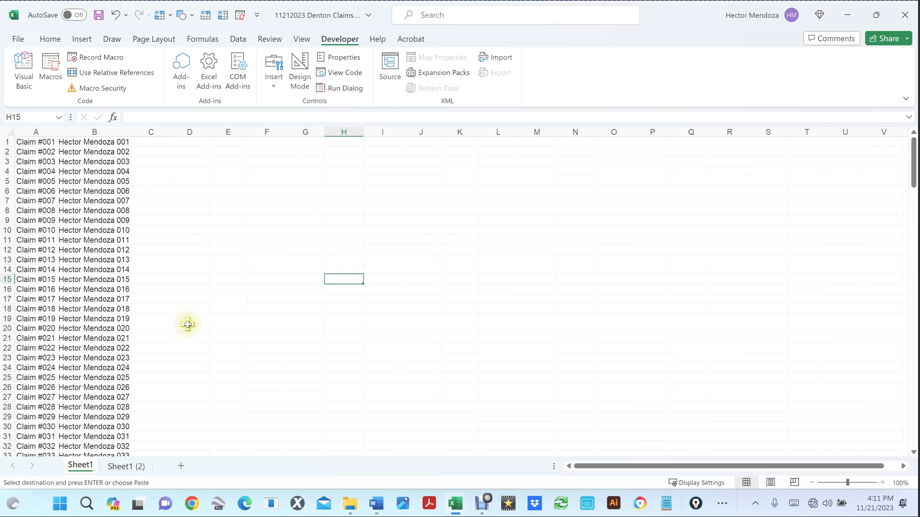
pyautogui.scroll(-17, 187, 326)
pyautogui.scroll(-20, 187, 327)
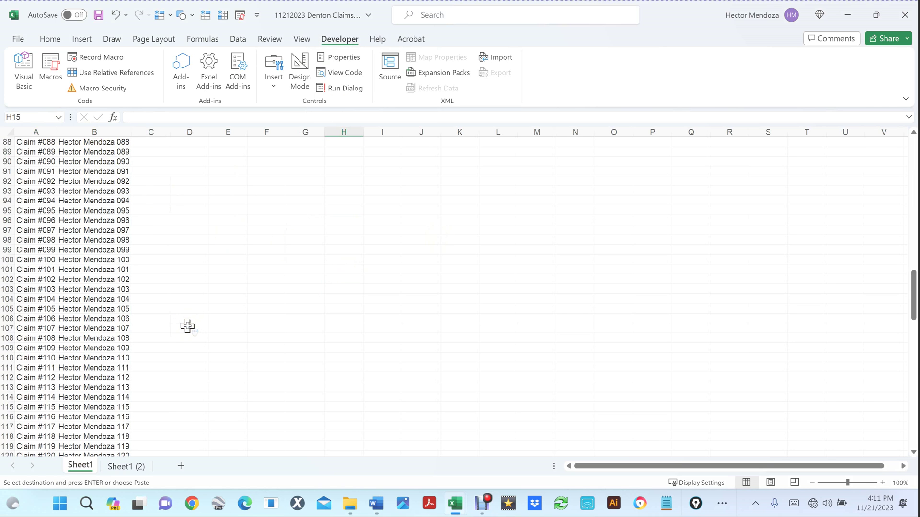
pyautogui.scroll(13, 187, 326)
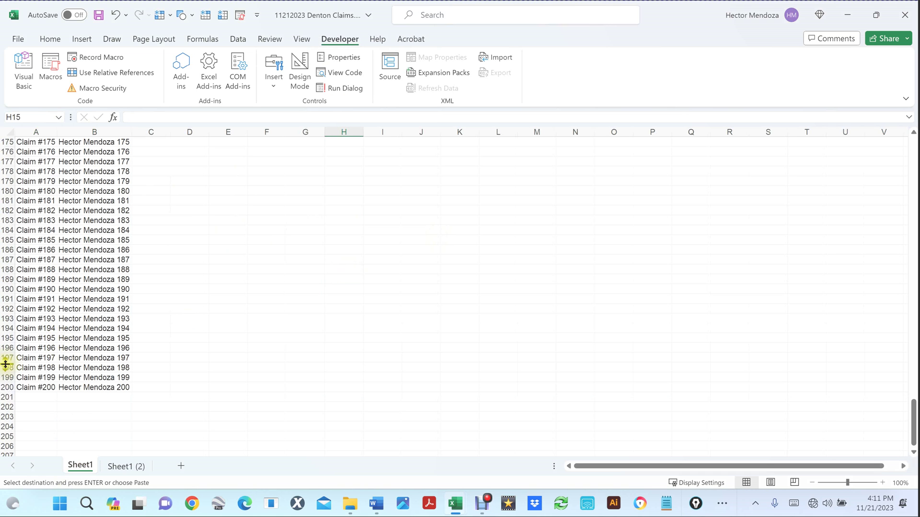
pyautogui.moveTo(10, 389)
pyautogui.mouseDown()
pyautogui.moveTo(10, 52)
pyautogui.moveTo(11, 67)
pyautogui.moveTo(33, 3)
pyautogui.moveTo(96, 339)
pyautogui.moveTo(93, 443)
pyautogui.moveTo(96, 390)
pyautogui.moveTo(2, 399)
pyautogui.mouseUp()
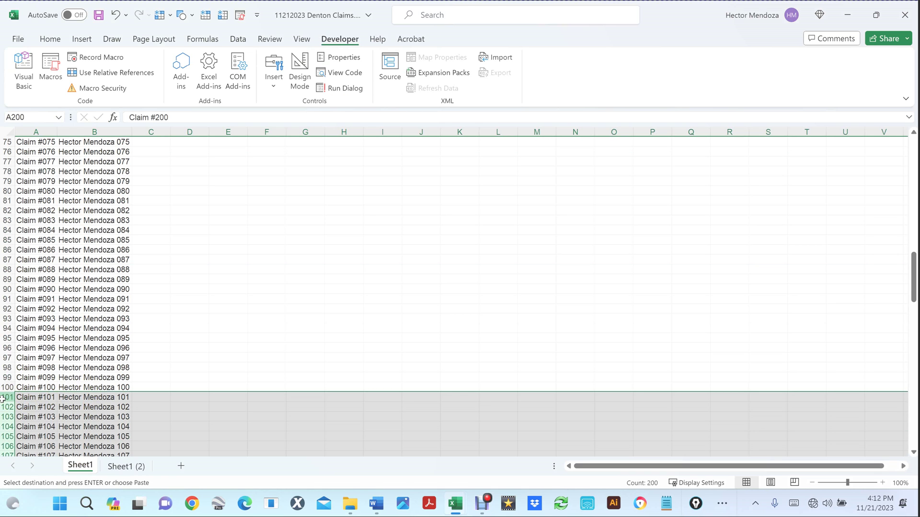
# Step: Delete rows 101–200 so only the 100 claims remain
pyautogui.rightClick(191, 429)
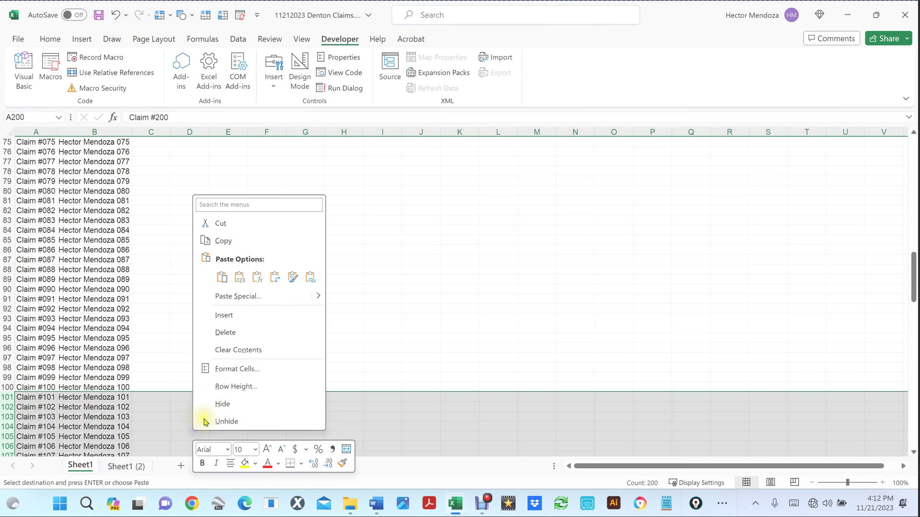
pyautogui.click(239, 331)
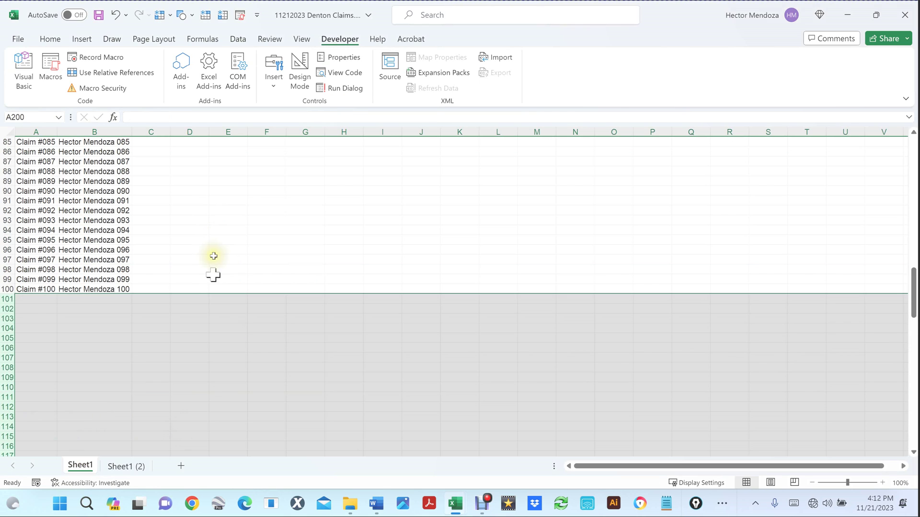
pyautogui.scroll(20, 216, 213)
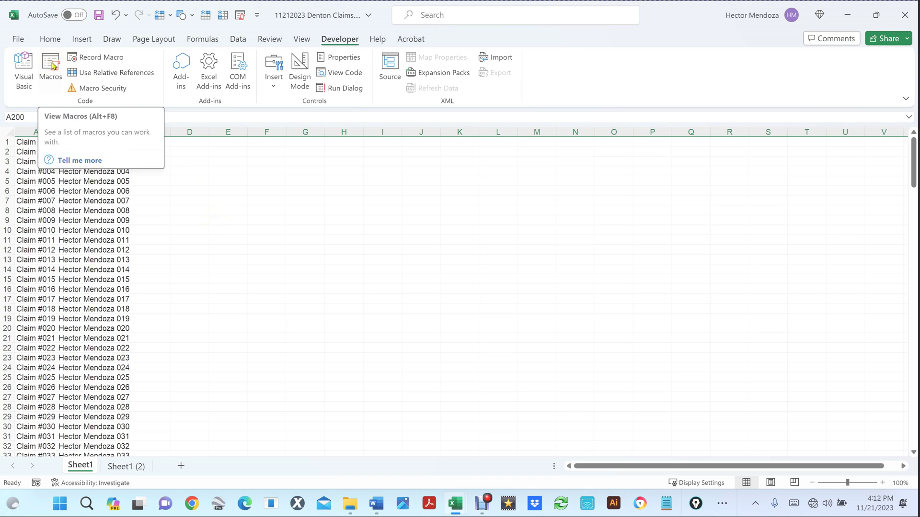
pyautogui.click(268, 337)
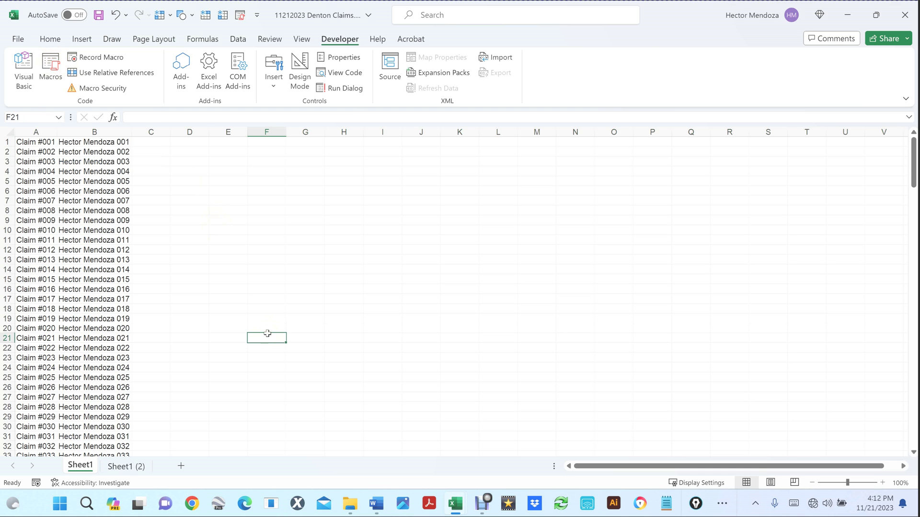
# Step: Check the 11212023 Denton Claims folder on the desktop, then switch back to the workbook
pyautogui.press('super+d')
pyautogui.click(22, 294)
pyautogui.doubleClick(22, 293)
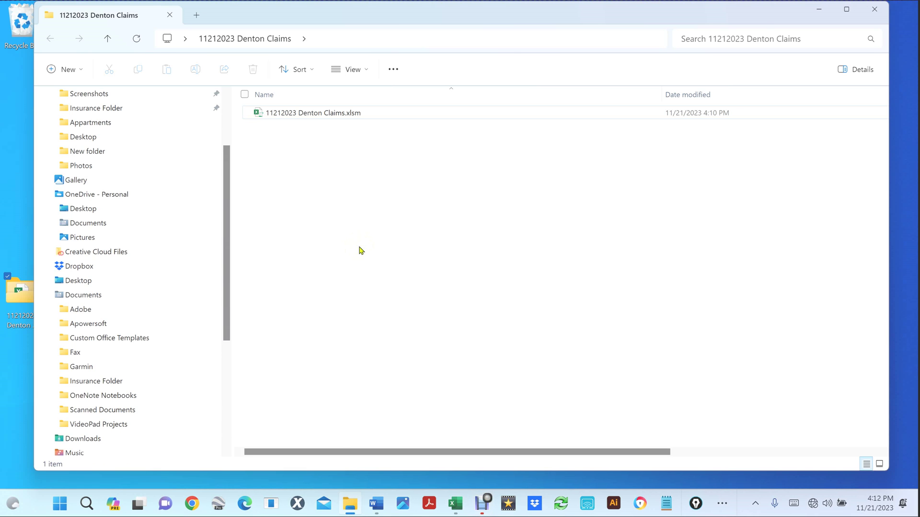
pyautogui.hotkey('alt', 'Tab')
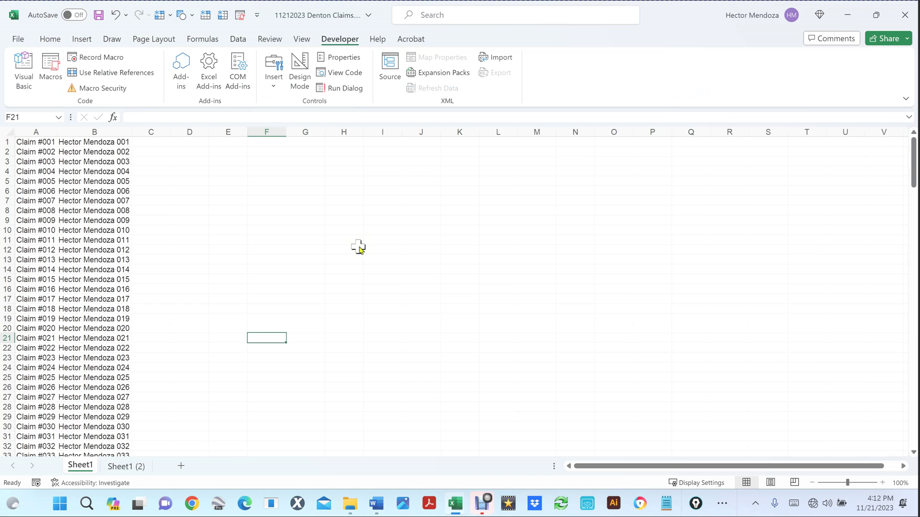
# Step: Run Combine_All_Marcos, then end it at run-time error '76' Path not found
pyautogui.click(50, 67)
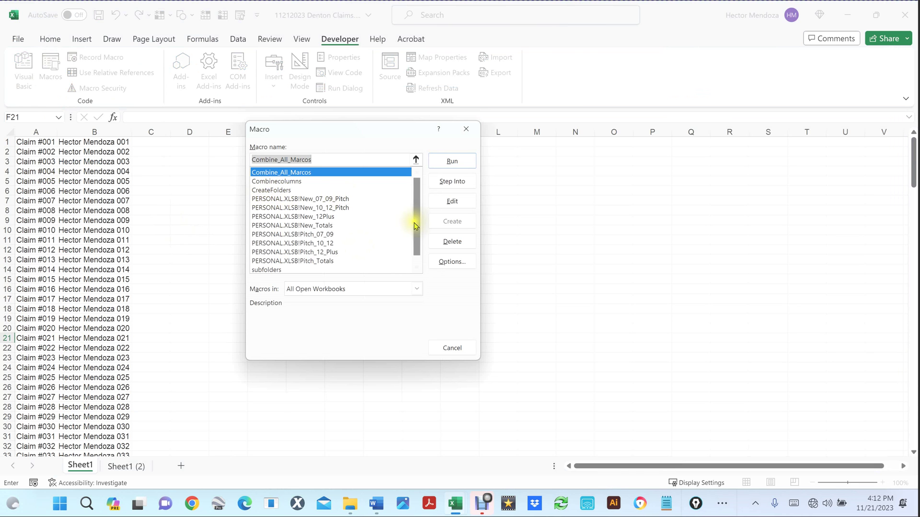
pyautogui.click(300, 173)
pyautogui.click(459, 162)
pyautogui.click(458, 162)
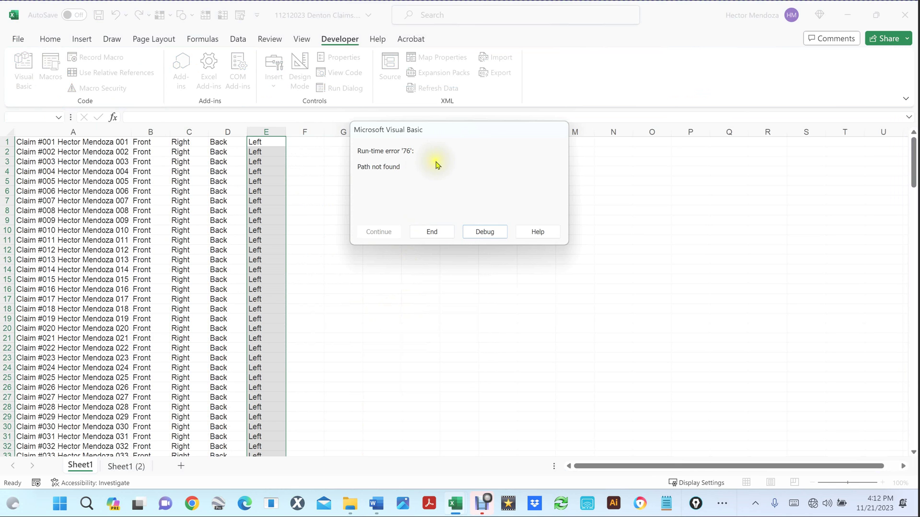
pyautogui.click(438, 233)
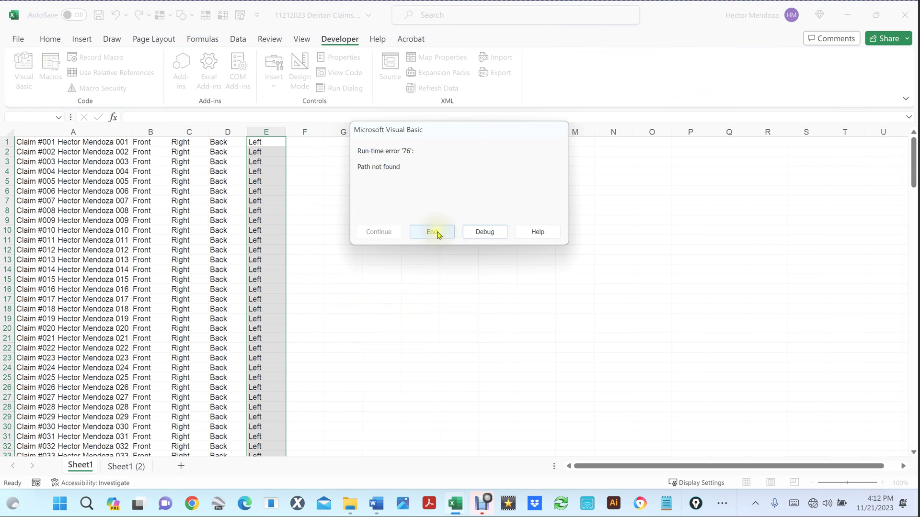
# Step: Scroll through the filled claim rows to check them, then minimize Excel to the desktop
pyautogui.scroll(-2, 364, 254)
pyautogui.scroll(-20, 364, 255)
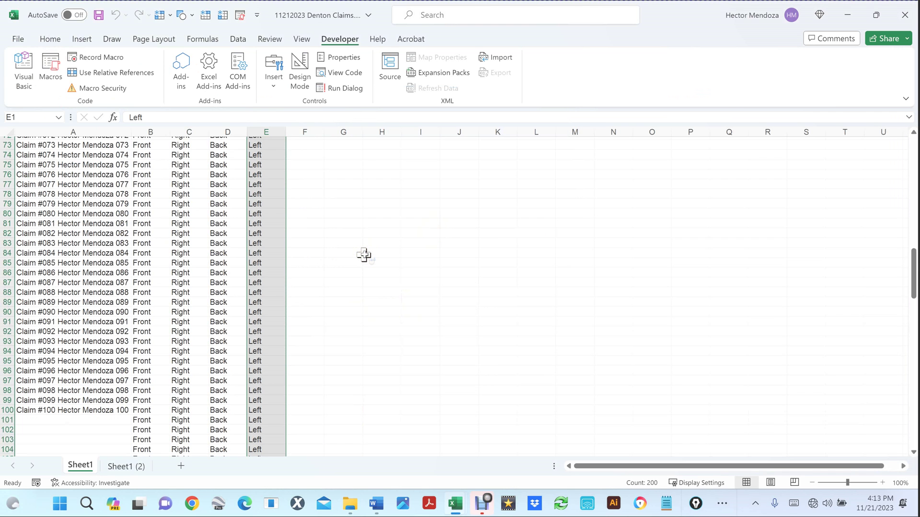
pyautogui.scroll(-3, 364, 255)
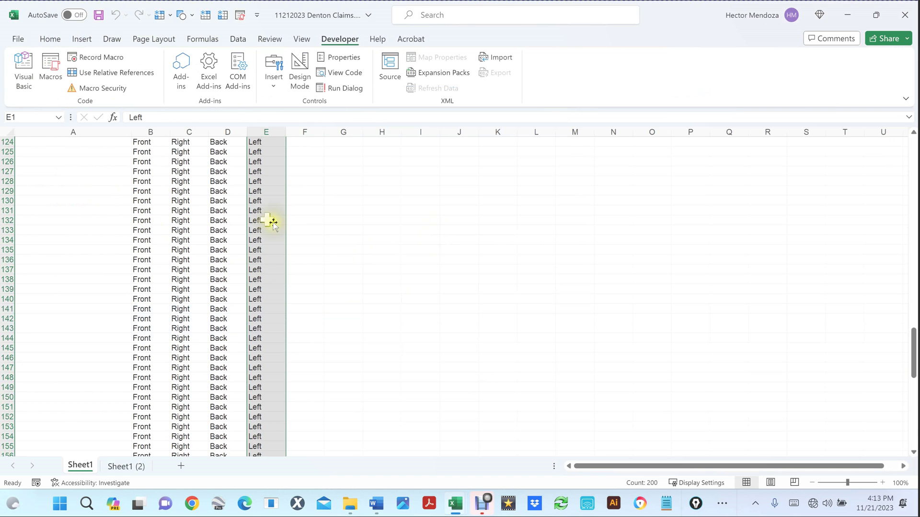
pyautogui.scroll(-13, 406, 297)
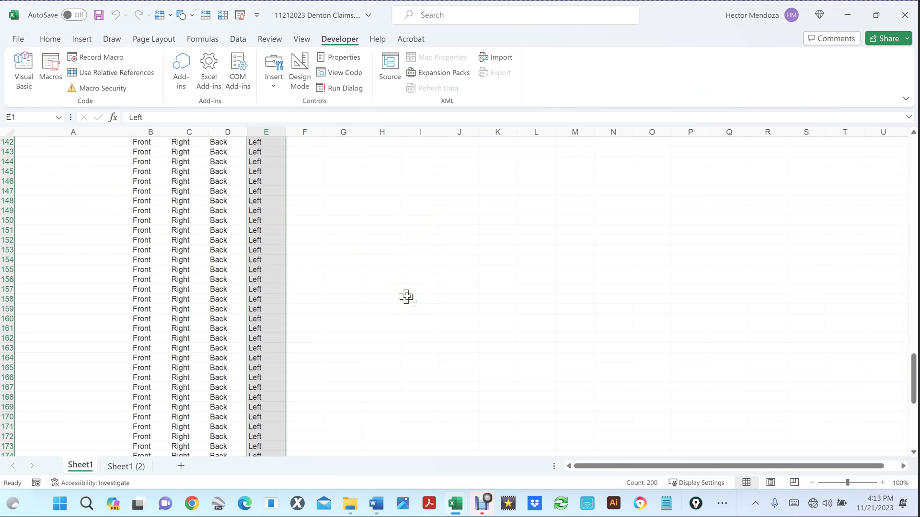
pyautogui.scroll(-8, 405, 297)
pyautogui.scroll(20, 406, 297)
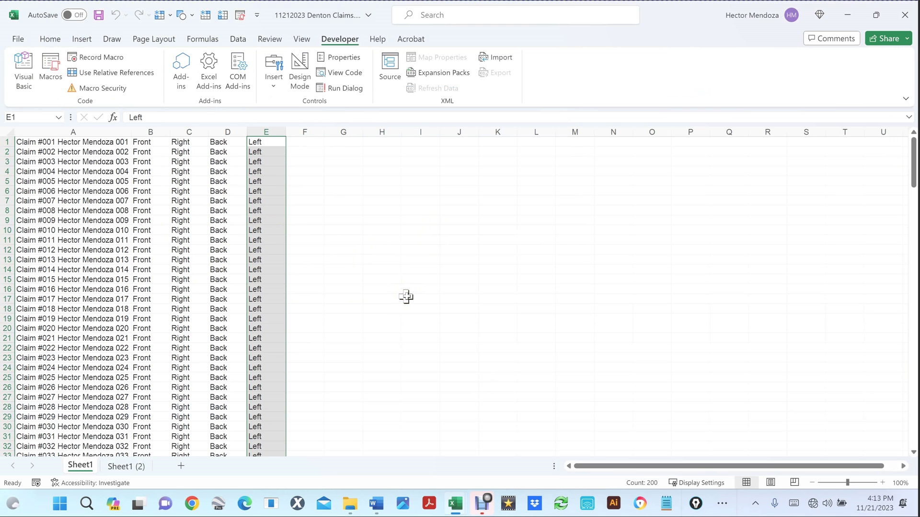
pyautogui.press('super+d')
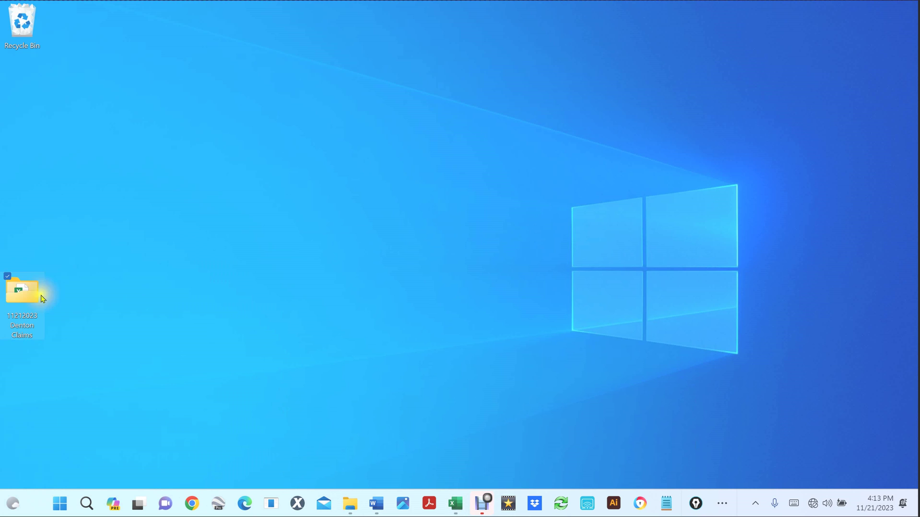
# Step: Open 11212023 Denton Claims and confirm Claim #007 and Claim #100 hold Back, Front, Left, Right subfolders
pyautogui.doubleClick(14, 295)
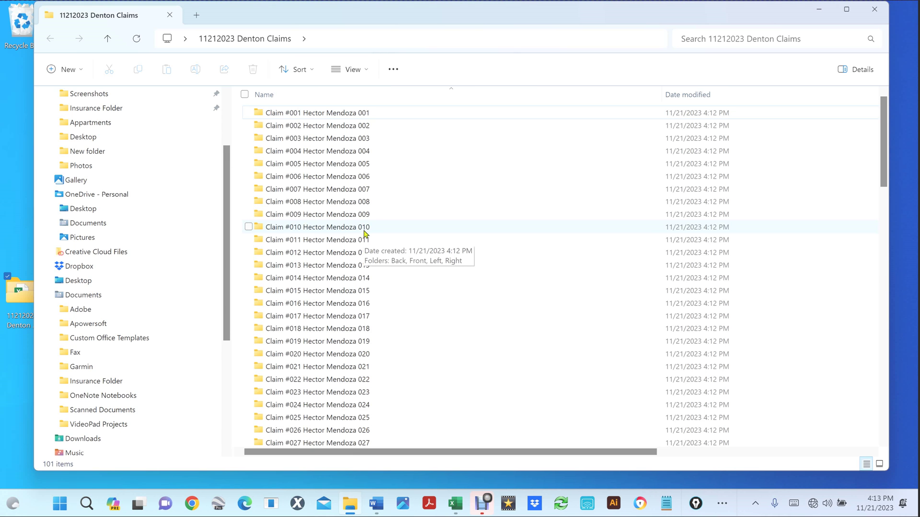
pyautogui.doubleClick(260, 191)
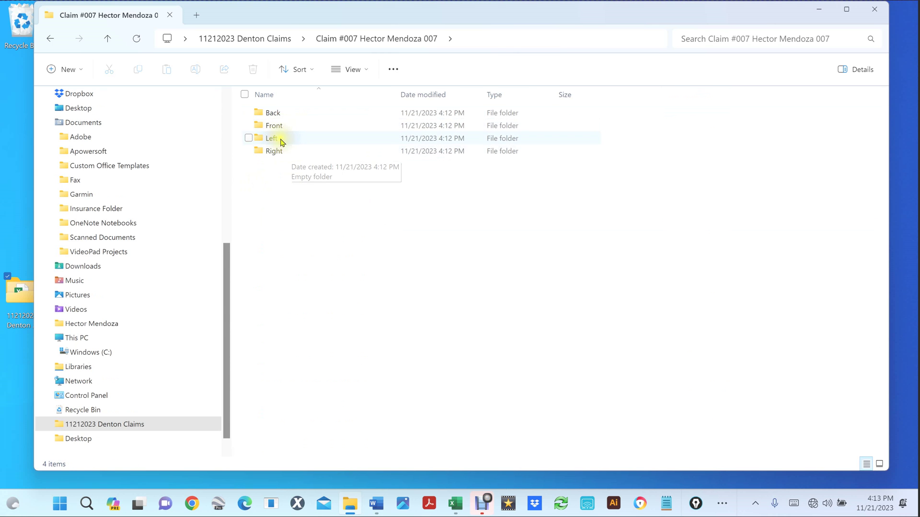
pyautogui.click(108, 38)
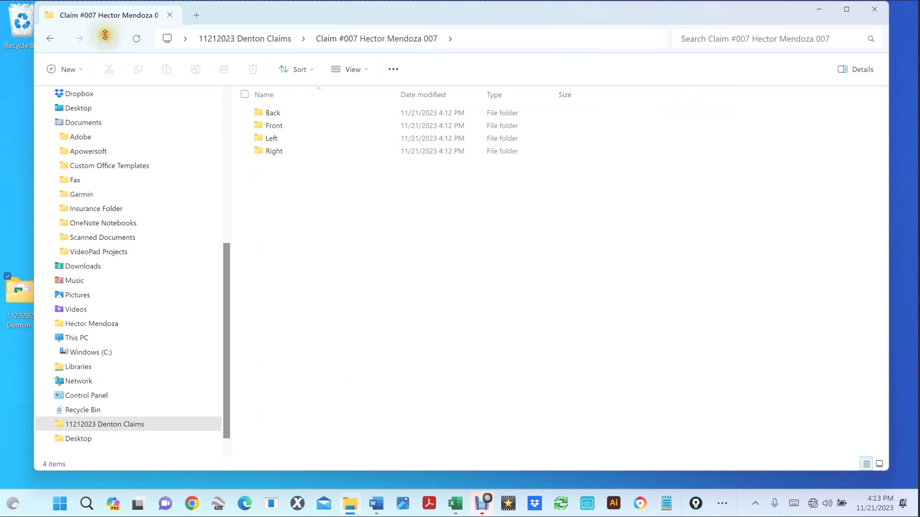
pyautogui.scroll(-20, 312, 324)
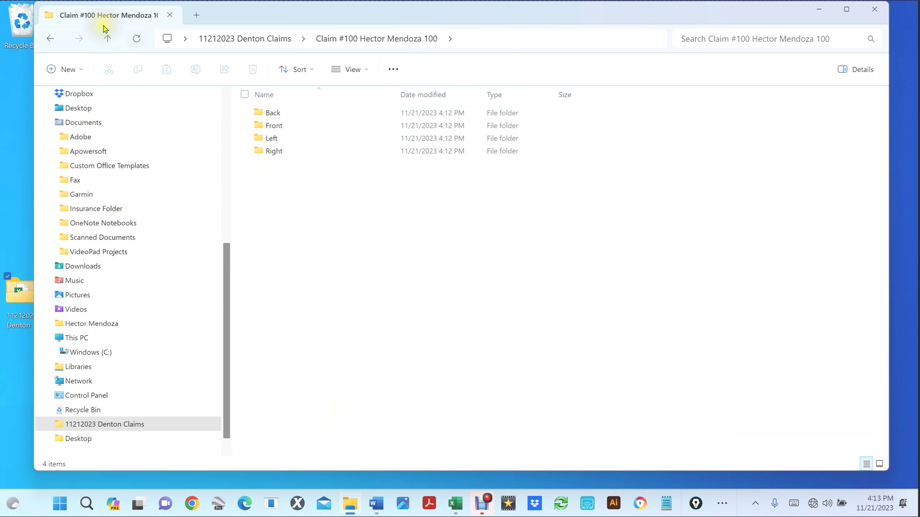
pyautogui.click(108, 39)
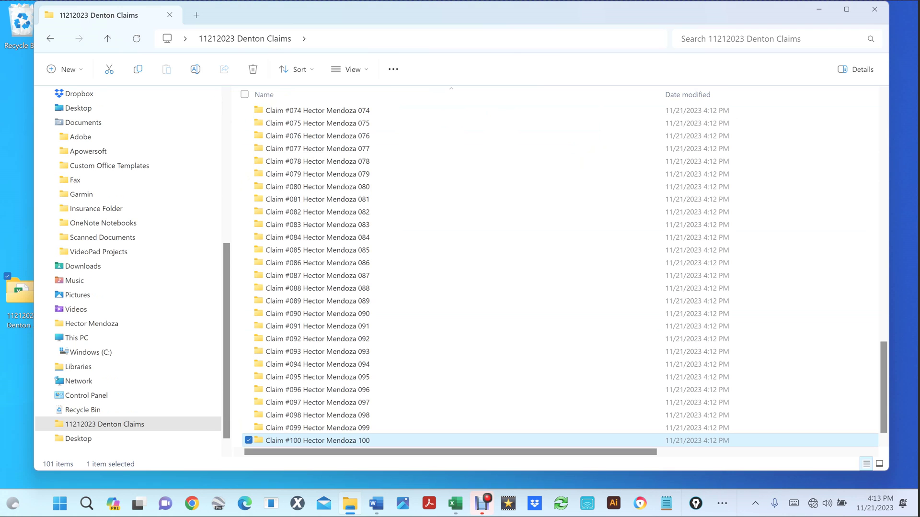